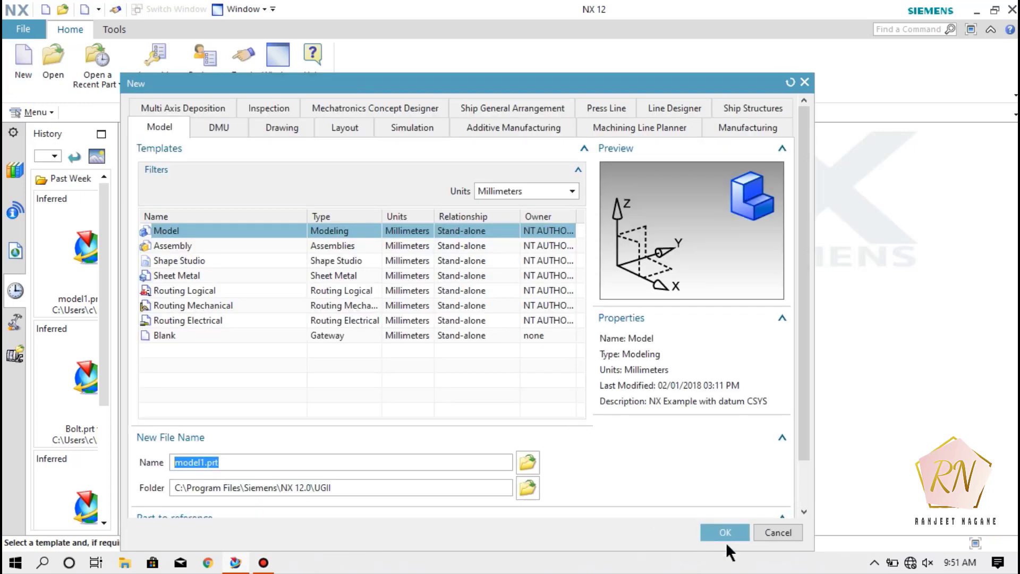
Step: Create a new millimetre part from the Model template and start a sketch on the XY plane
{"action": "left_click", "coordinate": [723, 533]}
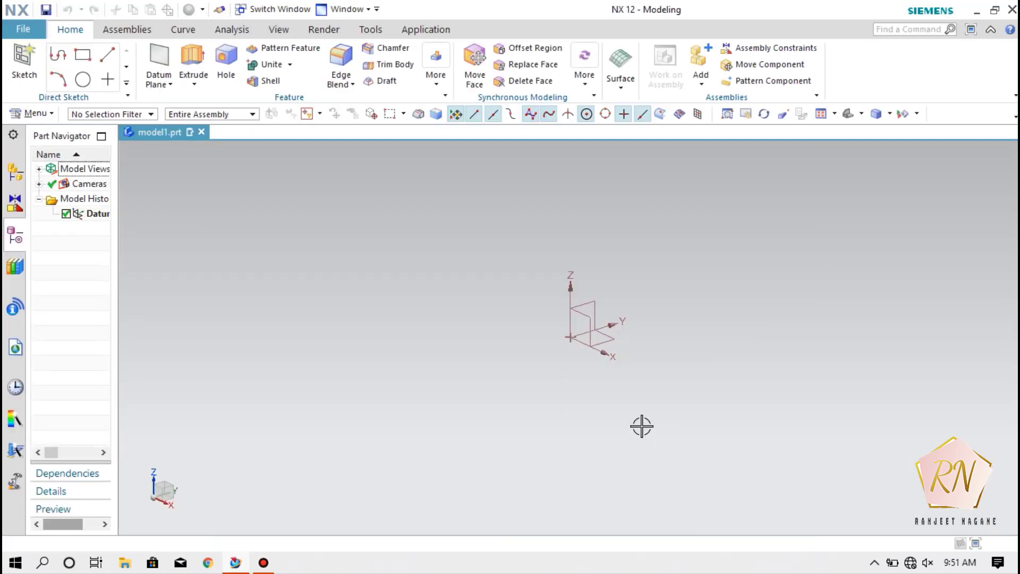
{"action": "left_click", "coordinate": [24, 59]}
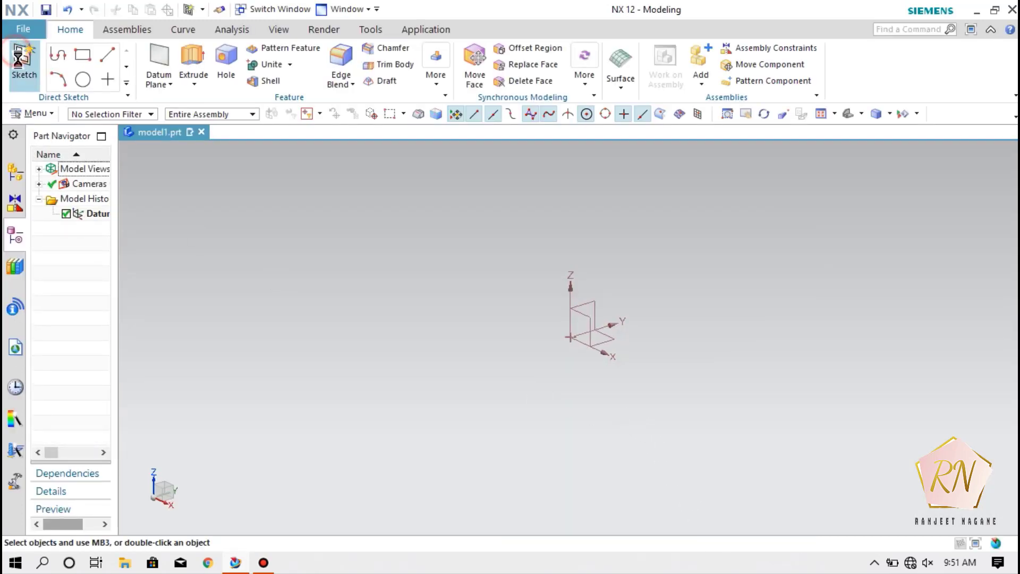
{"action": "left_click", "coordinate": [560, 348]}
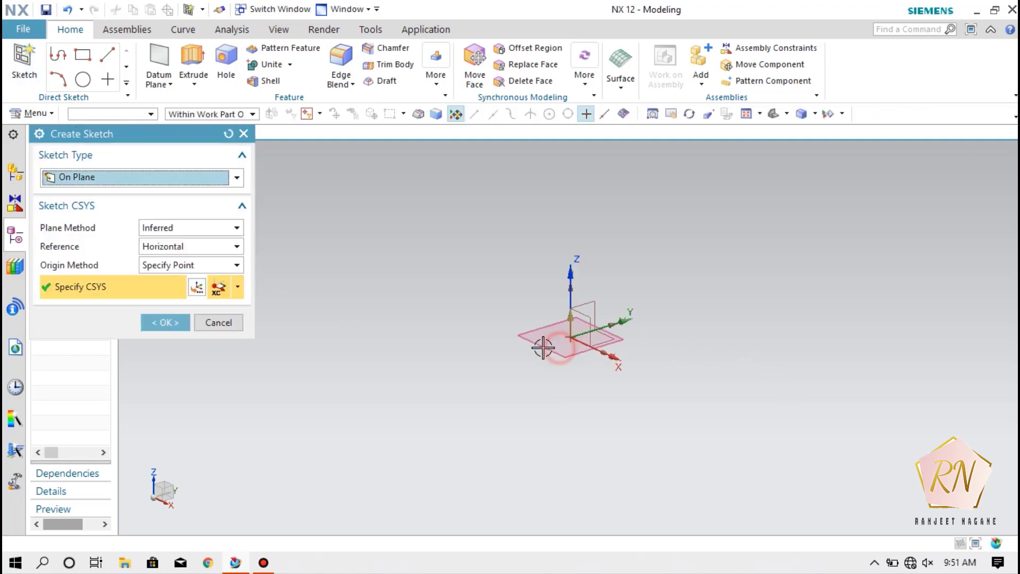
{"action": "left_click", "coordinate": [166, 320]}
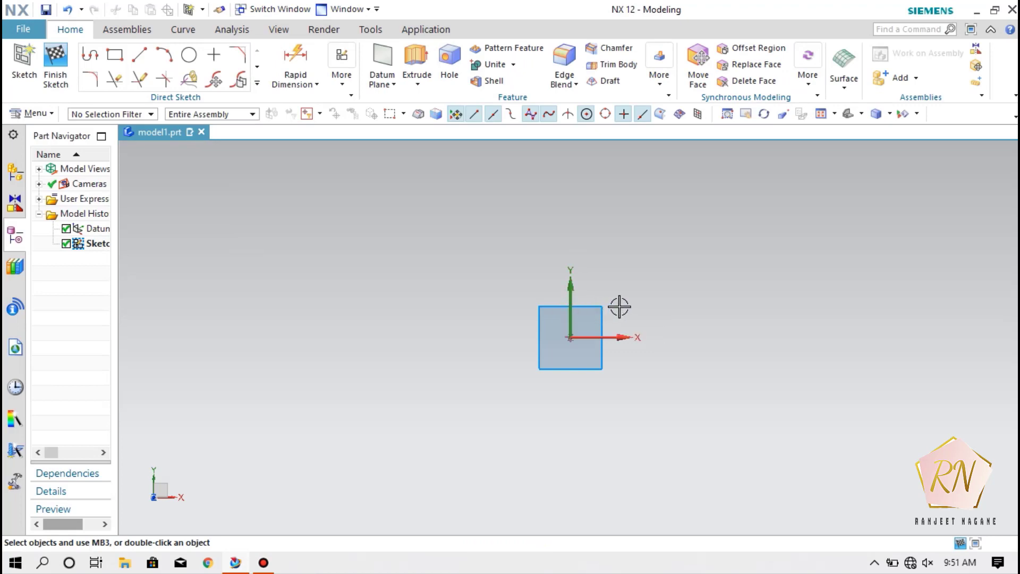
Step: Sketch a rectangle about 115 mm wide and 117 mm high around the origin
{"action": "left_click", "coordinate": [116, 57]}
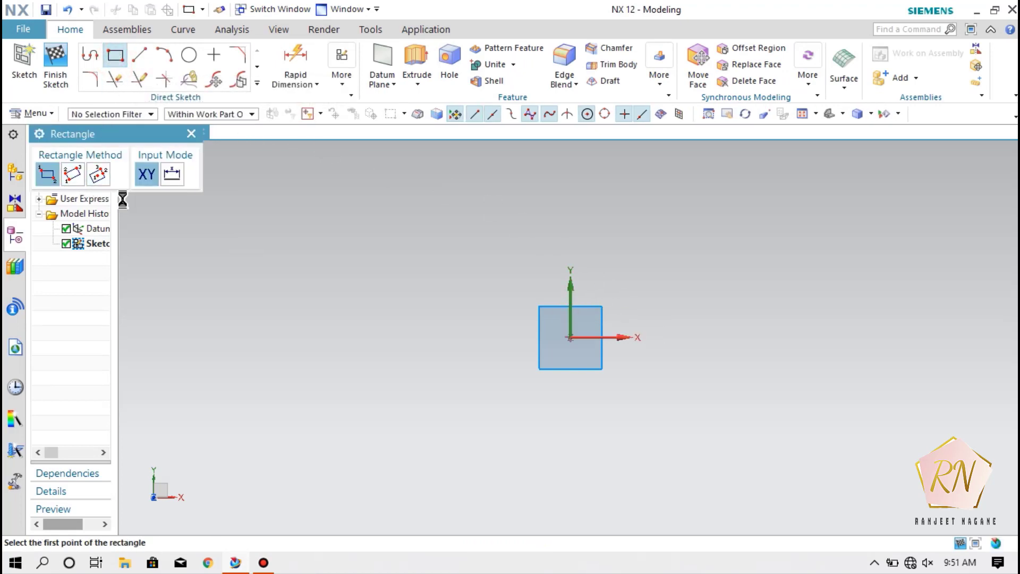
{"action": "left_click", "coordinate": [464, 236]}
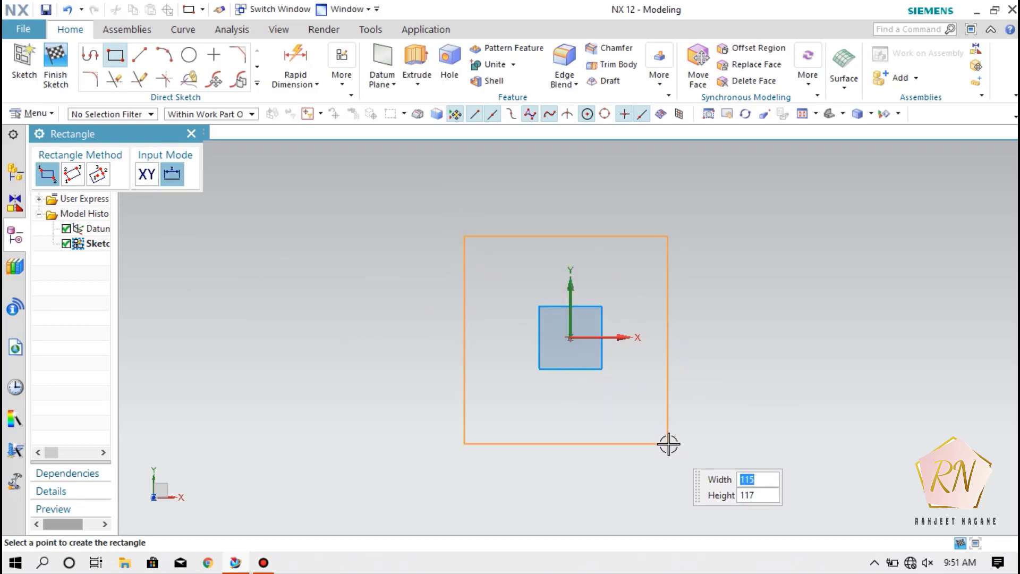
{"action": "left_click", "coordinate": [668, 444]}
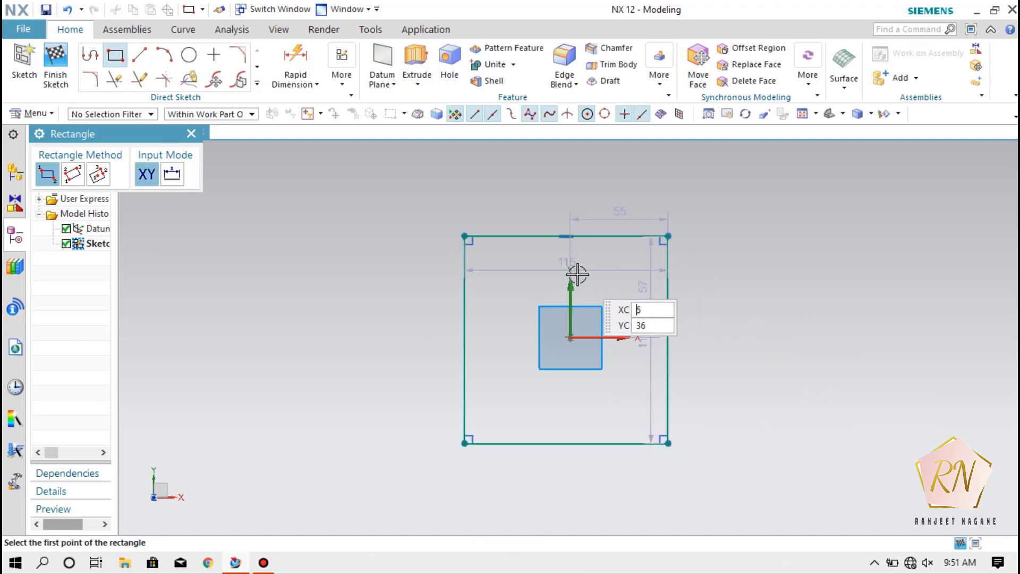
{"action": "key", "text": "Escape"}
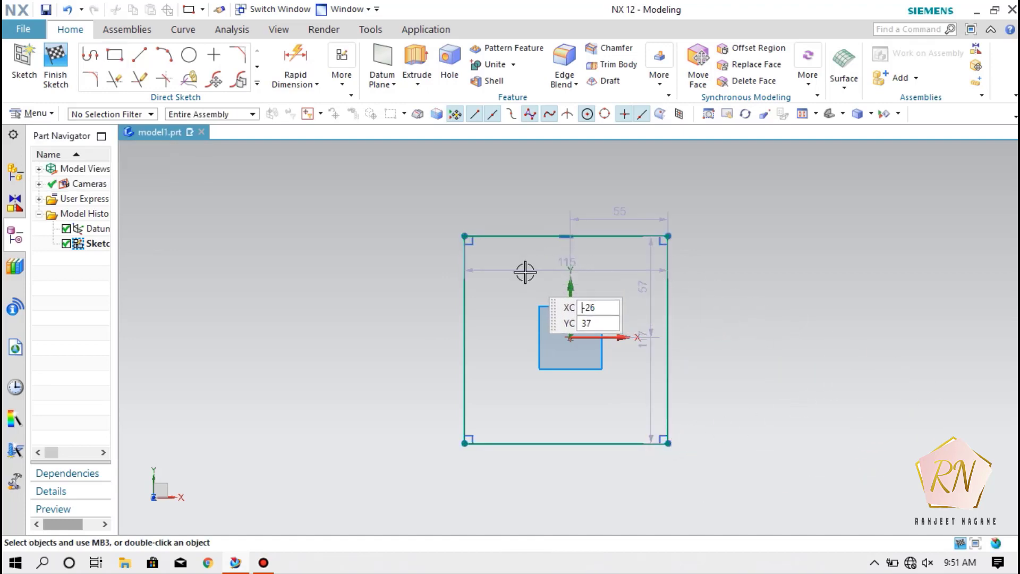
Step: Set both the width and the height of the rectangle to 100 mm
{"action": "double_click", "coordinate": [526, 271]}
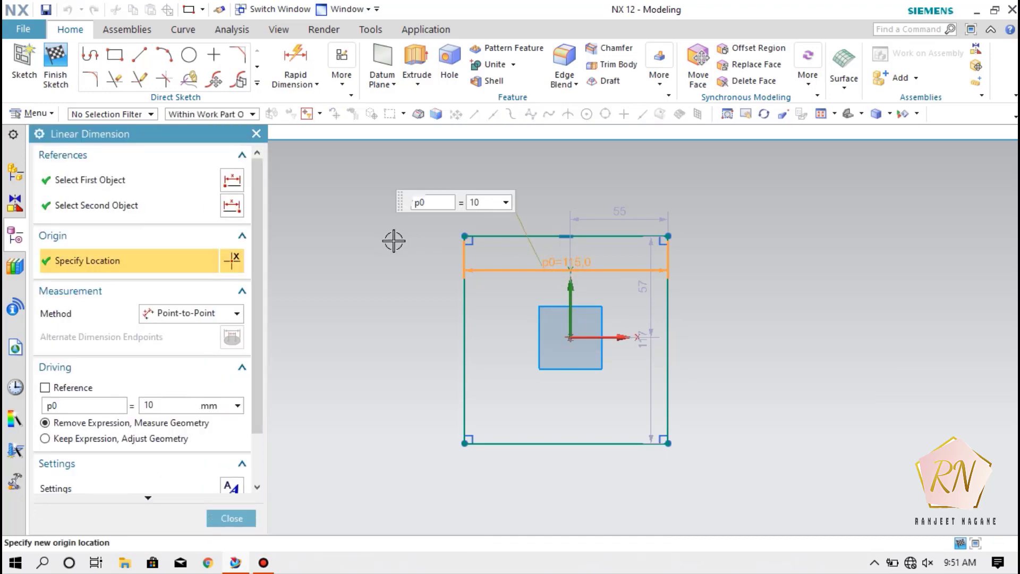
{"action": "key", "text": "Return"}
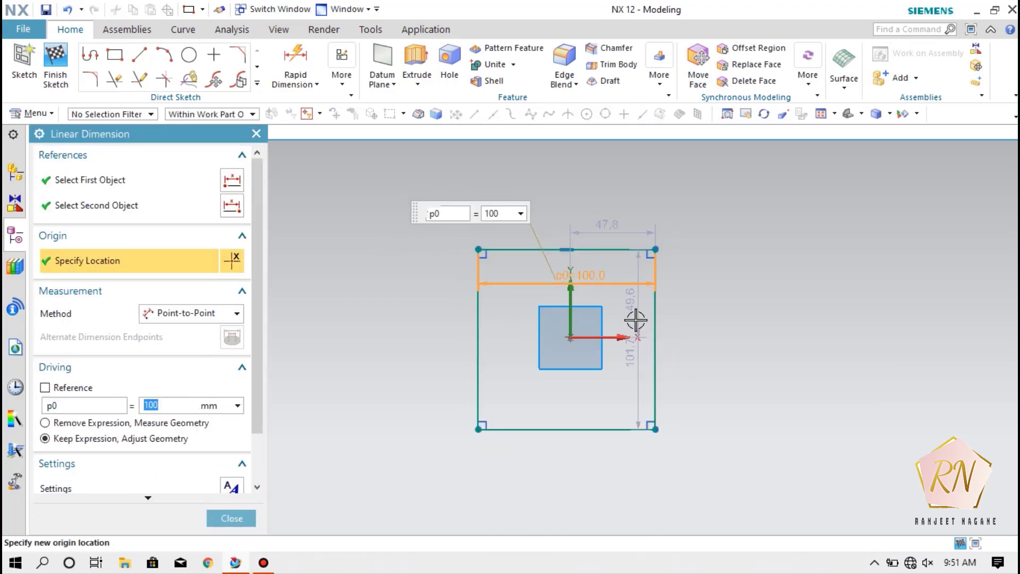
{"action": "middle_click", "coordinate": [630, 361]}
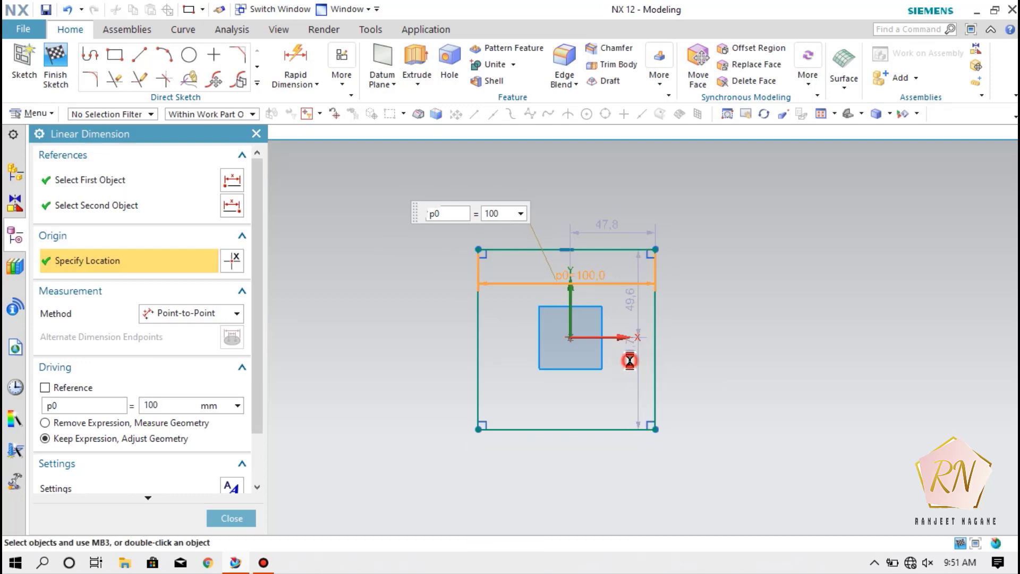
{"action": "double_click", "coordinate": [629, 361]}
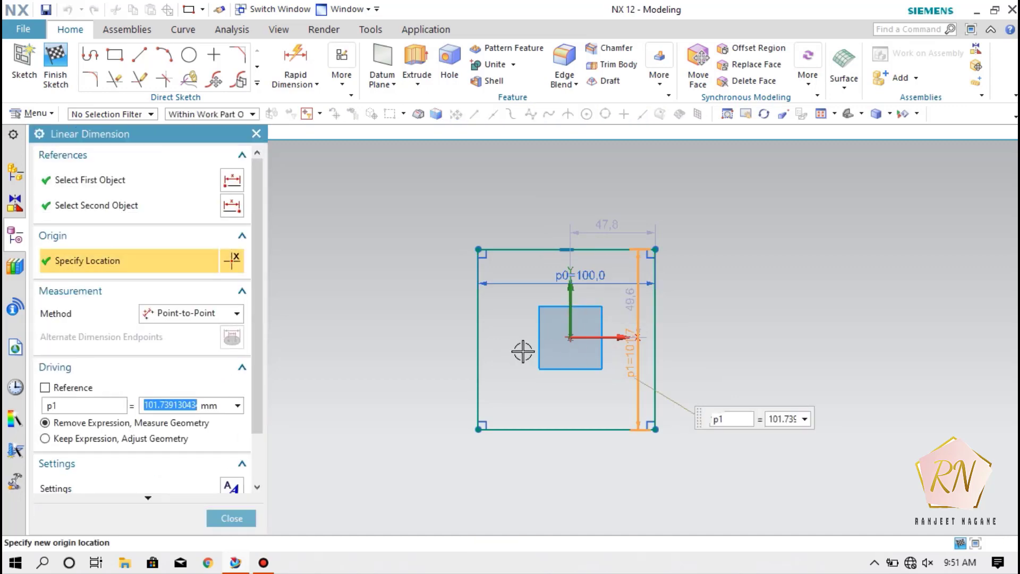
{"action": "type", "text": "100"}
{"action": "key", "text": "Return"}
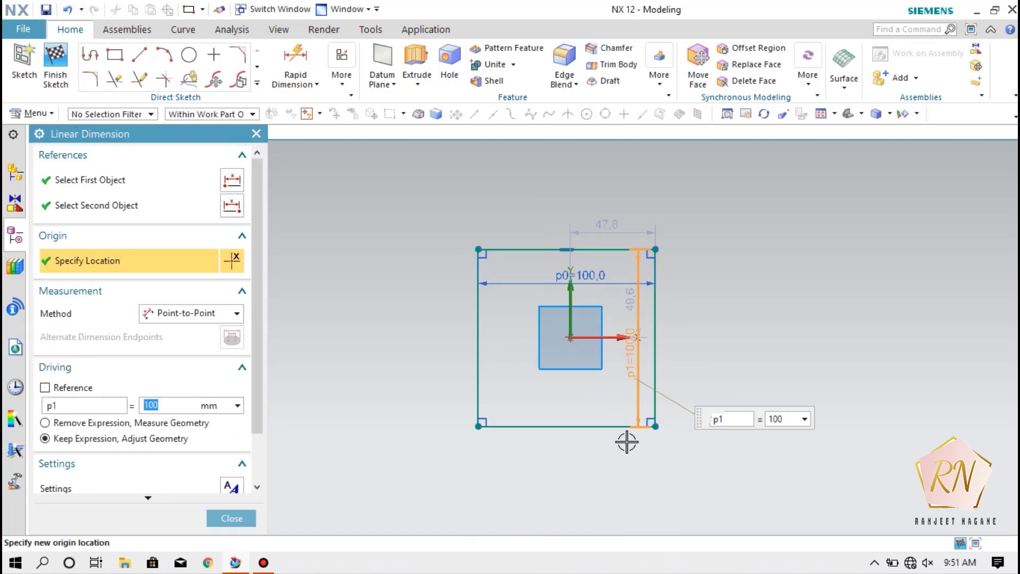
{"action": "left_click", "coordinate": [227, 519]}
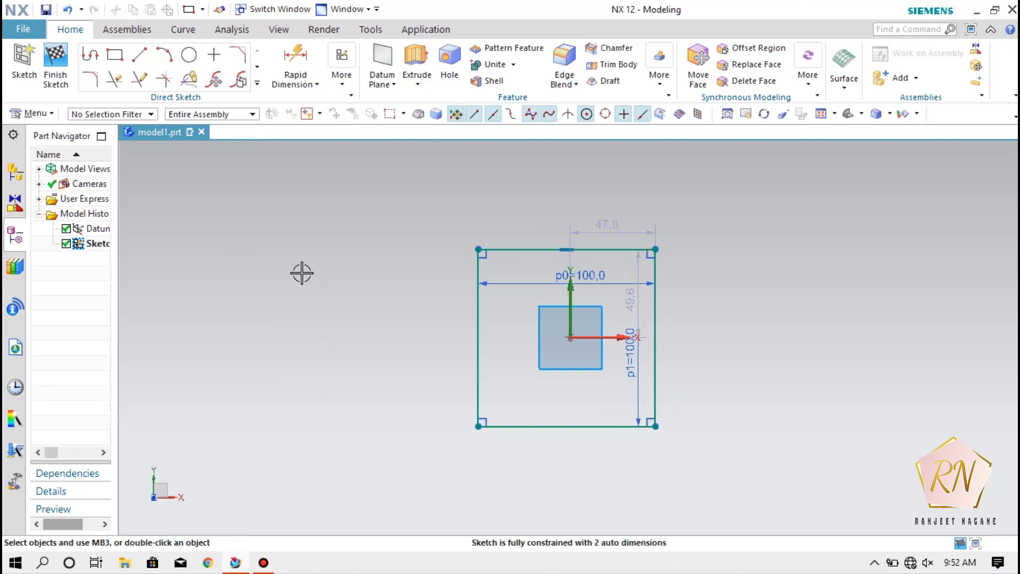
Step: Fillet the two upper corners of the square with a 10 mm radius
{"action": "scroll", "coordinate": [499, 247], "scroll_direction": "up", "scroll_amount": 4}
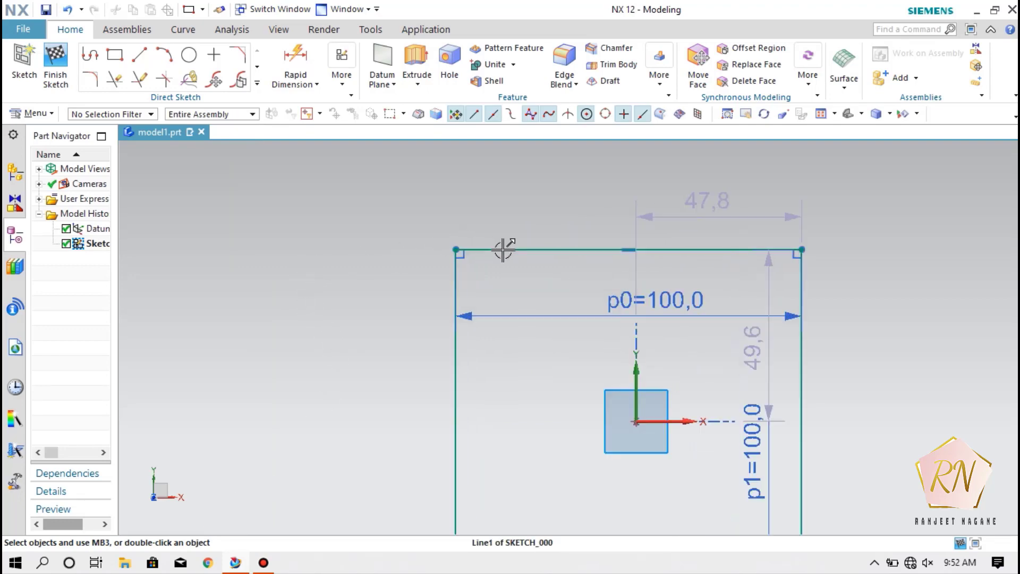
{"action": "left_click", "coordinate": [93, 81]}
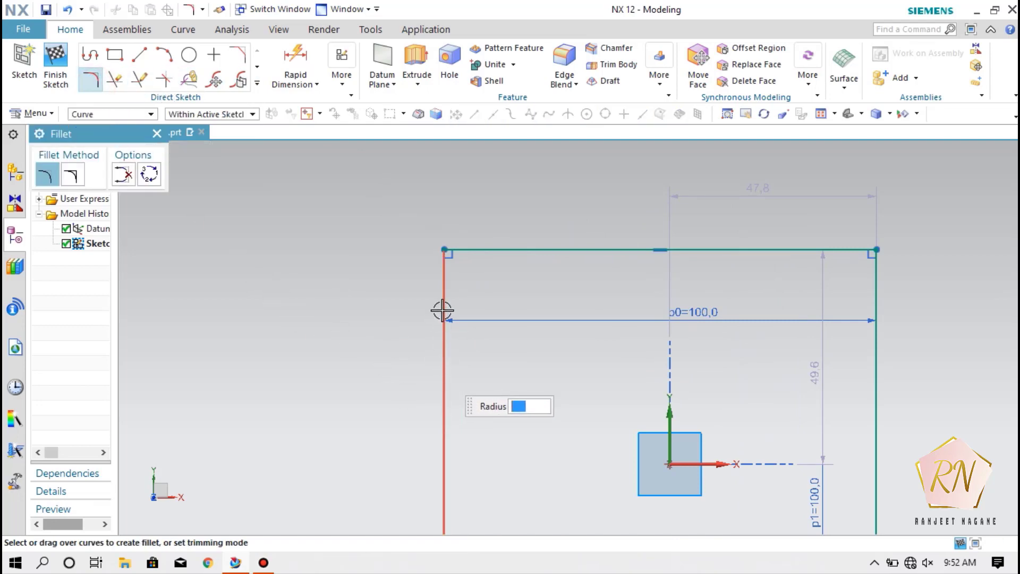
{"action": "left_click", "coordinate": [443, 280]}
{"action": "left_click", "coordinate": [461, 251]}
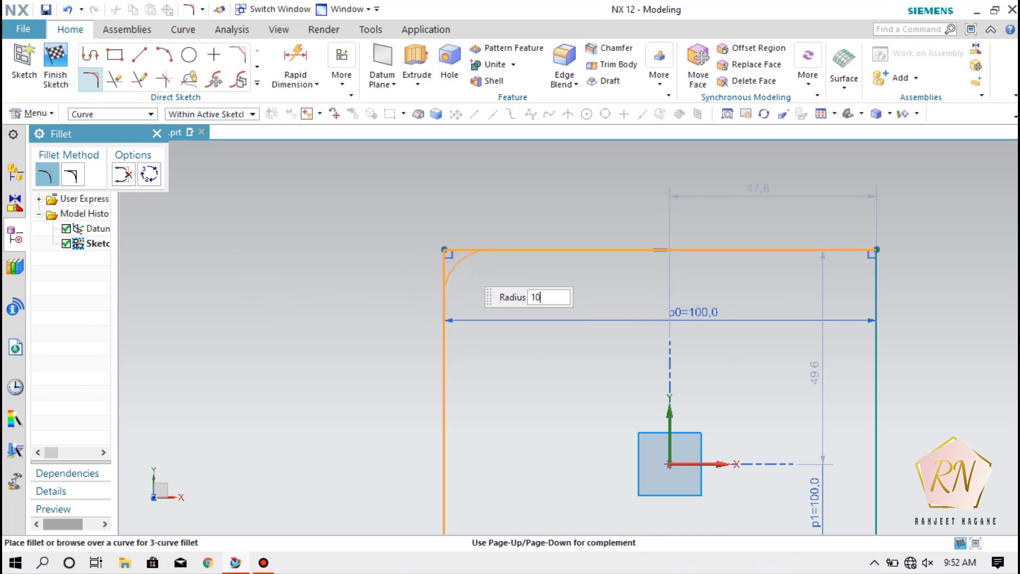
{"action": "left_click", "coordinate": [456, 258]}
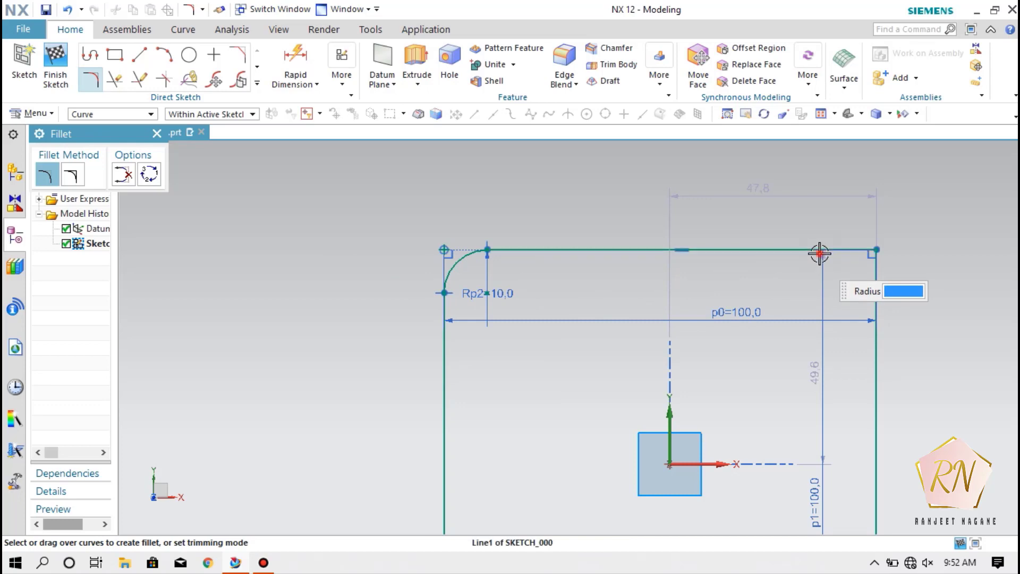
{"action": "left_click", "coordinate": [820, 251]}
{"action": "left_click", "coordinate": [877, 292]}
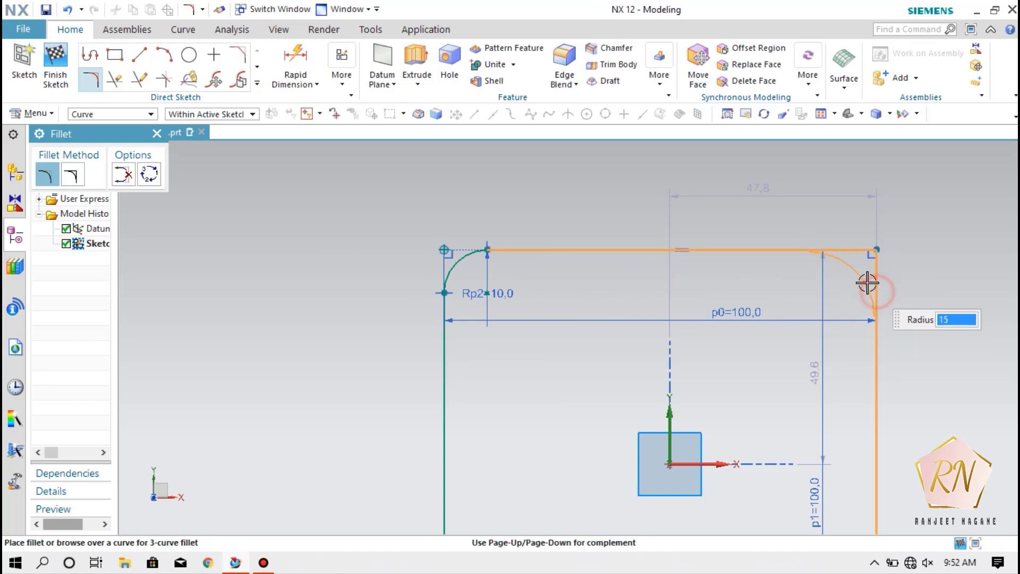
{"action": "left_click", "coordinate": [844, 263]}
Step: Fillet the two lower corners of the square with a 10 mm radius
{"action": "scroll", "coordinate": [820, 255], "scroll_direction": "up", "scroll_amount": 4}
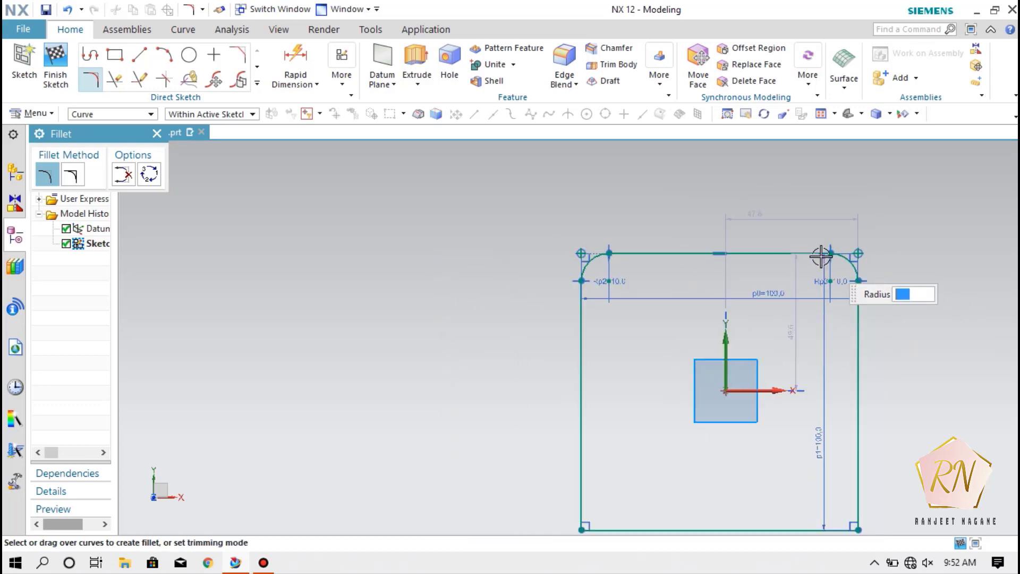
{"action": "scroll", "coordinate": [709, 387], "scroll_direction": "down", "scroll_amount": 3}
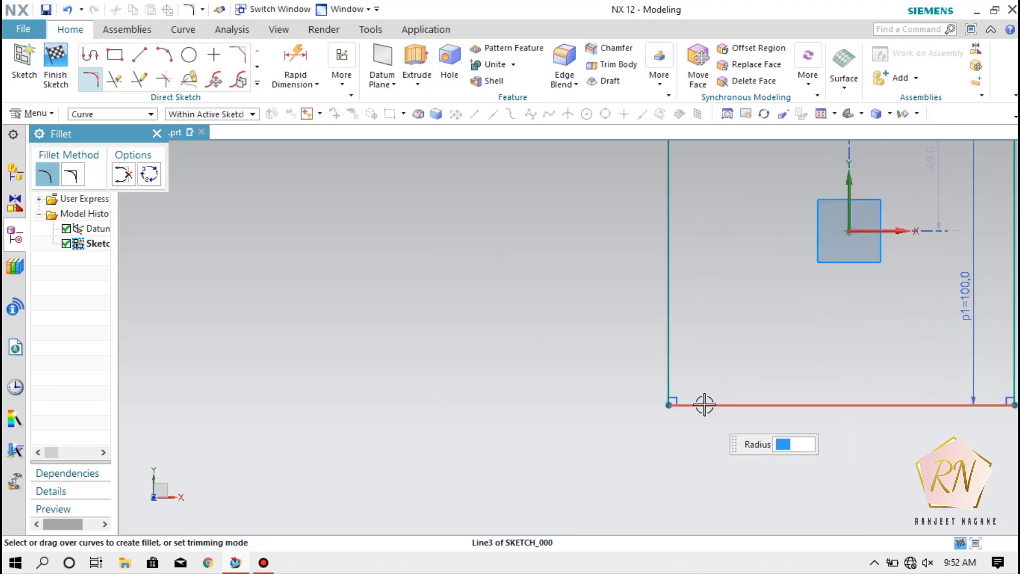
{"action": "left_click", "coordinate": [704, 404]}
{"action": "left_click", "coordinate": [673, 380]}
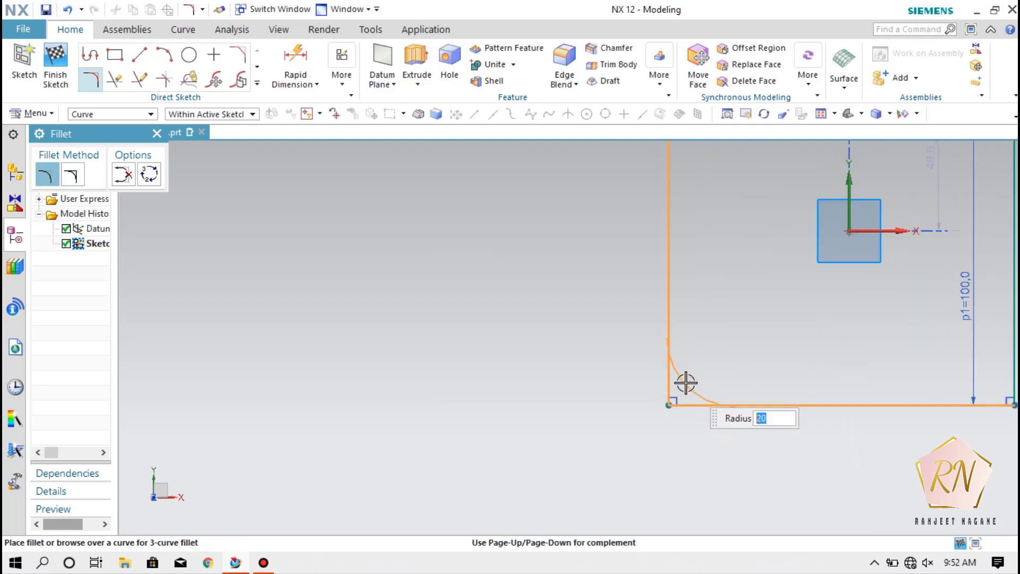
{"action": "left_click", "coordinate": [660, 388]}
{"action": "scroll", "coordinate": [549, 383], "scroll_direction": "up", "scroll_amount": 4}
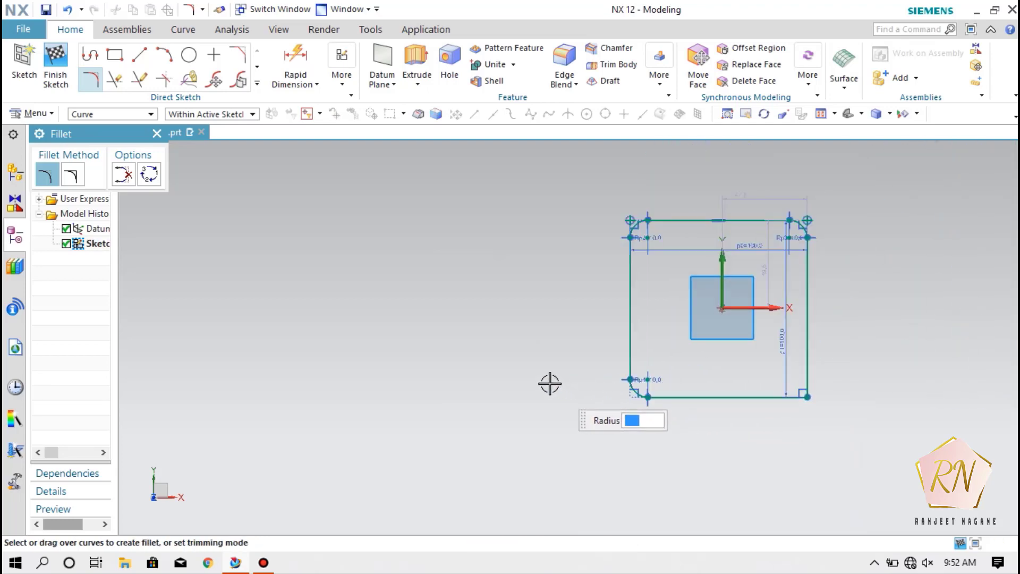
{"action": "scroll", "coordinate": [715, 390], "scroll_direction": "down", "scroll_amount": 4}
{"action": "left_click", "coordinate": [685, 394]}
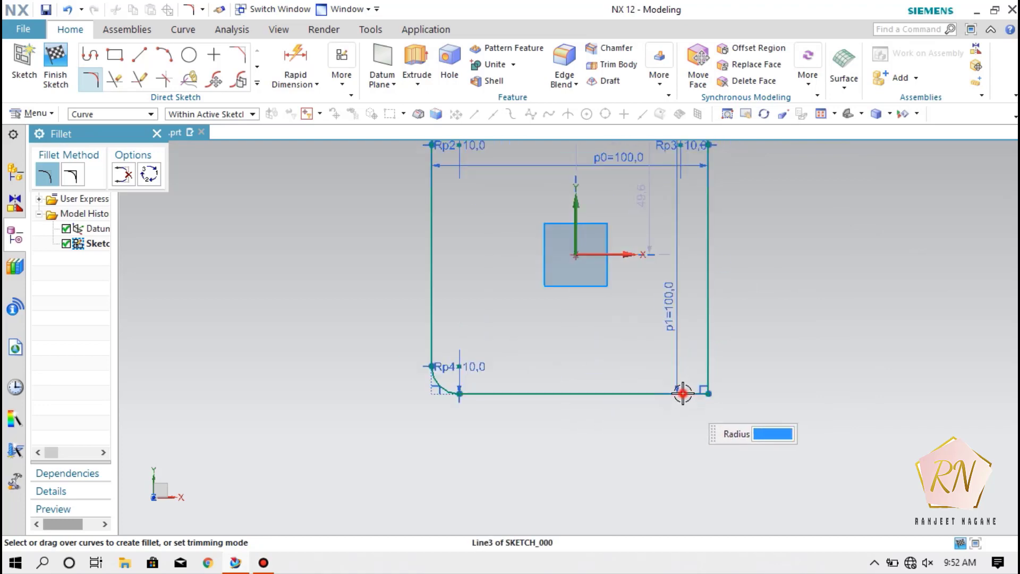
{"action": "left_click", "coordinate": [707, 377]}
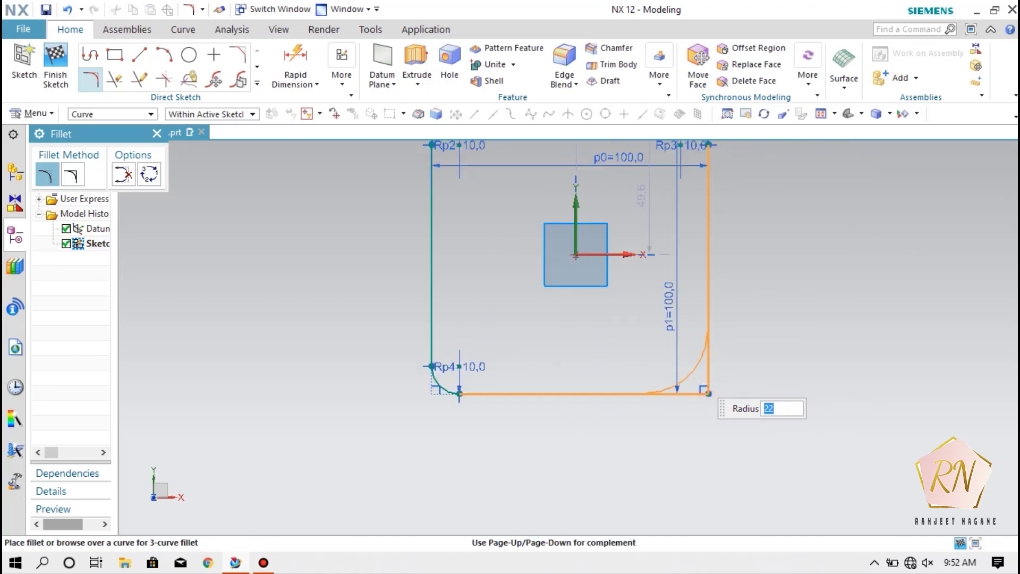
{"action": "key", "text": "Return"}
Step: Draw 10 mm diameter circles centred on the arc centres of the two upper fillets
{"action": "scroll", "coordinate": [643, 451], "scroll_direction": "up", "scroll_amount": 4}
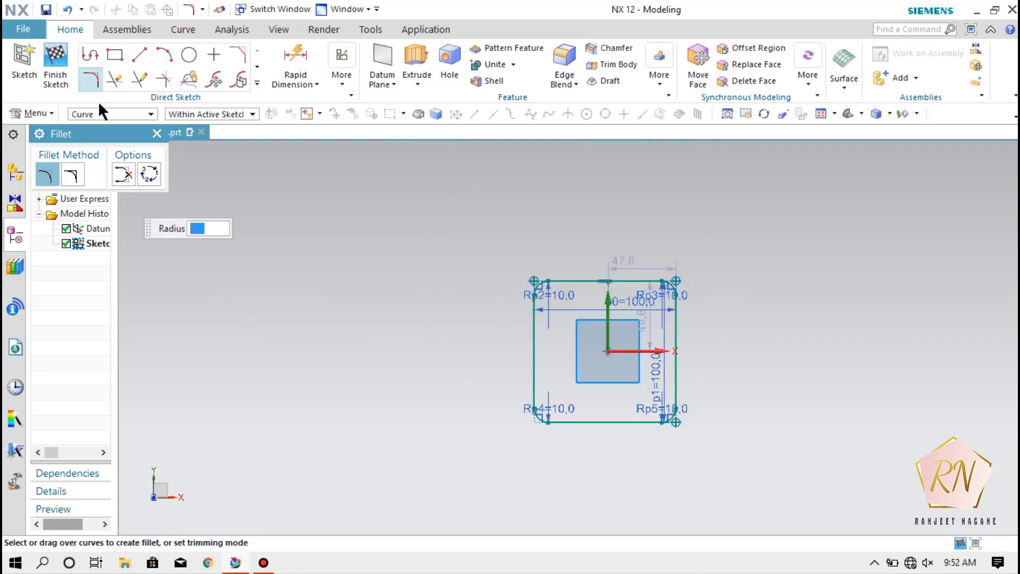
{"action": "left_click", "coordinate": [188, 54]}
{"action": "scroll", "coordinate": [550, 287], "scroll_direction": "down", "scroll_amount": 5}
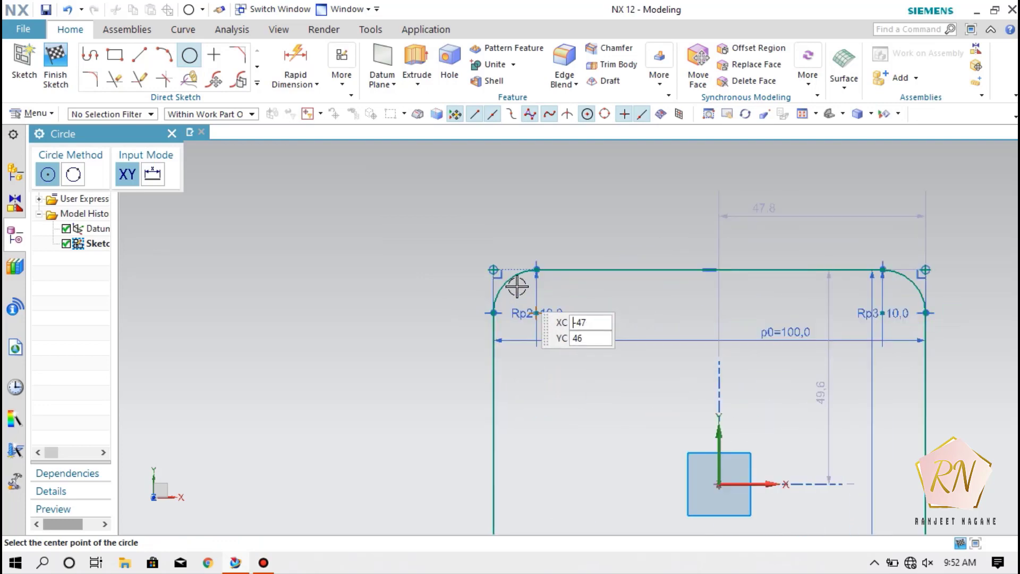
{"action": "left_click", "coordinate": [537, 313]}
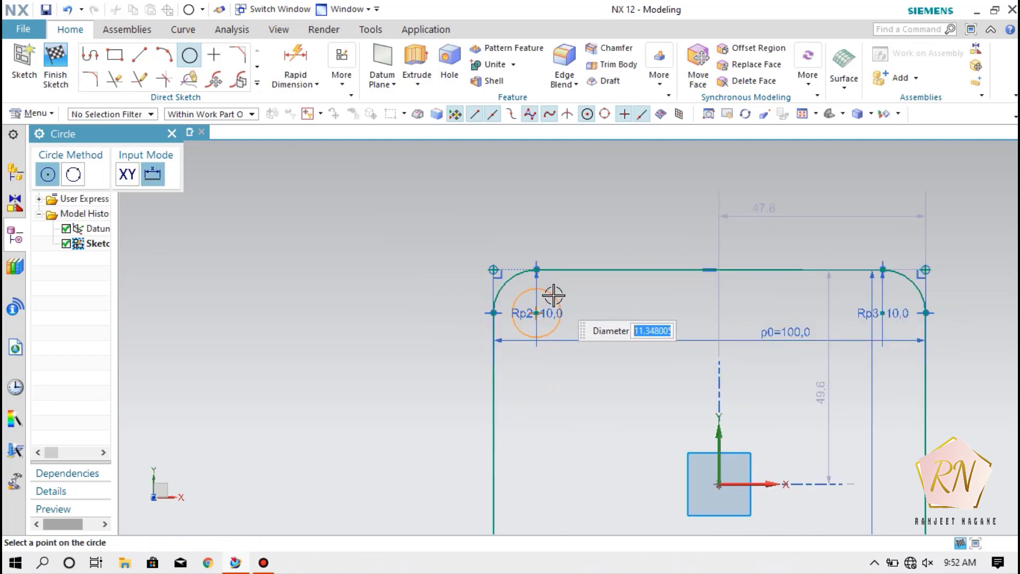
{"action": "type", "text": "10"}
{"action": "key", "text": "Return"}
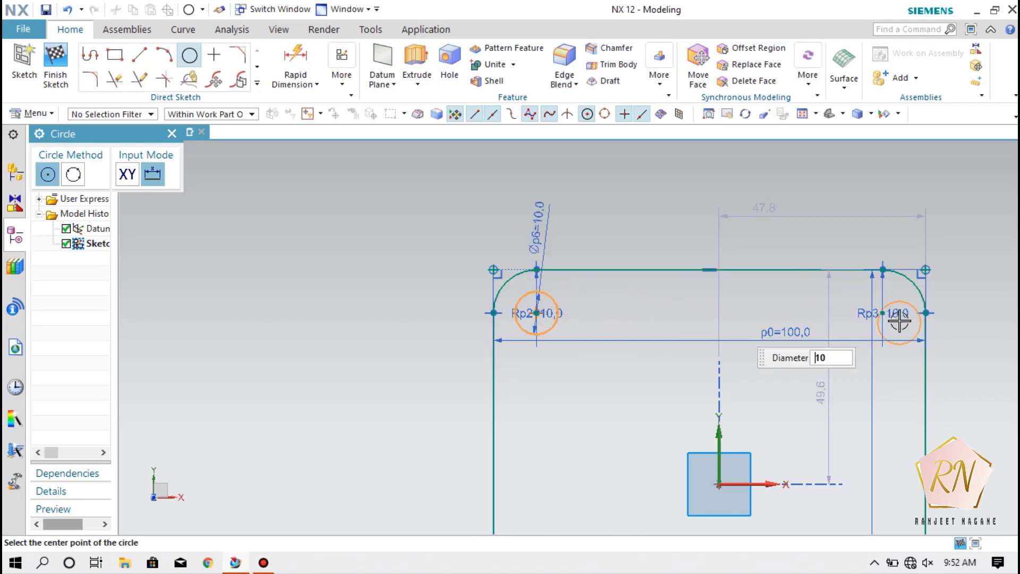
{"action": "left_click", "coordinate": [885, 313]}
Step: Add 10 mm diameter circles at the arc centres of the two lower fillets and finish the sketch
{"action": "scroll", "coordinate": [741, 198], "scroll_direction": "down", "scroll_amount": 5}
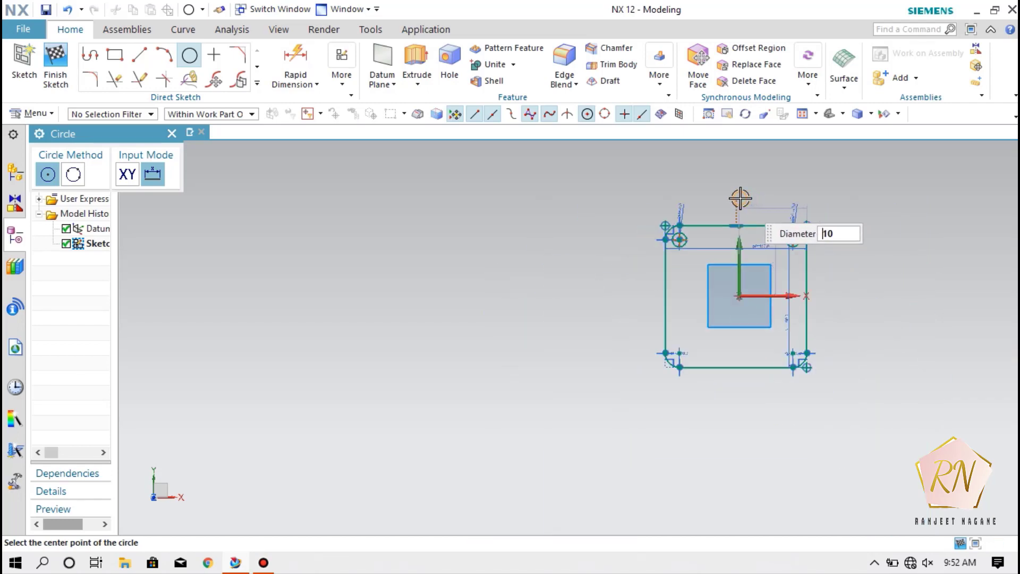
{"action": "scroll", "coordinate": [682, 354], "scroll_direction": "up", "scroll_amount": 4}
{"action": "scroll", "coordinate": [682, 354], "scroll_direction": "up", "scroll_amount": 1}
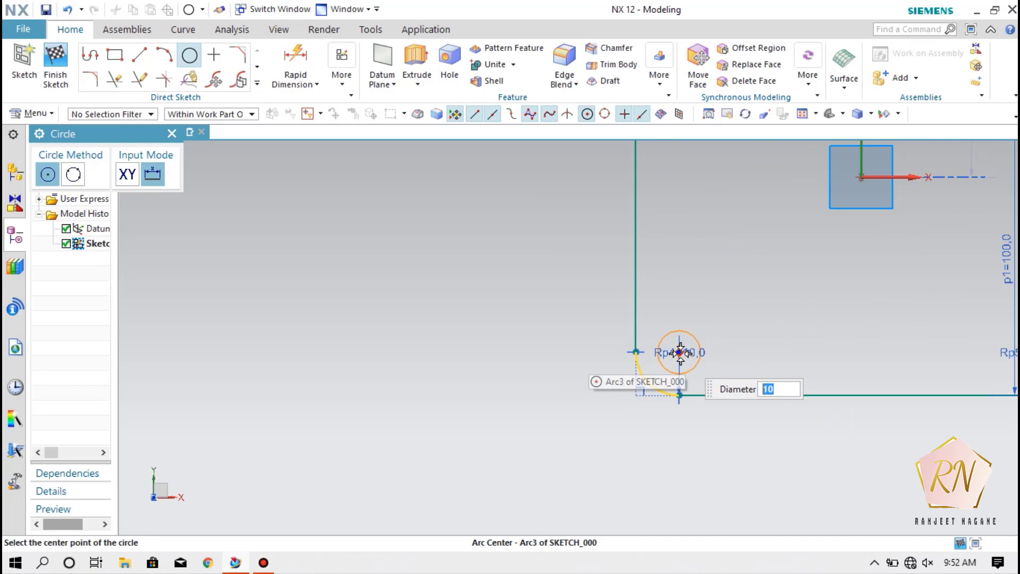
{"action": "left_click", "coordinate": [682, 354]}
{"action": "scroll", "coordinate": [478, 336], "scroll_direction": "down", "scroll_amount": 3}
{"action": "scroll", "coordinate": [727, 347], "scroll_direction": "up", "scroll_amount": 5}
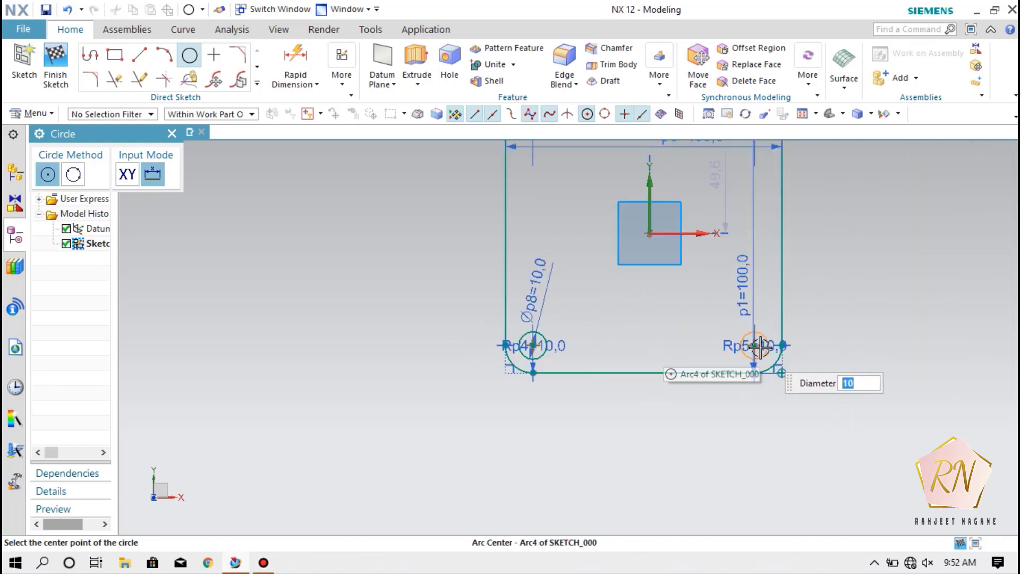
{"action": "left_click", "coordinate": [747, 342]}
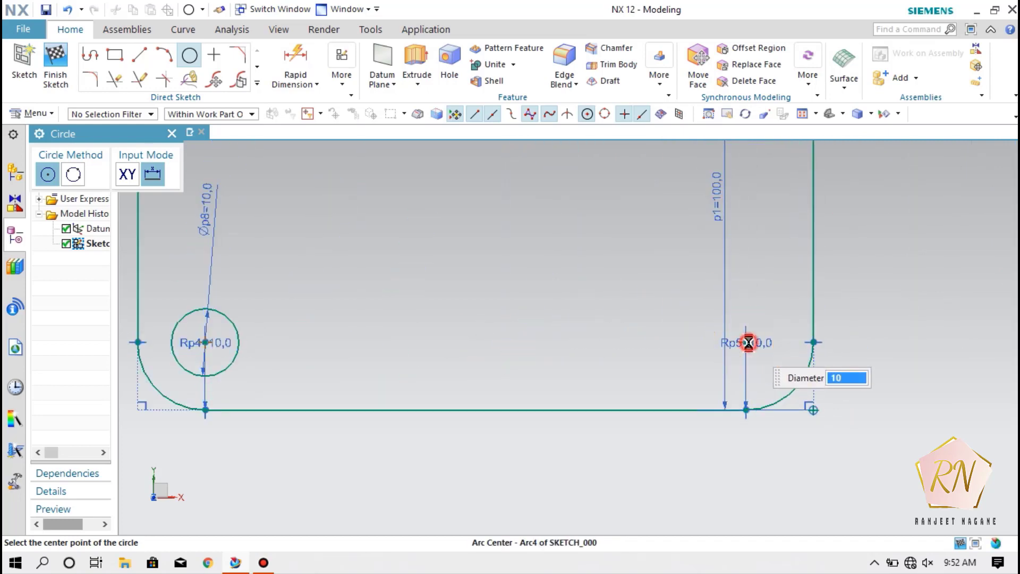
{"action": "scroll", "coordinate": [563, 335], "scroll_direction": "down", "scroll_amount": 3}
{"action": "scroll", "coordinate": [563, 335], "scroll_direction": "down", "scroll_amount": 3}
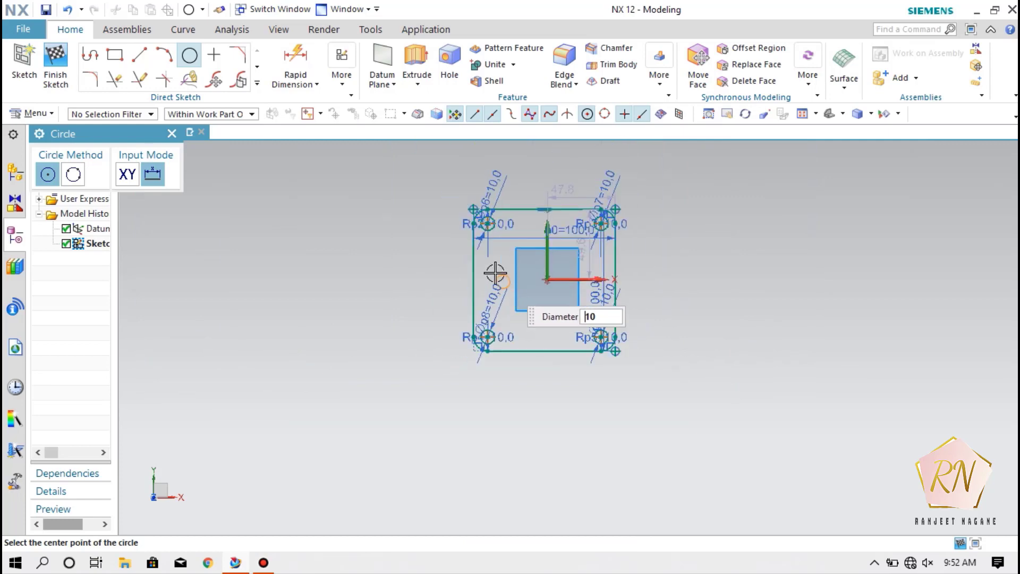
{"action": "left_click", "coordinate": [61, 65]}
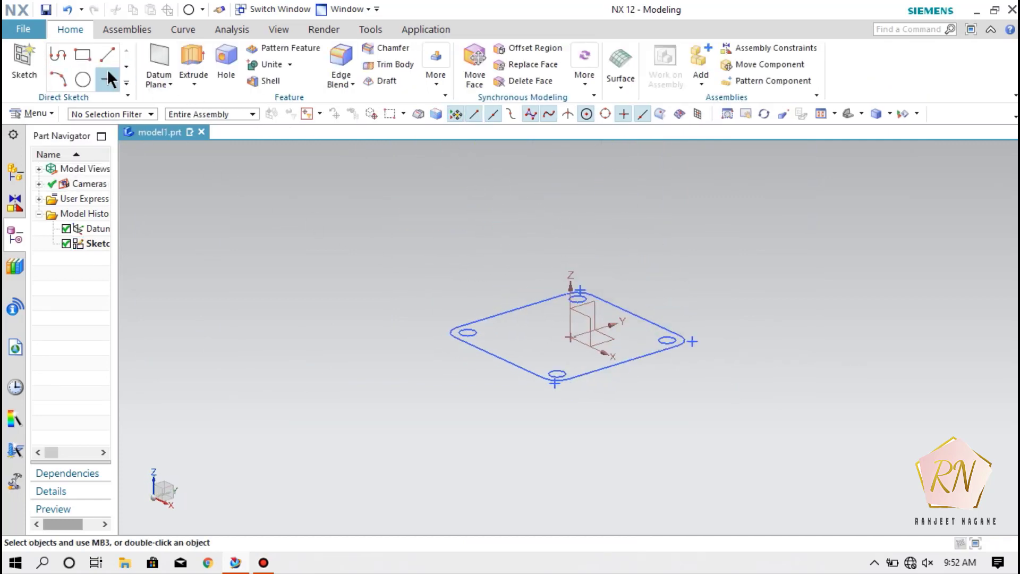
Step: Extrude the base sketch with its four corner holes 10 mm and hide the sketch
{"action": "left_click", "coordinate": [196, 59]}
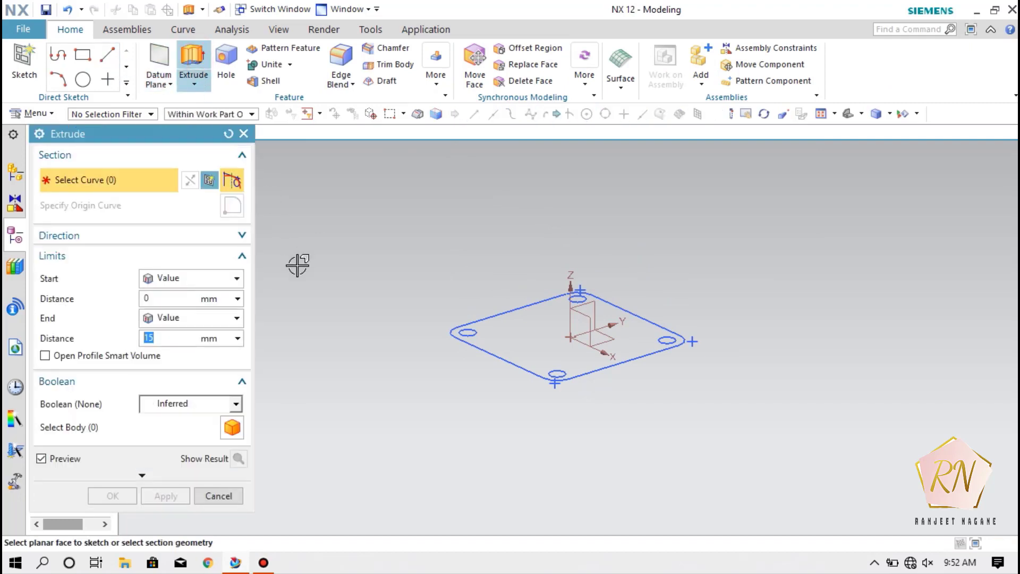
{"action": "left_click", "coordinate": [490, 360]}
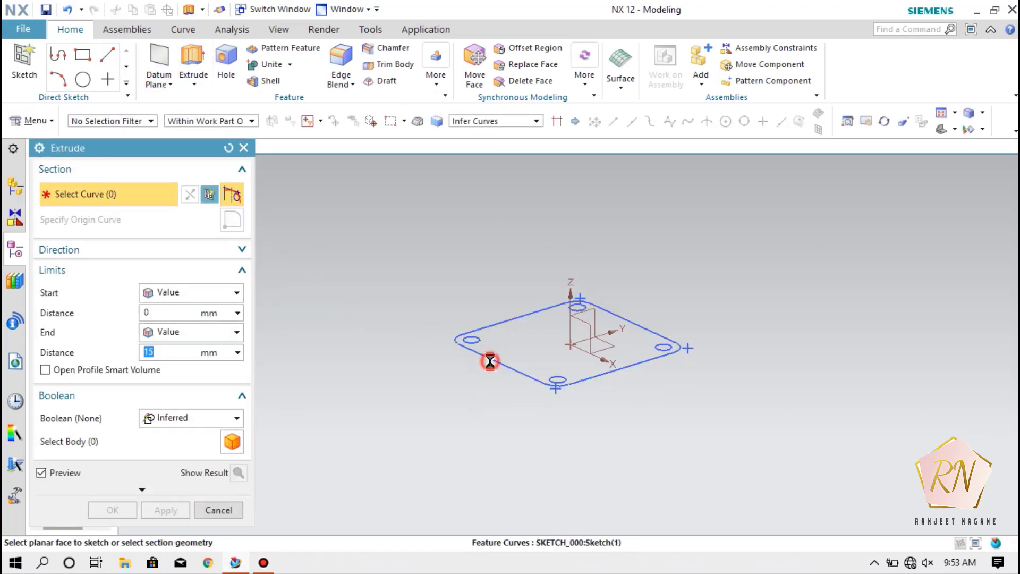
{"action": "left_click", "coordinate": [575, 368]}
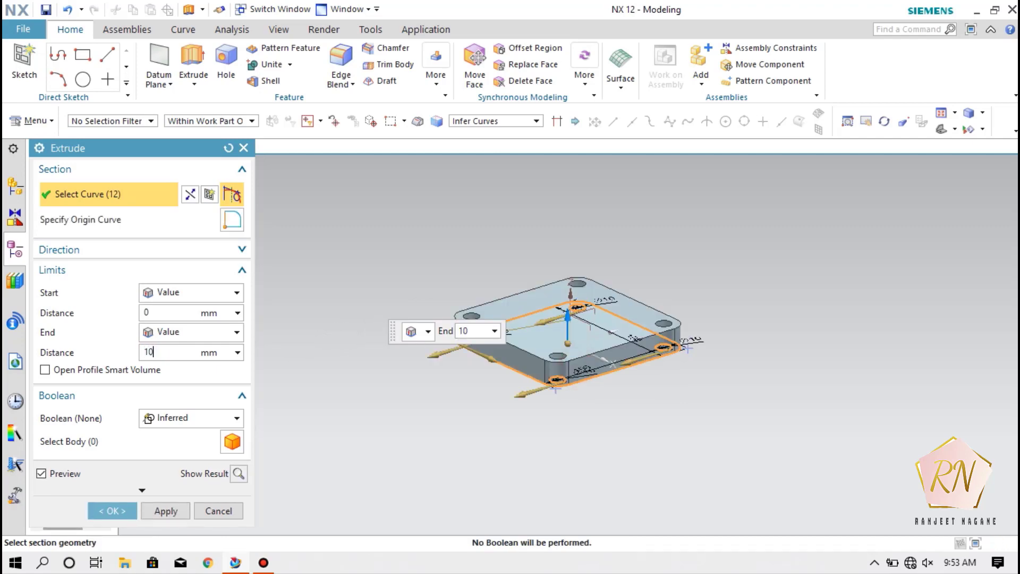
{"action": "key", "text": "Return"}
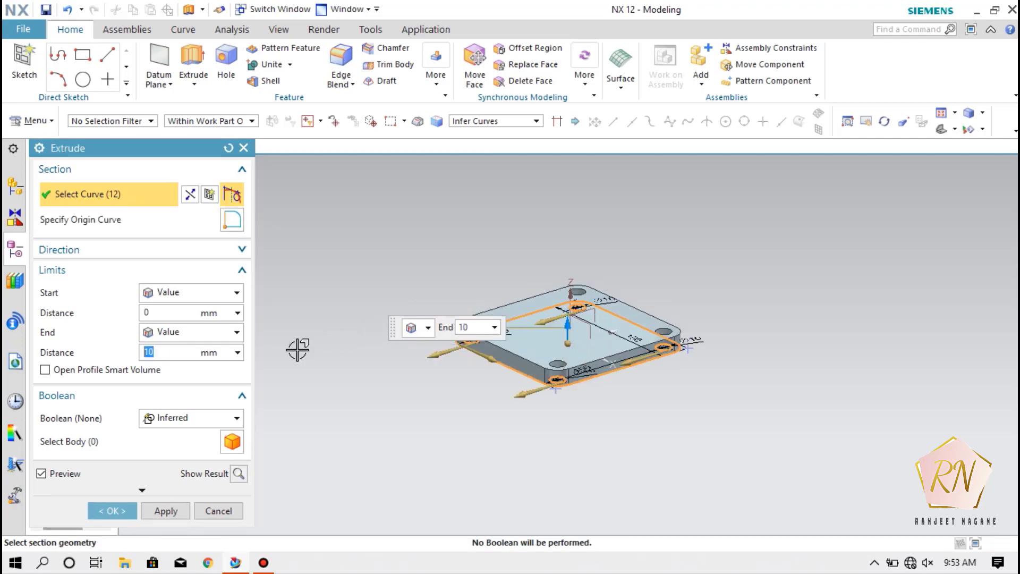
{"action": "left_click", "coordinate": [113, 511]}
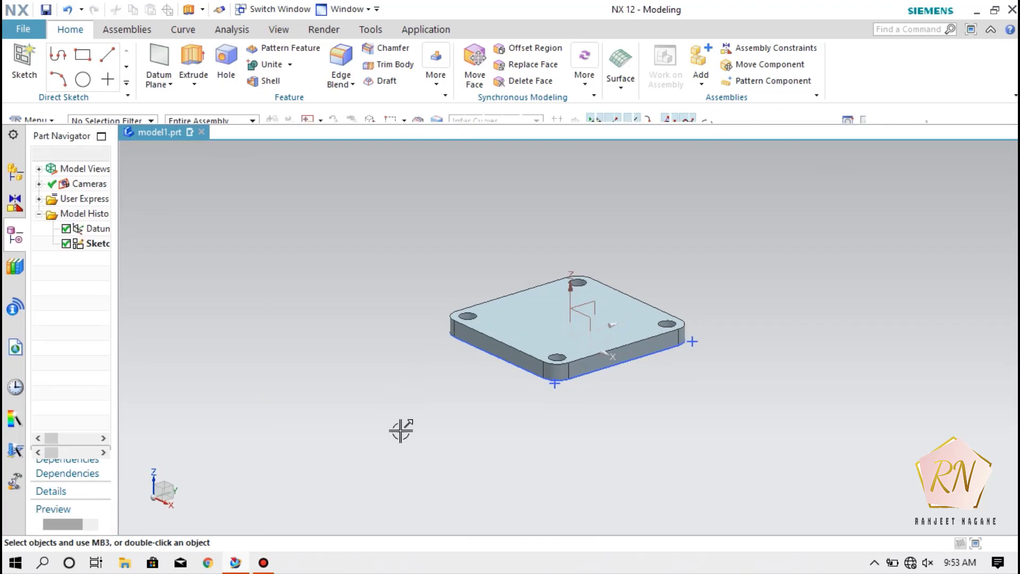
{"action": "right_click", "coordinate": [506, 367]}
{"action": "left_click", "coordinate": [555, 38]}
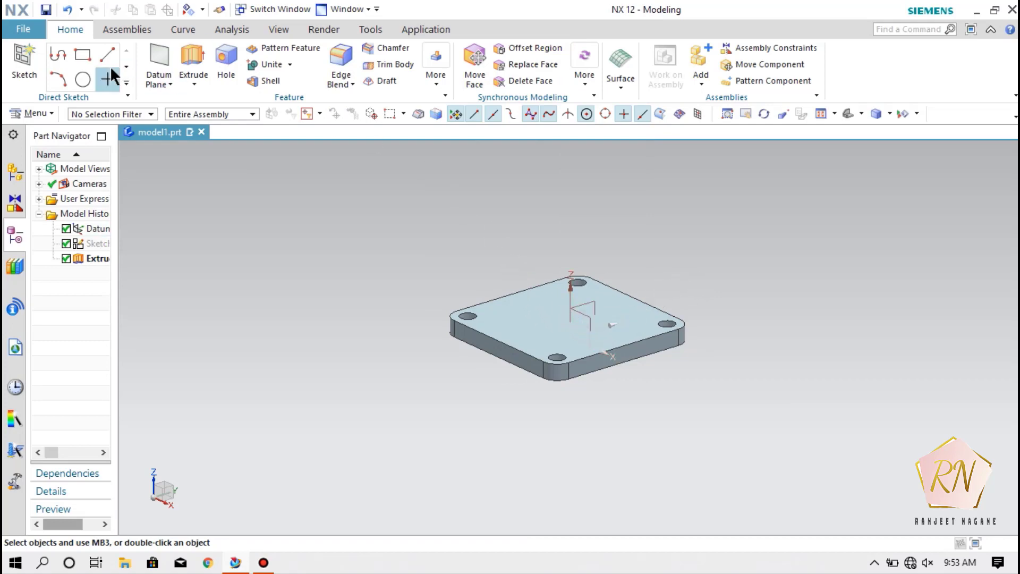
Step: Create a sketch on the plate's top face and draw a 35 mm diameter circle at the plate's centre
{"action": "left_click", "coordinate": [25, 64]}
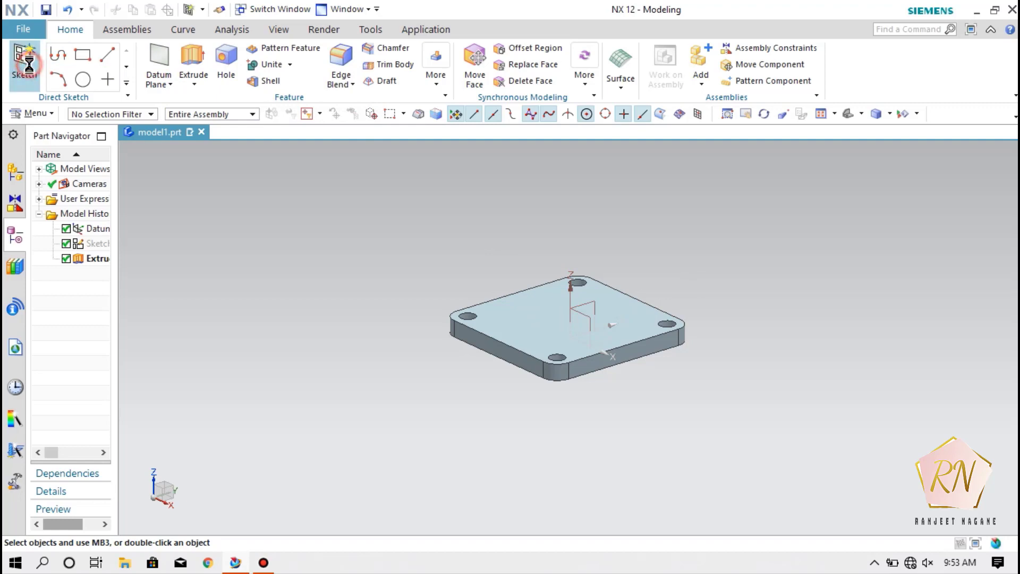
{"action": "left_click", "coordinate": [536, 308]}
{"action": "left_click", "coordinate": [171, 318]}
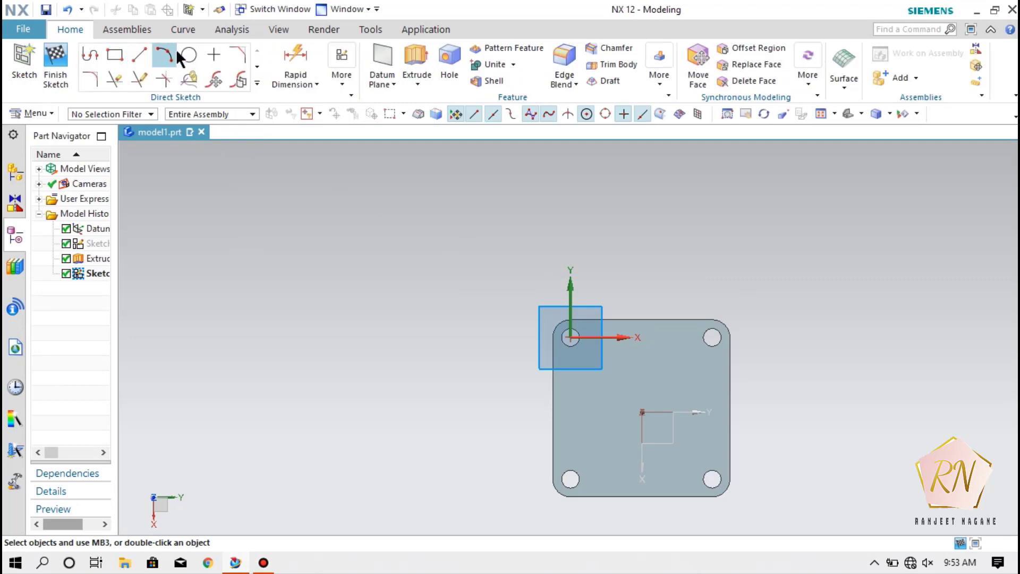
{"action": "left_click", "coordinate": [187, 54]}
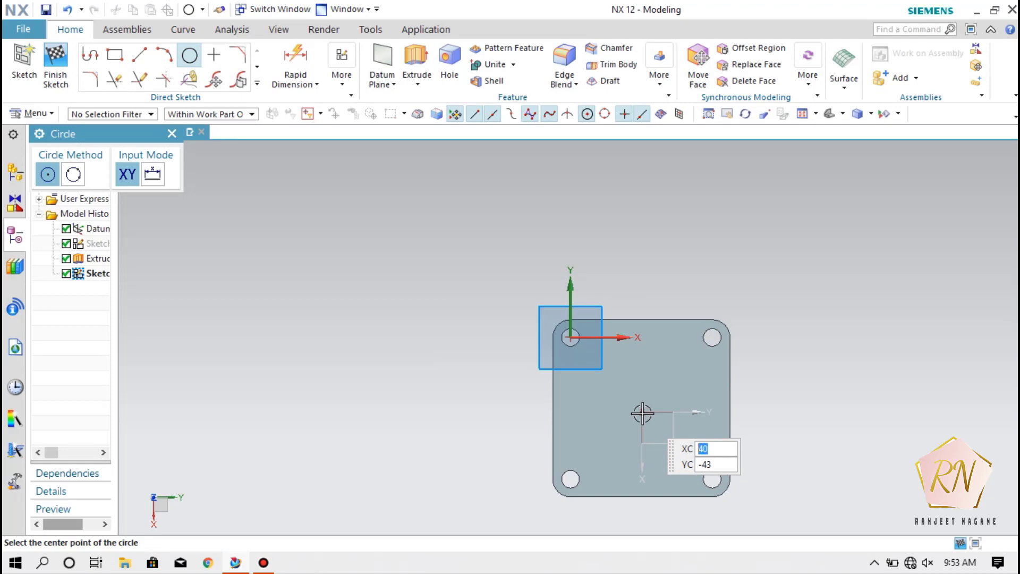
{"action": "left_click", "coordinate": [643, 413]}
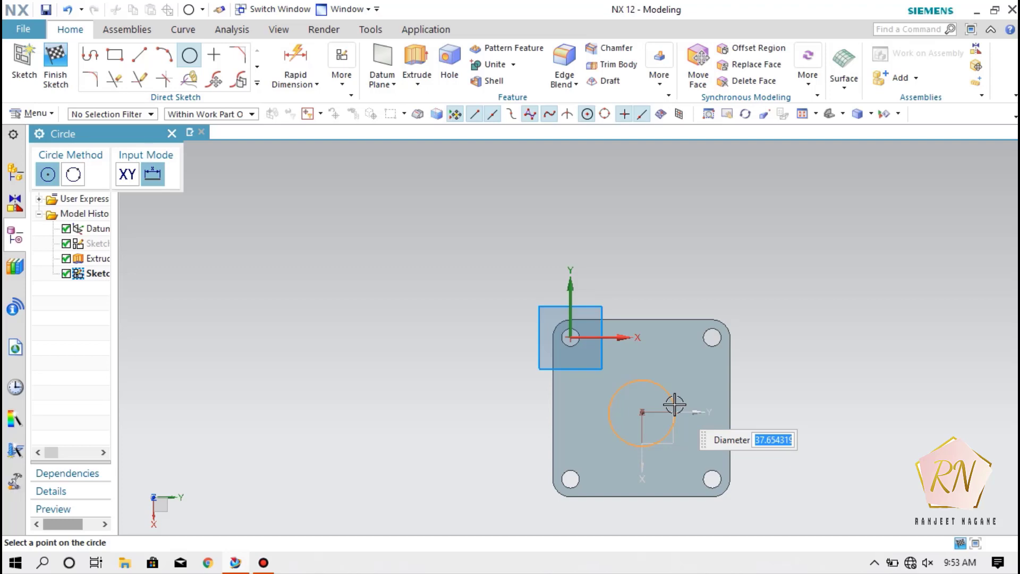
{"action": "type", "text": "3"}
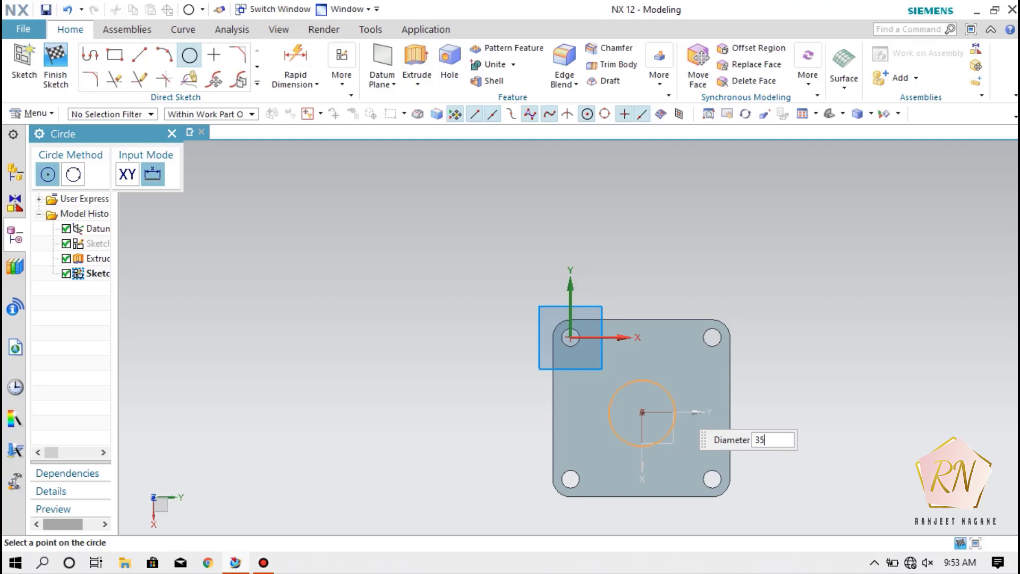
{"action": "type", "text": "5"}
{"action": "key", "text": "Return"}
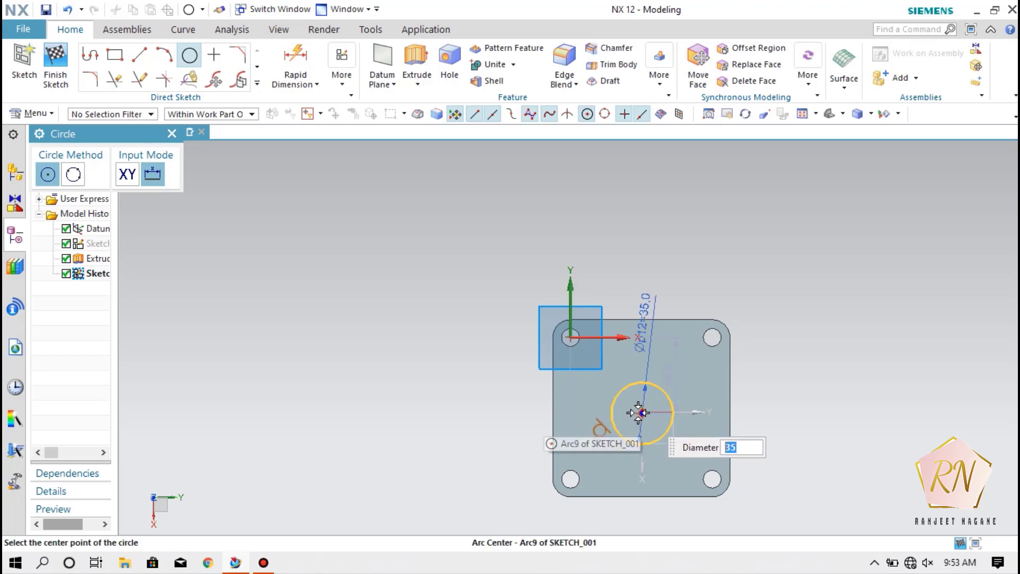
Step: Draw a second concentric circle about 54 mm in diameter around the first circle
{"action": "left_click", "coordinate": [190, 60]}
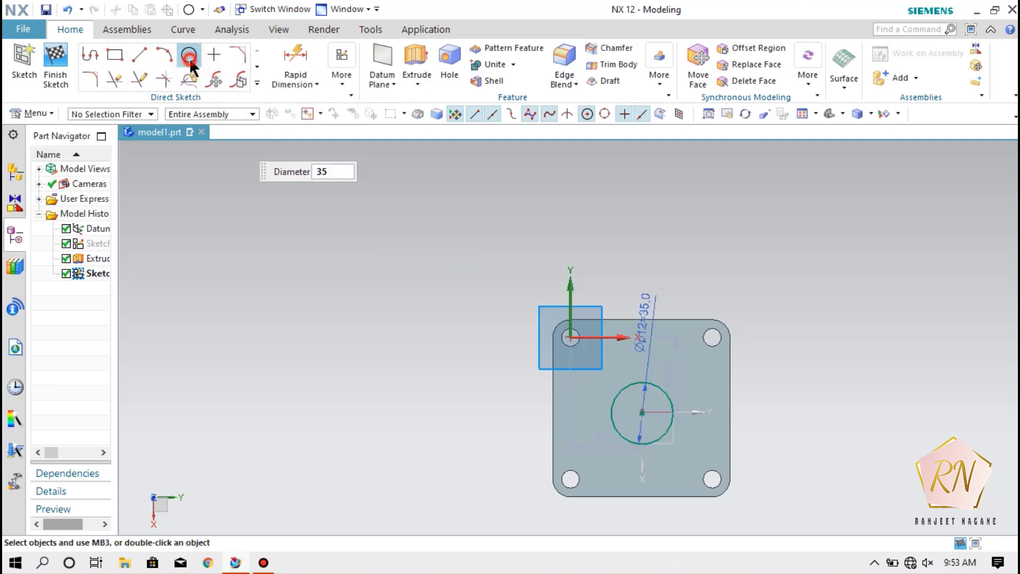
{"action": "left_click", "coordinate": [191, 60]}
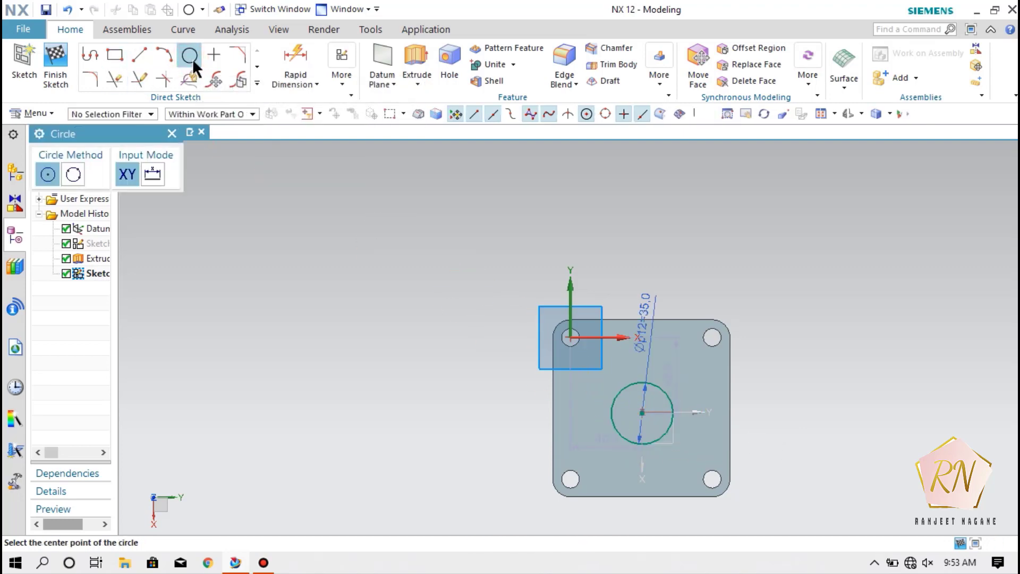
{"action": "left_click", "coordinate": [642, 410]}
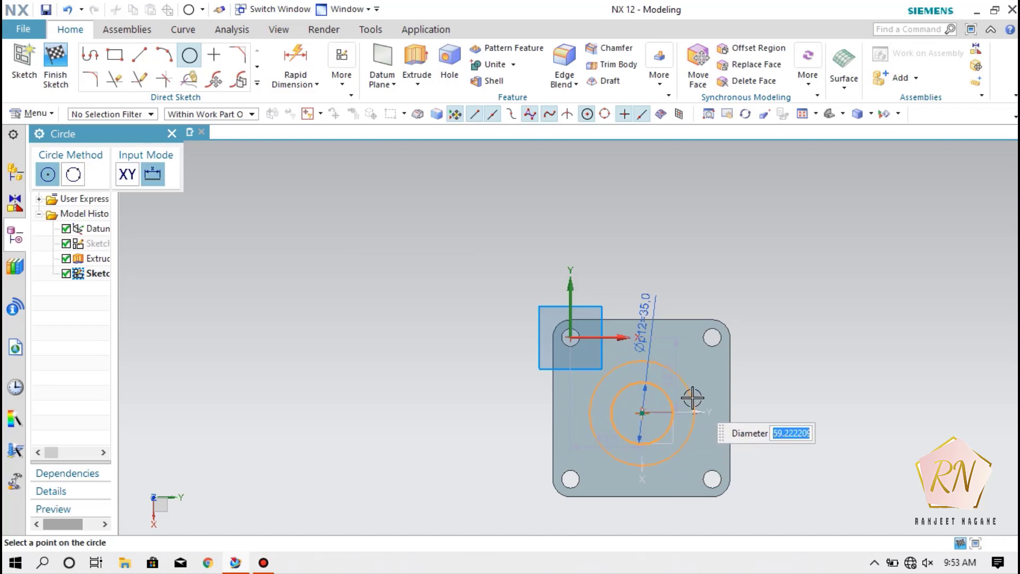
{"action": "type", "text": "6"}
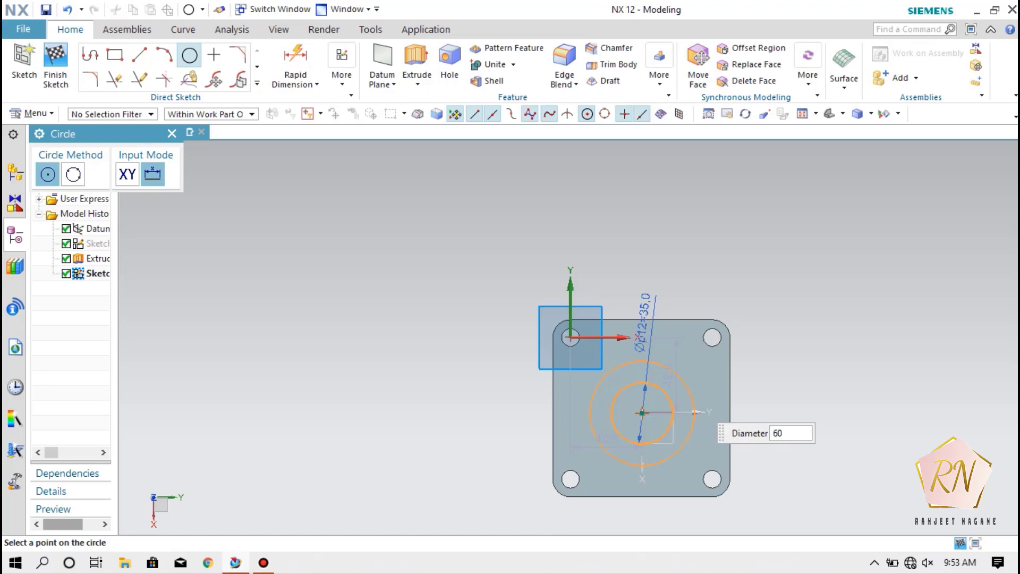
{"action": "left_click", "coordinate": [688, 398]}
{"action": "key", "text": "Escape"}
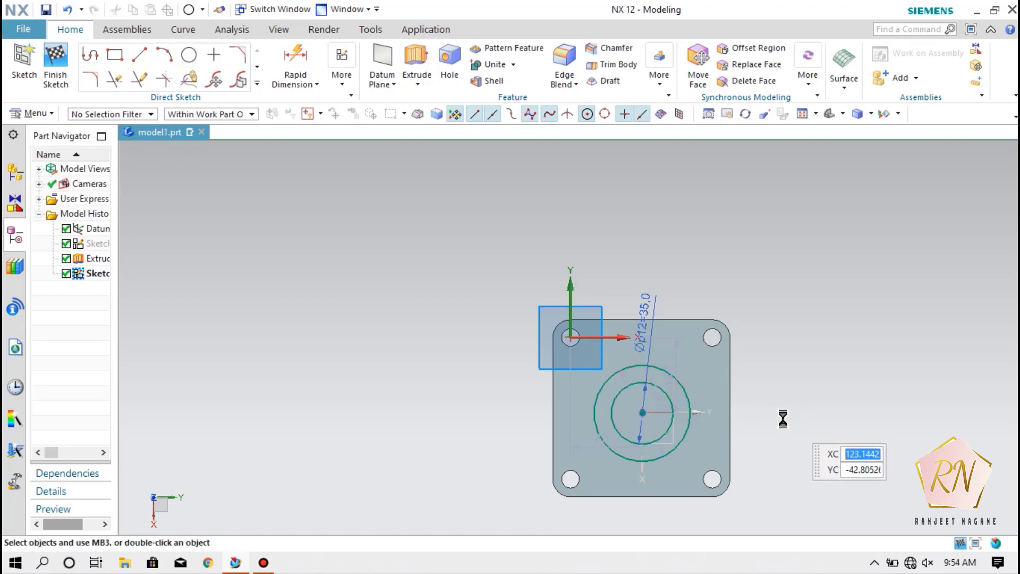
Step: Set the inner circle's diameter to 20 mm
{"action": "scroll", "coordinate": [674, 408], "scroll_direction": "up", "scroll_amount": 3}
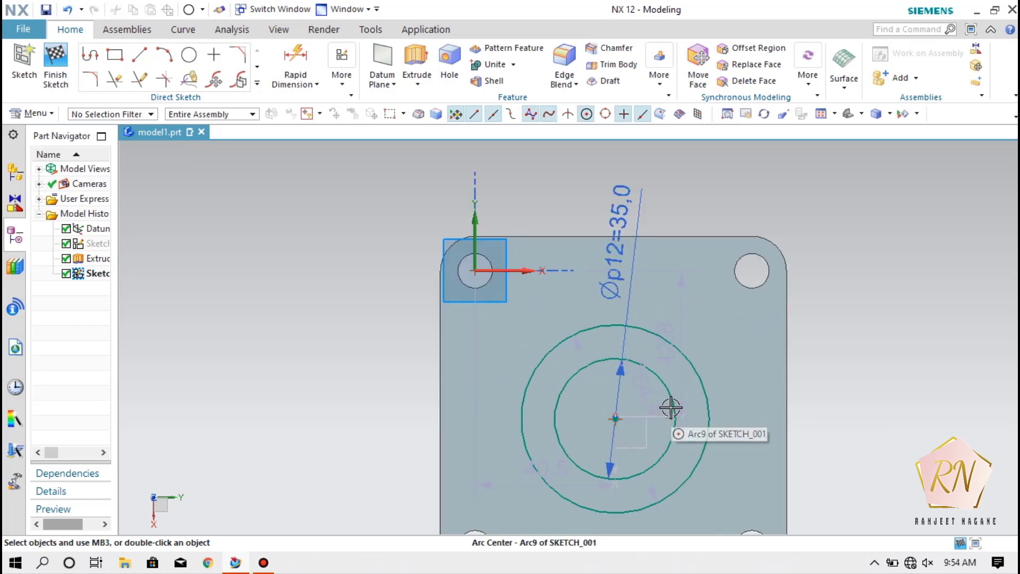
{"action": "double_click", "coordinate": [616, 222]}
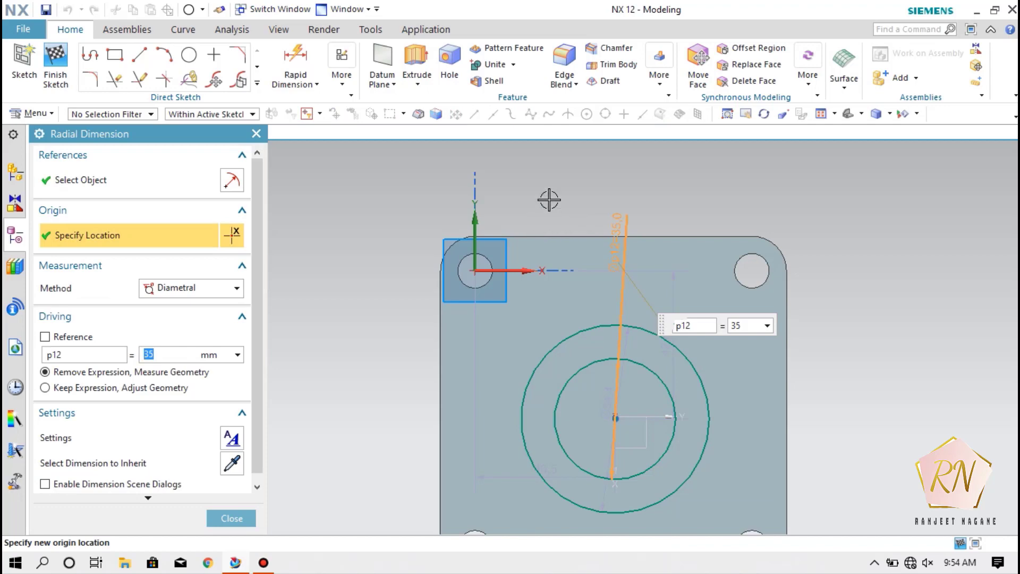
{"action": "type", "text": "20"}
{"action": "key", "text": "Return"}
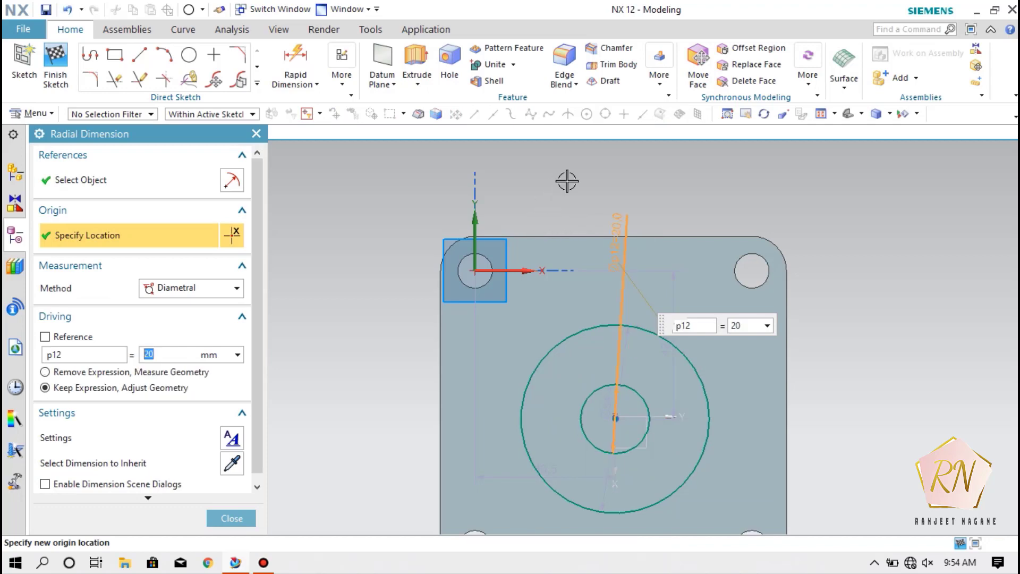
Step: Set the outer circle's diameter to 40 mm and finish the sketch
{"action": "middle_click", "coordinate": [631, 341]}
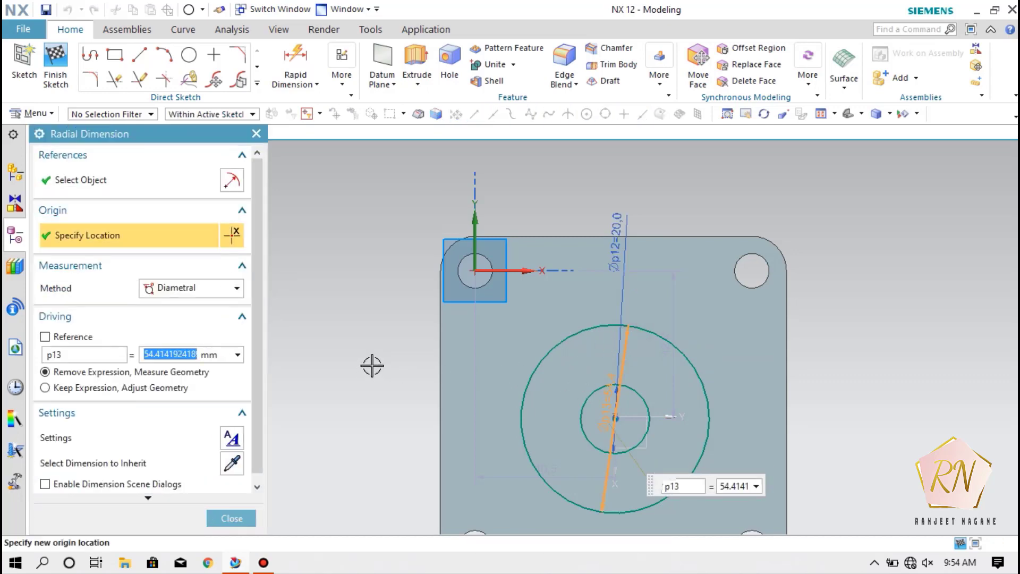
{"action": "type", "text": "40"}
{"action": "key", "text": "Return"}
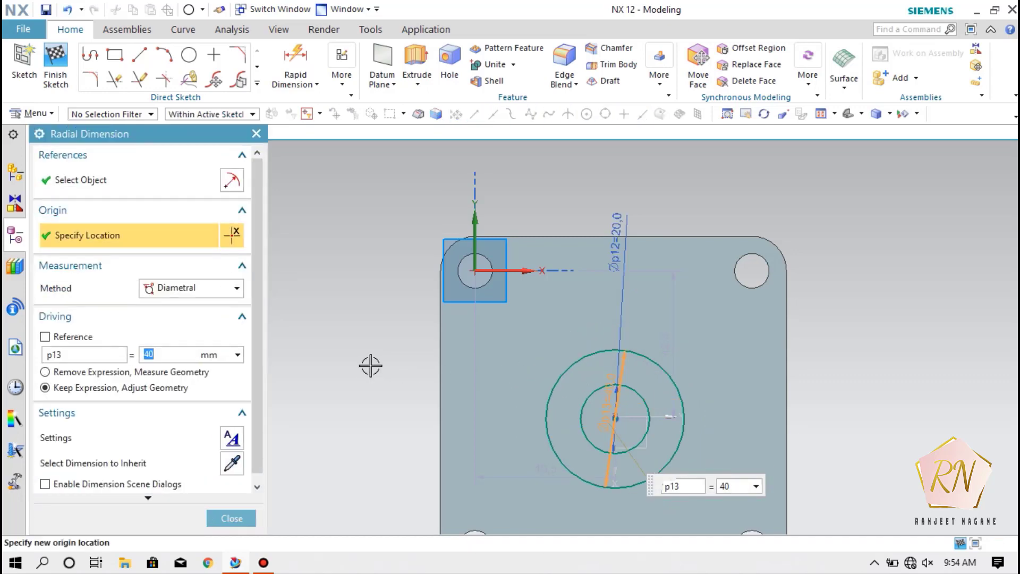
{"action": "left_click", "coordinate": [231, 518]}
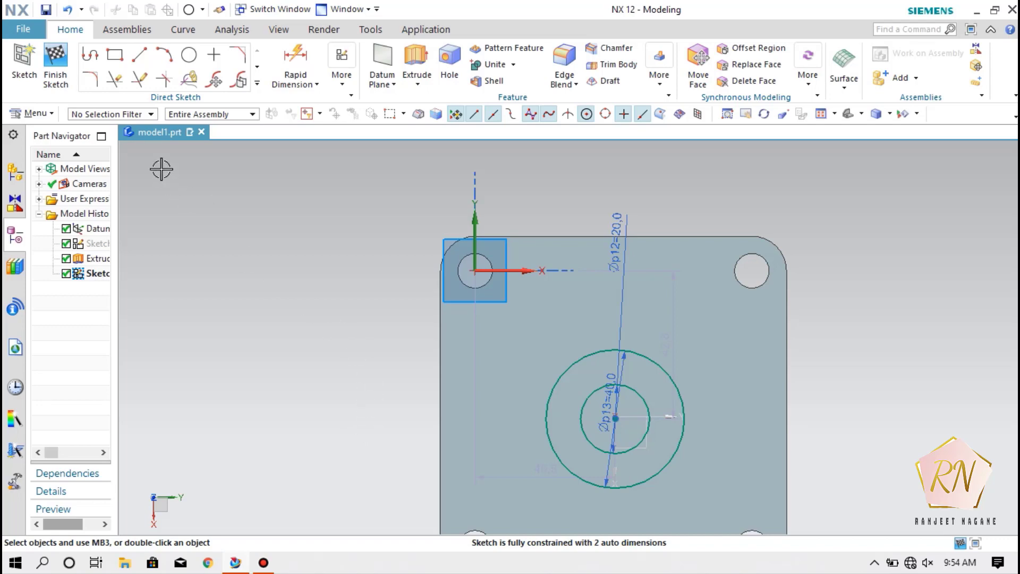
{"action": "left_click", "coordinate": [57, 69]}
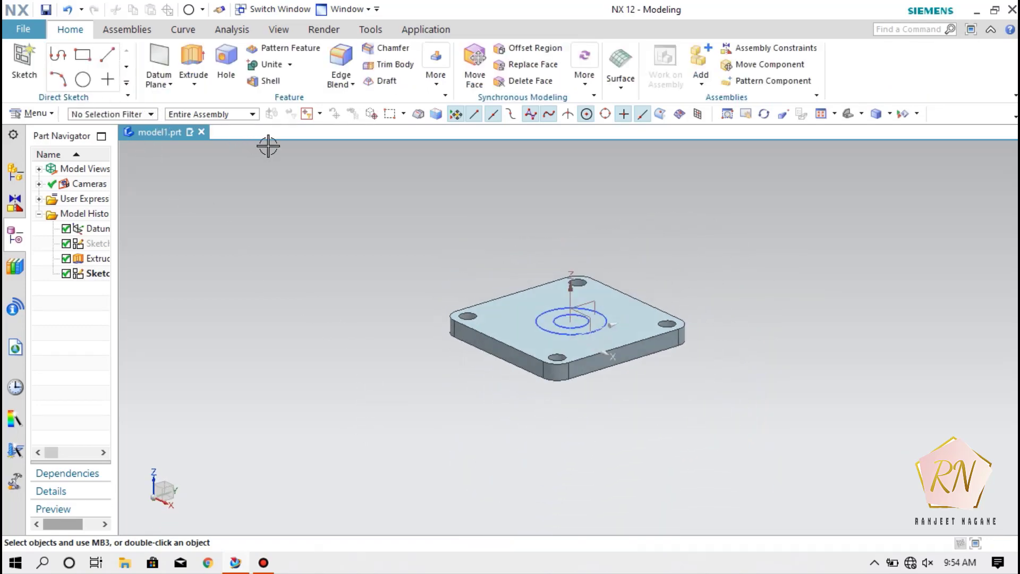
Step: Extrude the two concentric circles 120 mm upward from the plate as a hollow column and hide their sketch
{"action": "left_click", "coordinate": [193, 63]}
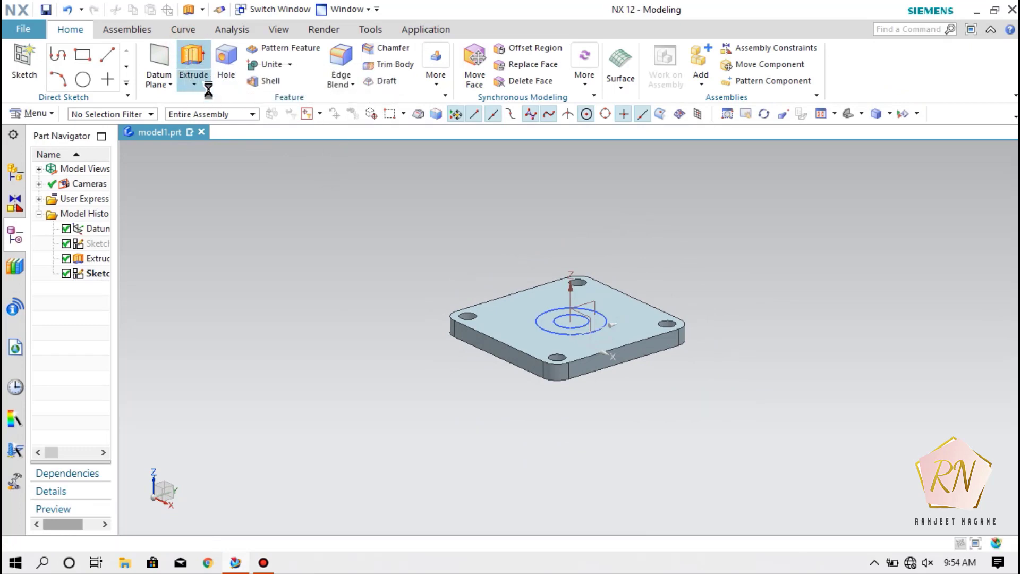
{"action": "left_click", "coordinate": [541, 324]}
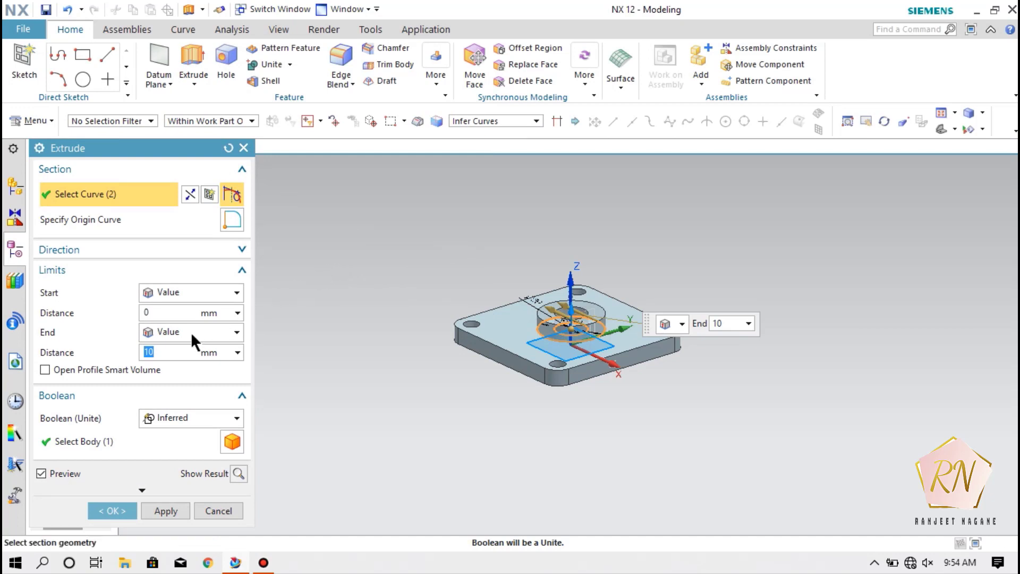
{"action": "type", "text": "100"}
{"action": "key", "text": "Return"}
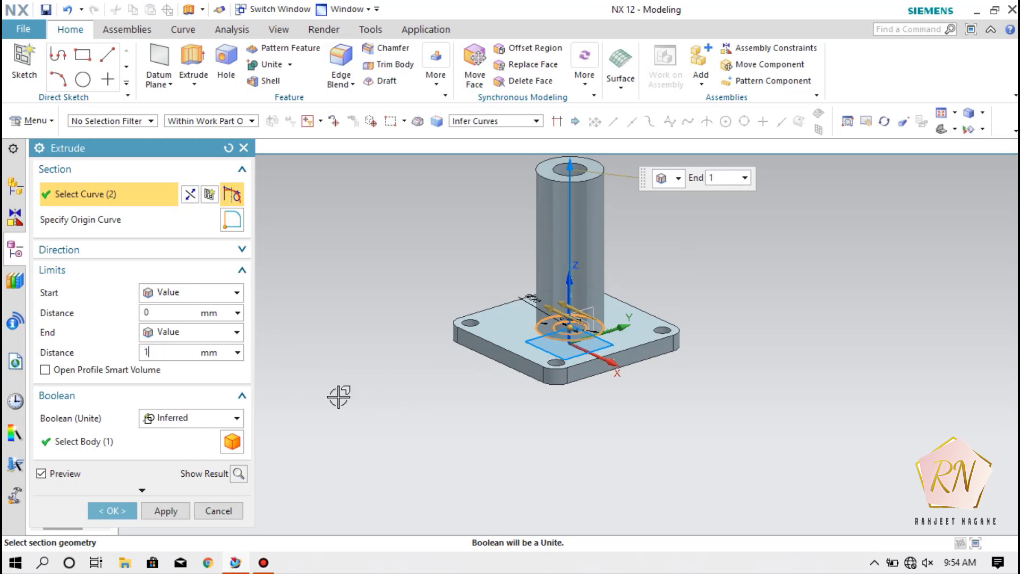
{"action": "type", "text": "120"}
{"action": "key", "text": "Return"}
{"action": "scroll", "coordinate": [392, 393], "scroll_direction": "down", "scroll_amount": 2}
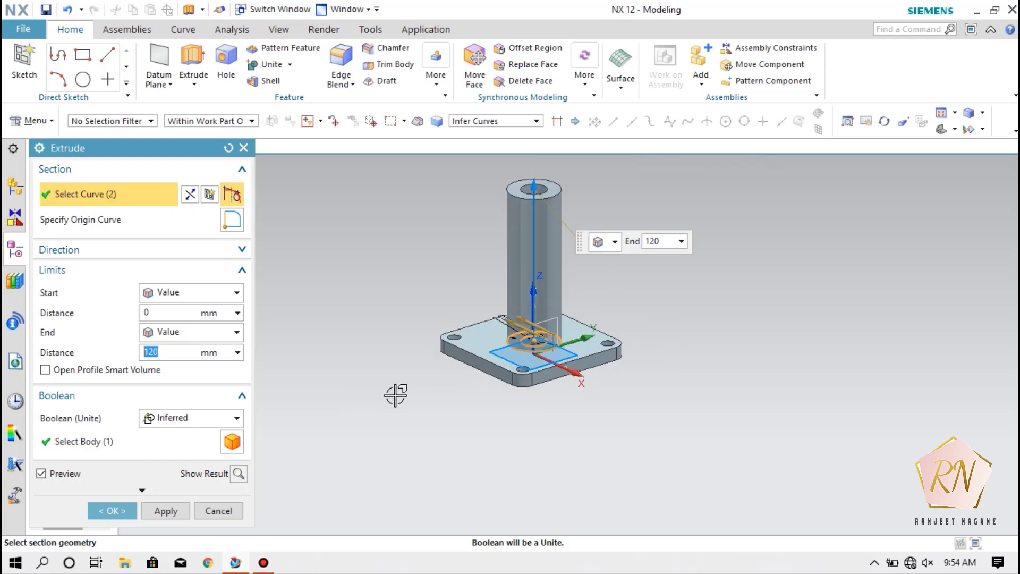
{"action": "left_click", "coordinate": [116, 512]}
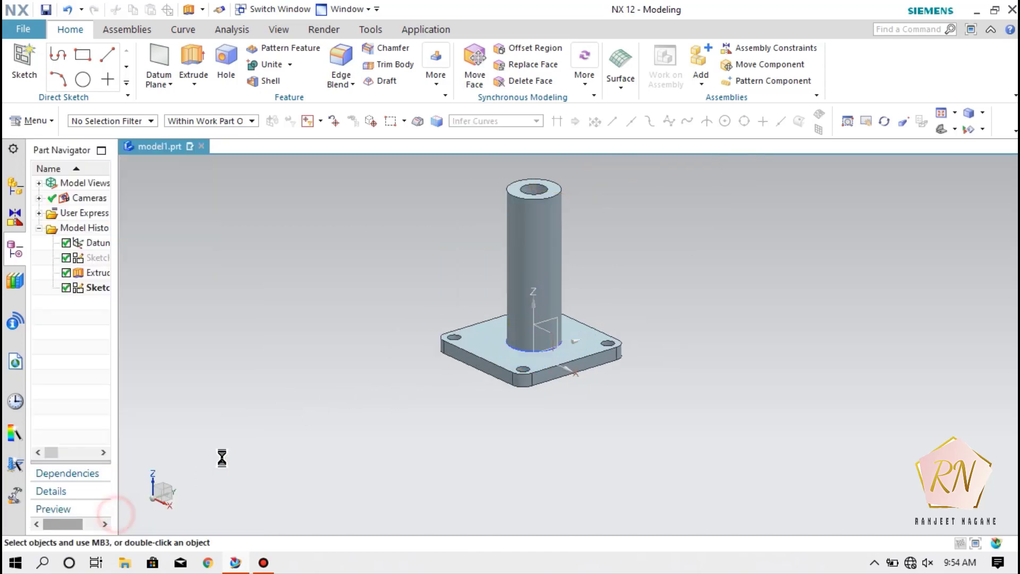
{"action": "right_click", "coordinate": [521, 345]}
{"action": "left_click", "coordinate": [547, 36]}
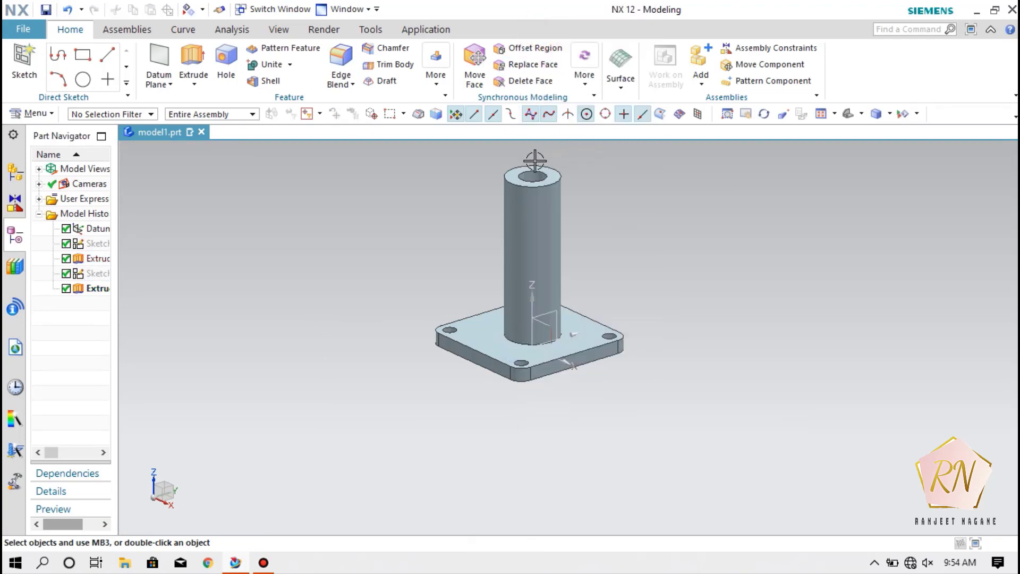
Step: Start a new sketch on the ring-shaped top face of the hollow column
{"action": "left_click", "coordinate": [24, 59]}
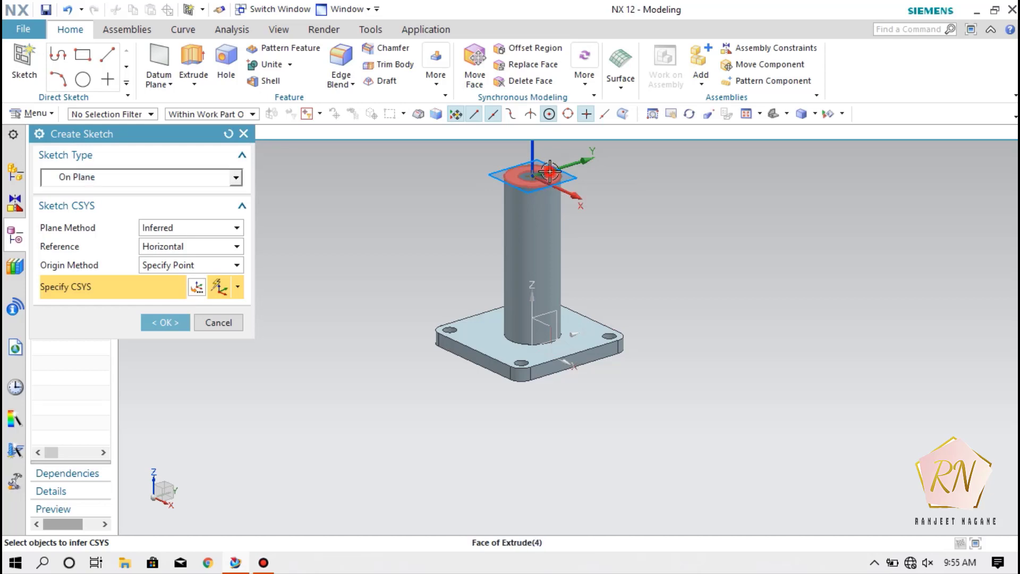
{"action": "left_click", "coordinate": [548, 172]}
{"action": "left_click", "coordinate": [169, 322]}
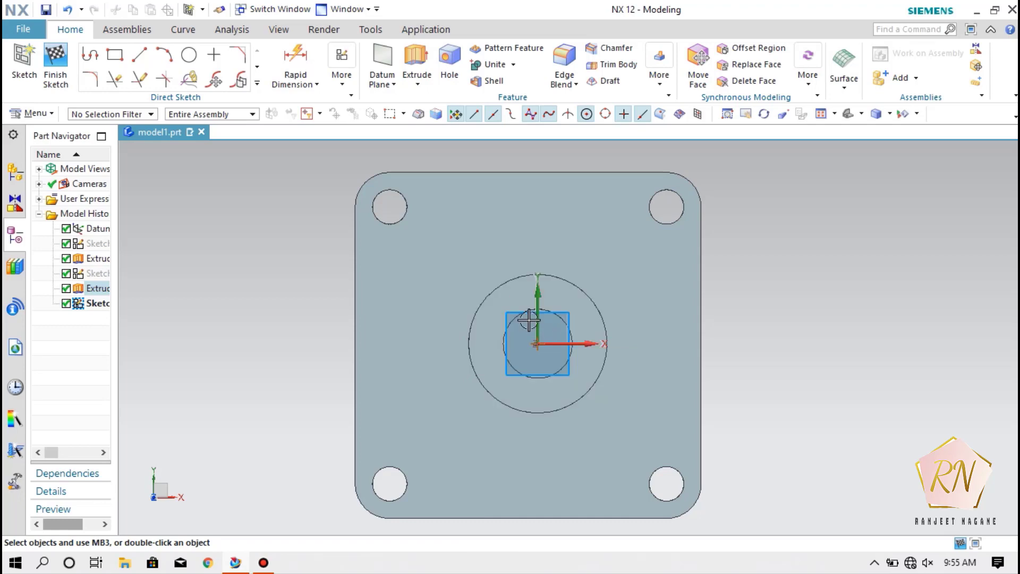
{"action": "left_click", "coordinate": [189, 54]}
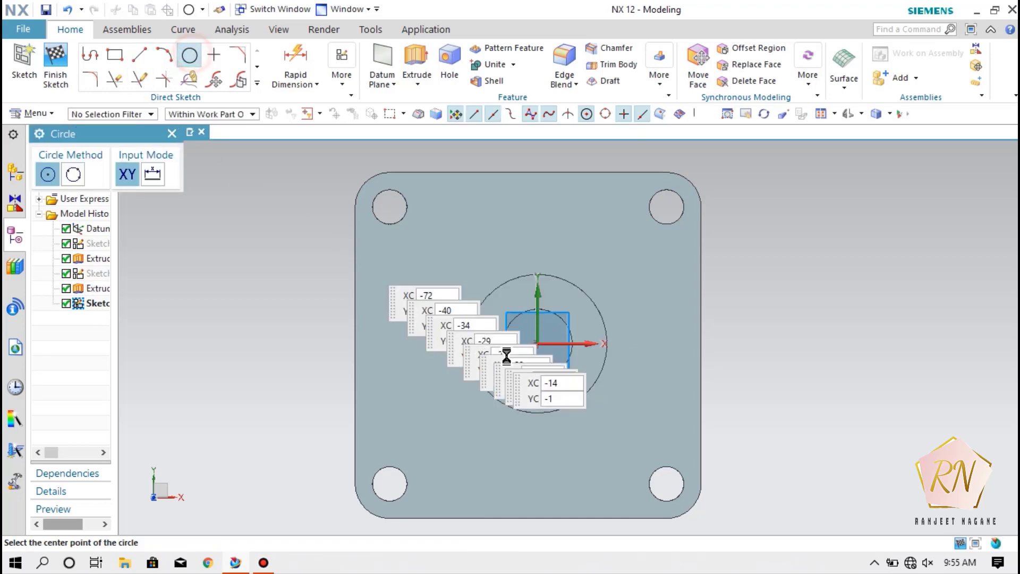
{"action": "left_click", "coordinate": [536, 344]}
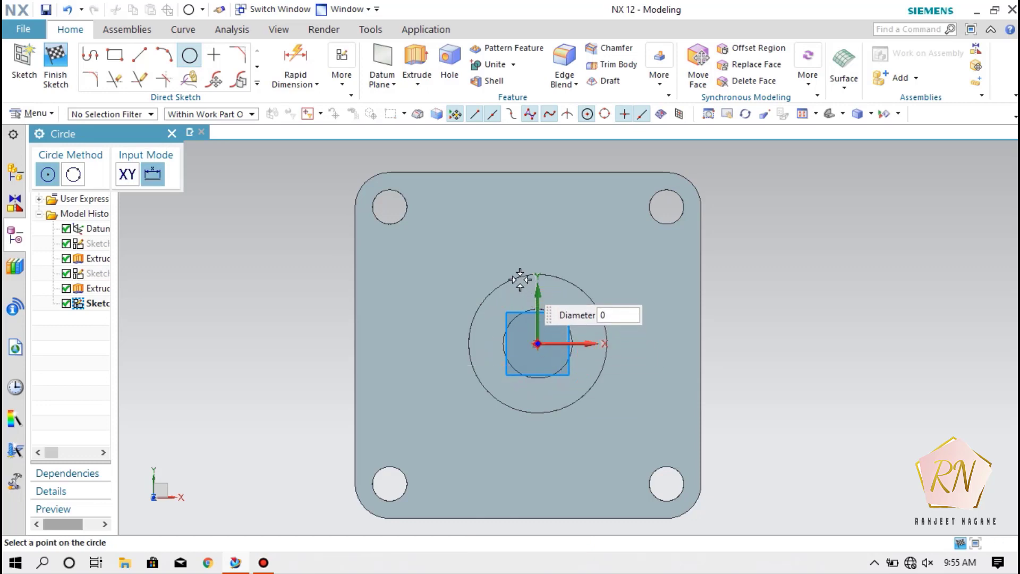
{"action": "left_click", "coordinate": [521, 277]}
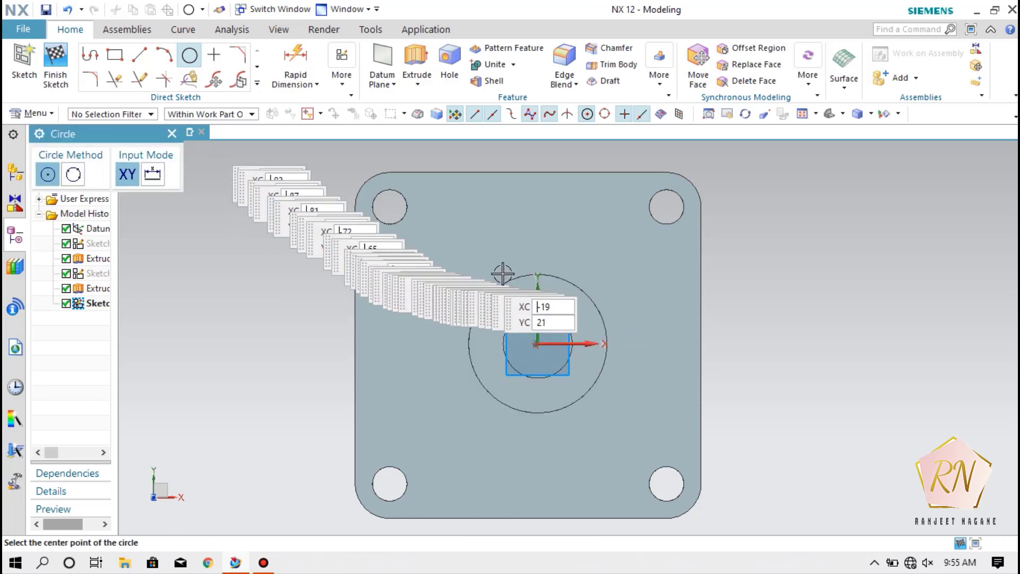
{"action": "key", "text": "Escape"}
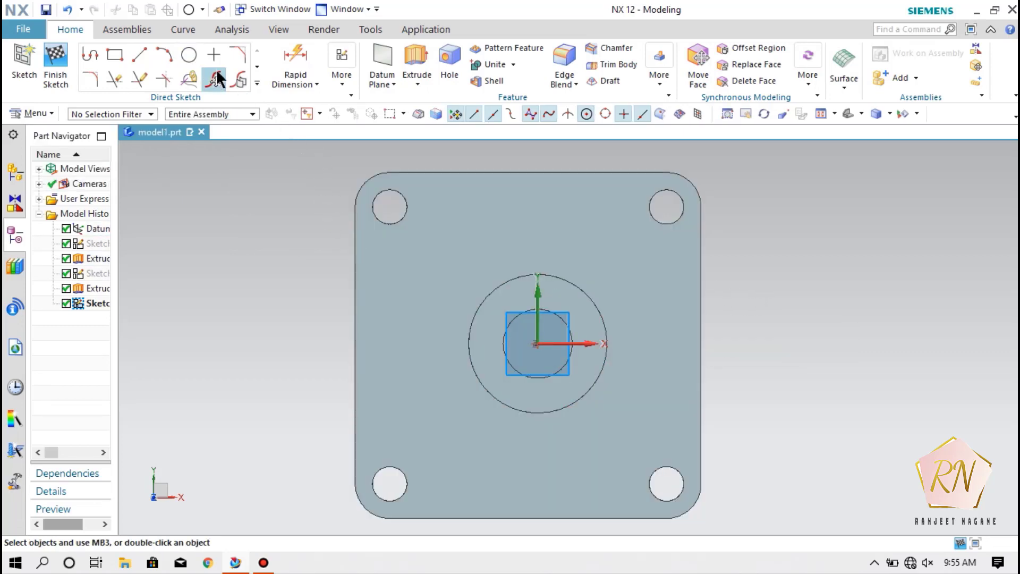
Step: Draw a 40 mm circle centred on the sketch origin, coinciding with the column's outer edge
{"action": "left_click", "coordinate": [189, 54]}
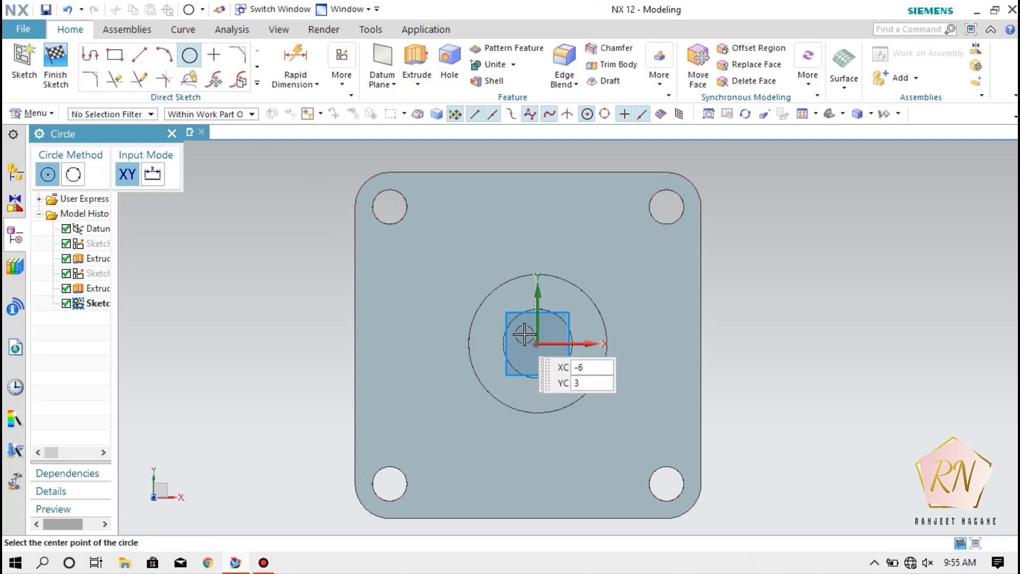
{"action": "left_click", "coordinate": [536, 345]}
{"action": "type", "text": "40"}
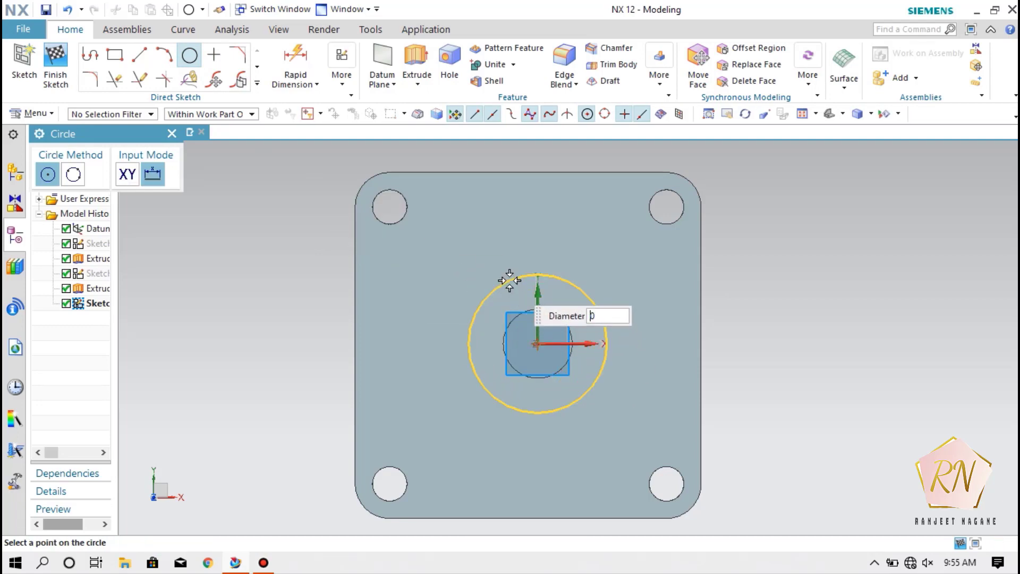
{"action": "left_click", "coordinate": [511, 281]}
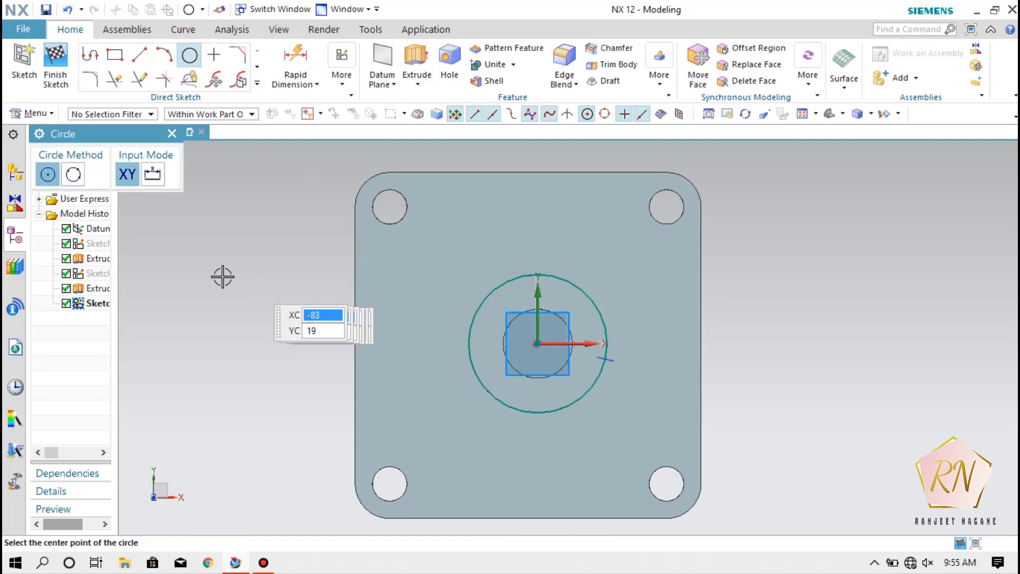
{"action": "key", "text": "Escape"}
Step: Draw a 20 mm circle centred on the sketch origin, coinciding with the column's bore edge
{"action": "scroll", "coordinate": [588, 357], "scroll_direction": "up", "scroll_amount": 2}
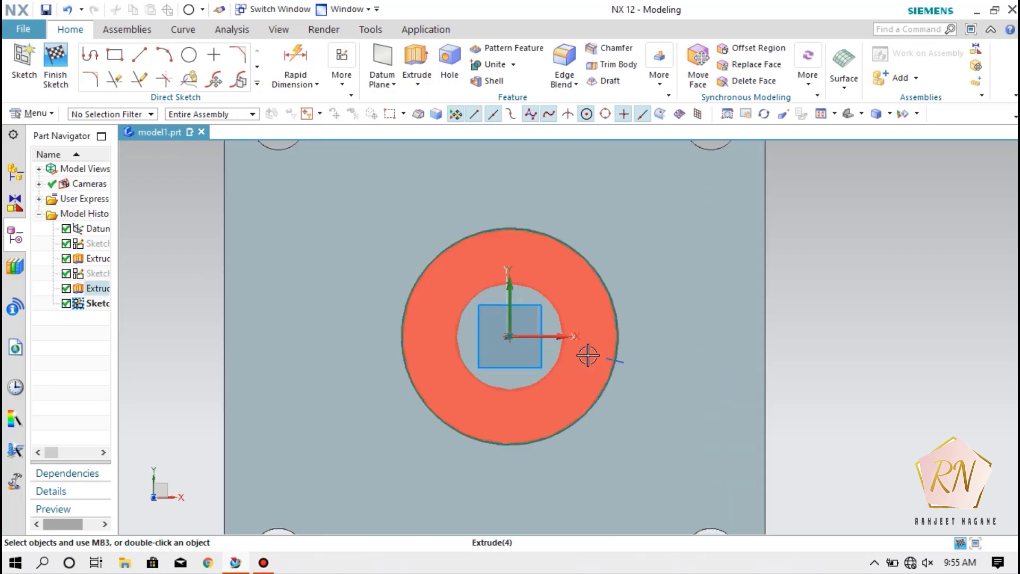
{"action": "scroll", "coordinate": [588, 355], "scroll_direction": "down", "scroll_amount": 1}
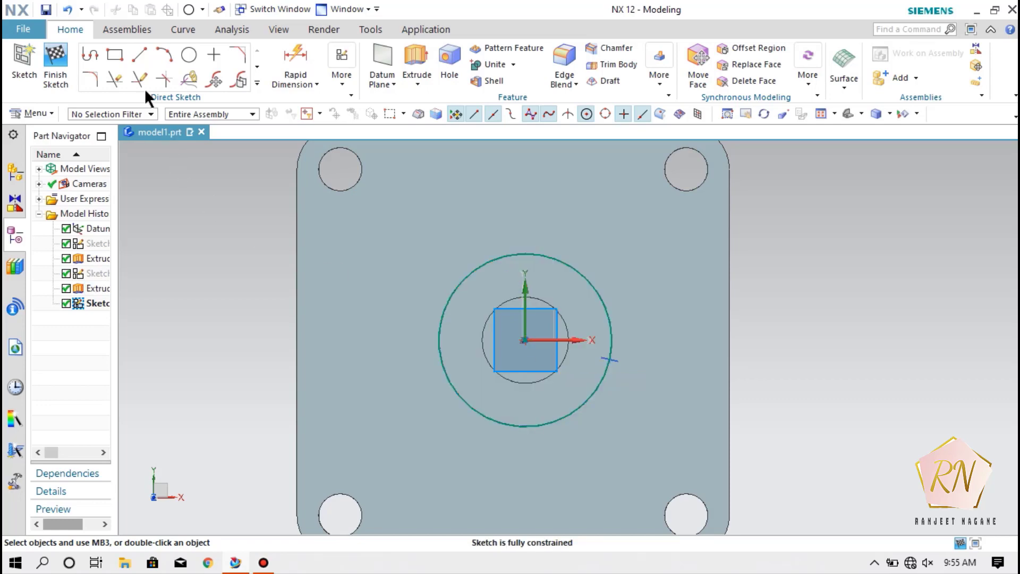
{"action": "left_click", "coordinate": [189, 55]}
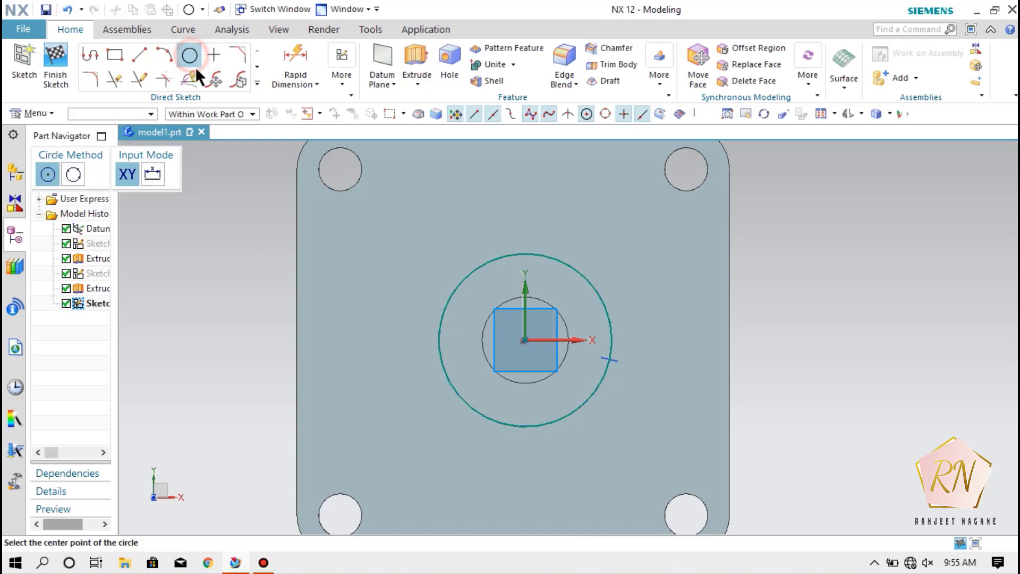
{"action": "left_click", "coordinate": [524, 341]}
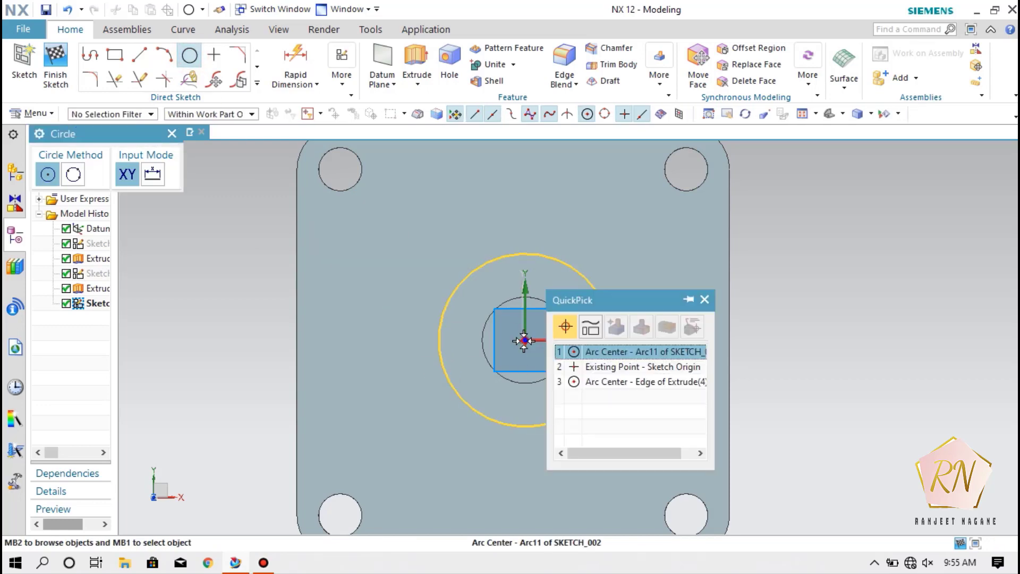
{"action": "left_click", "coordinate": [592, 351]}
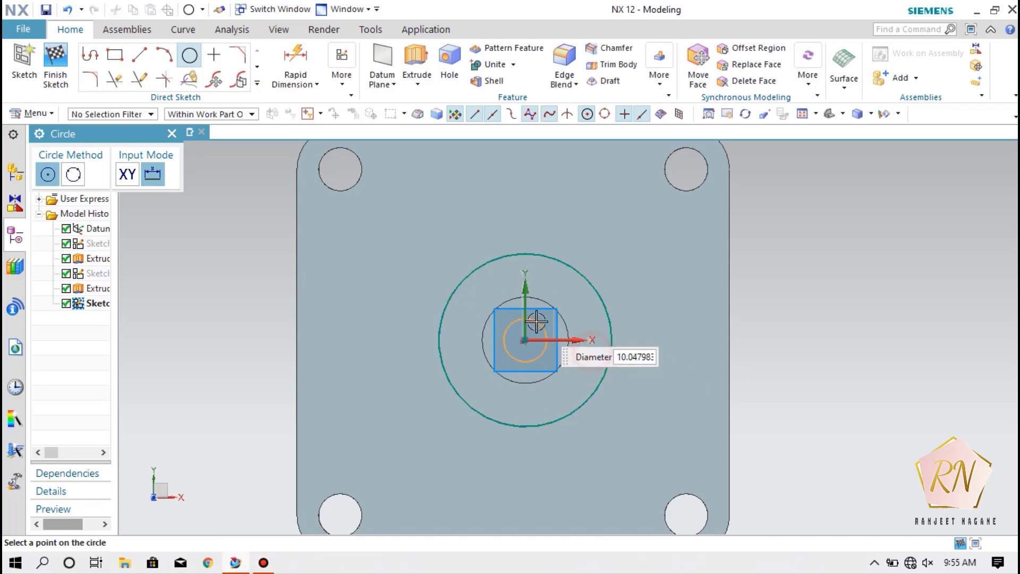
{"action": "left_click", "coordinate": [511, 299]}
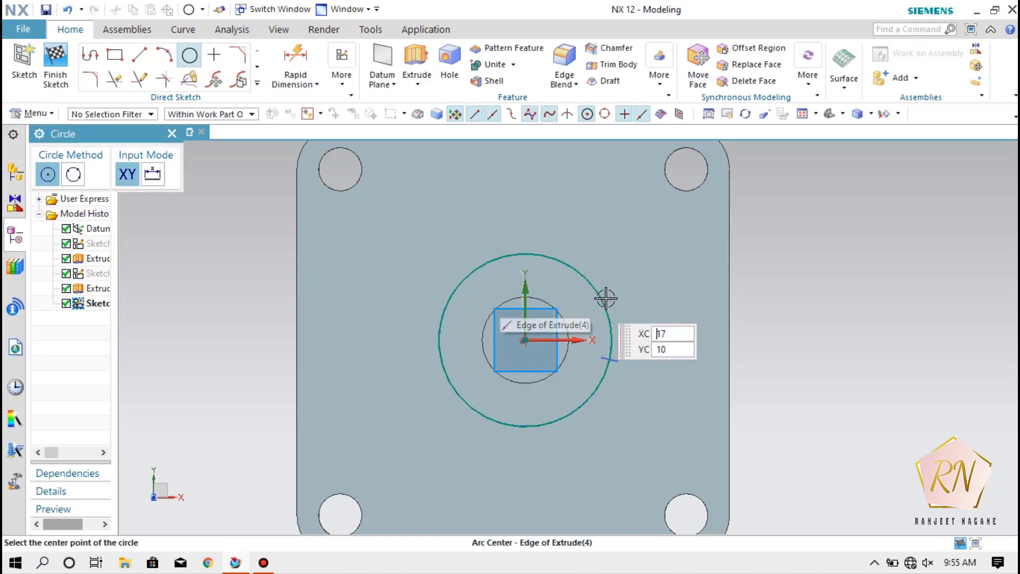
{"action": "left_click", "coordinate": [524, 340]}
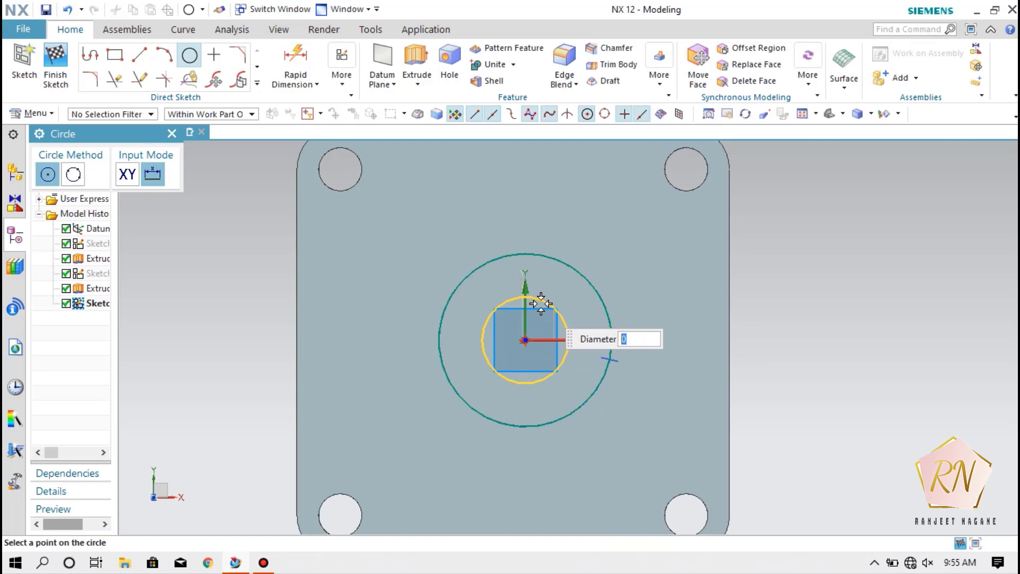
{"action": "left_click", "coordinate": [546, 300]}
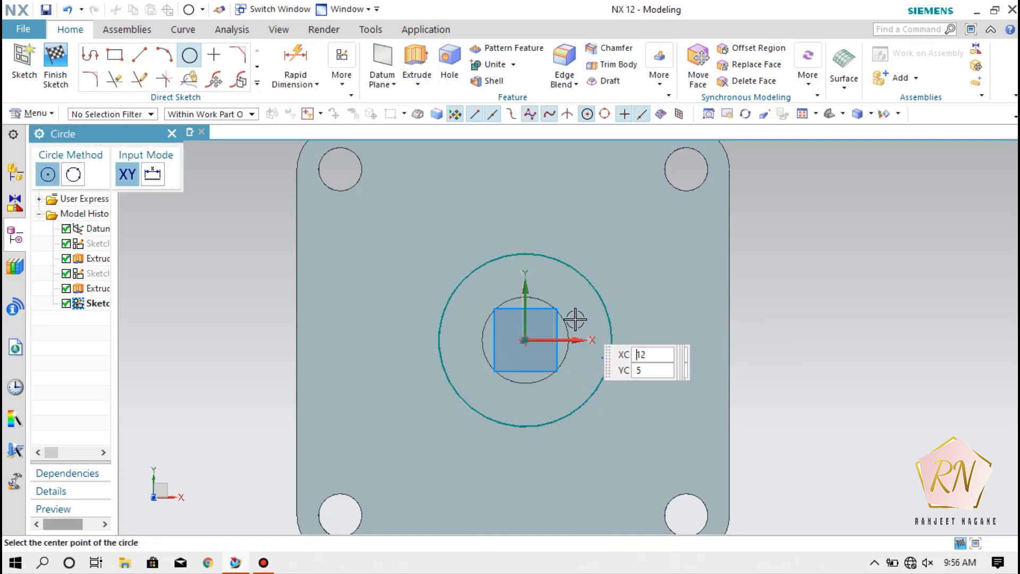
{"action": "left_click", "coordinate": [524, 339]}
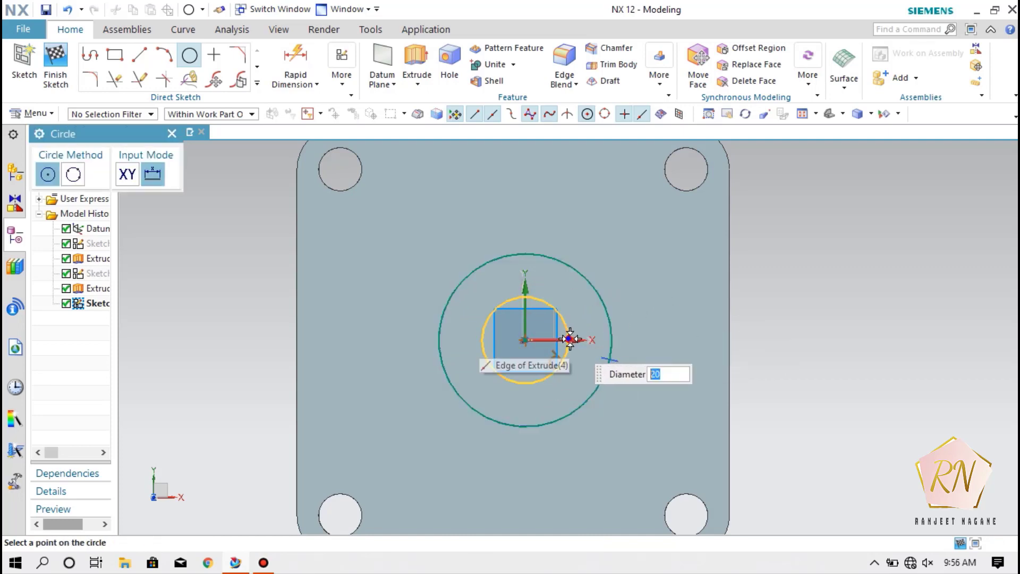
{"action": "left_click", "coordinate": [568, 340]}
{"action": "left_click", "coordinate": [567, 339]}
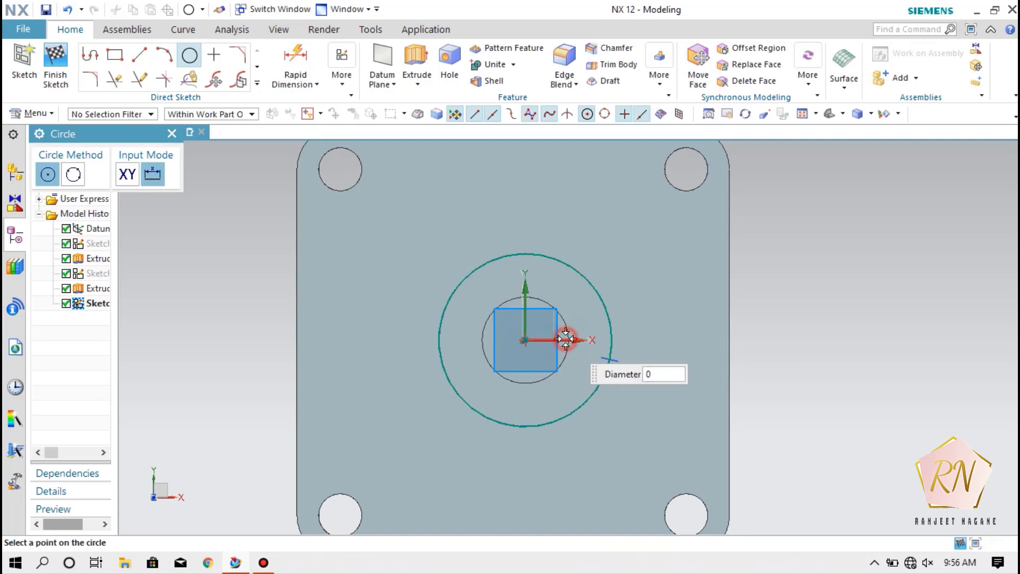
{"action": "left_click", "coordinate": [570, 340]}
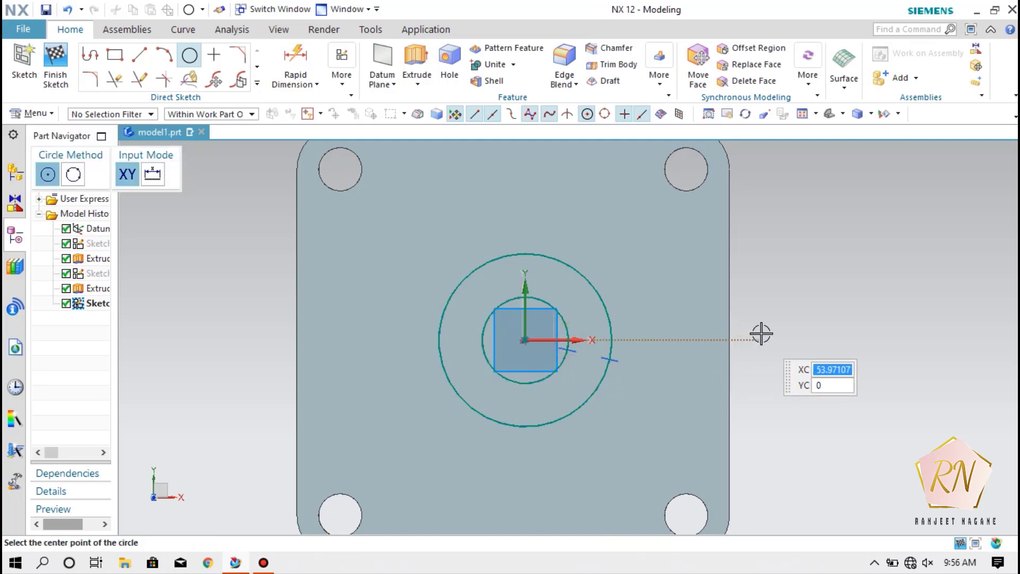
{"action": "key", "text": "Escape"}
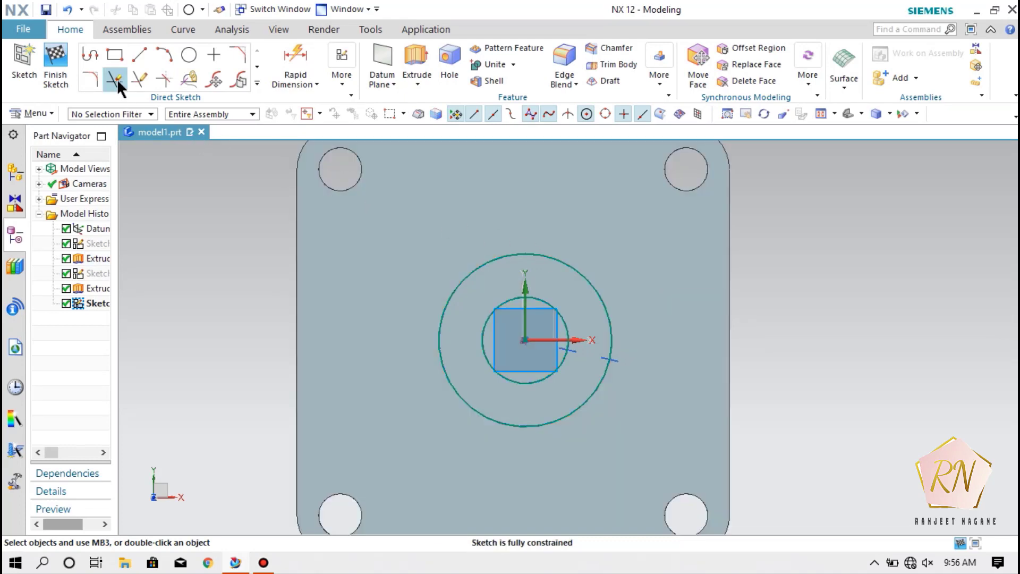
Step: Draw a three-sided tab profile above the outer circle: 10 mm up from the circle, 15 mm in +X, and 10 mm back down
{"action": "left_click", "coordinate": [90, 54]}
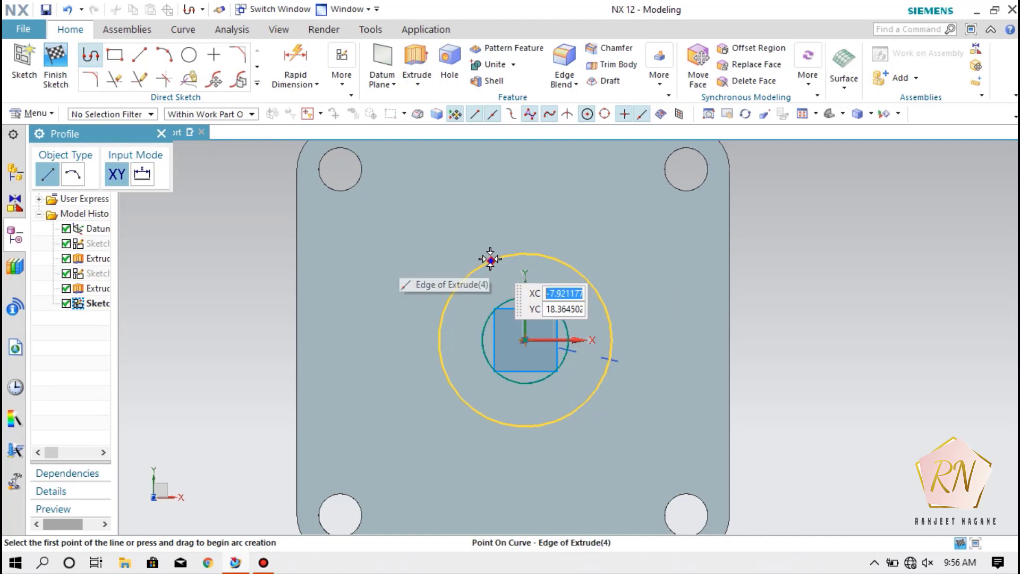
{"action": "left_click", "coordinate": [490, 260]}
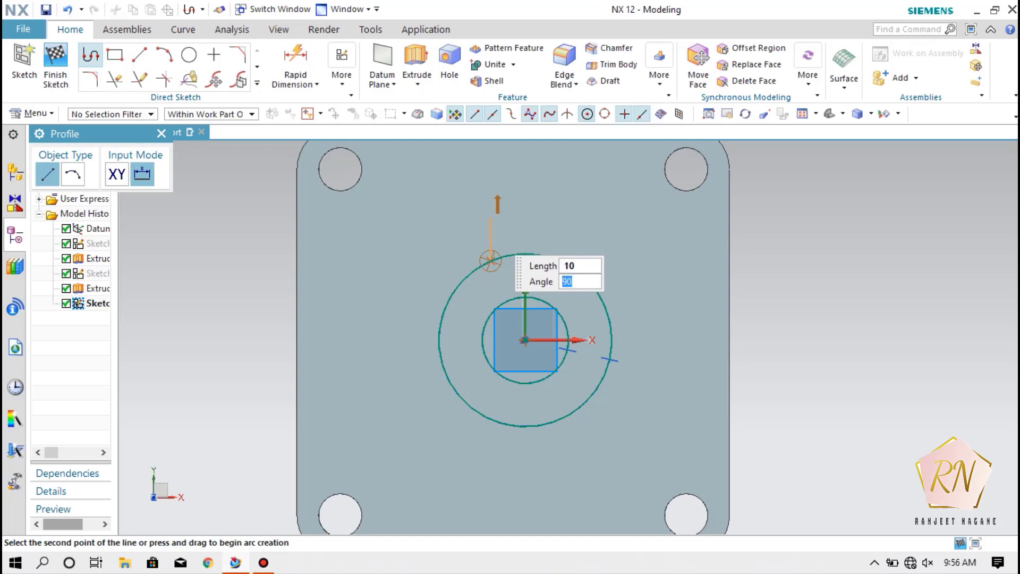
{"action": "left_click", "coordinate": [490, 211]}
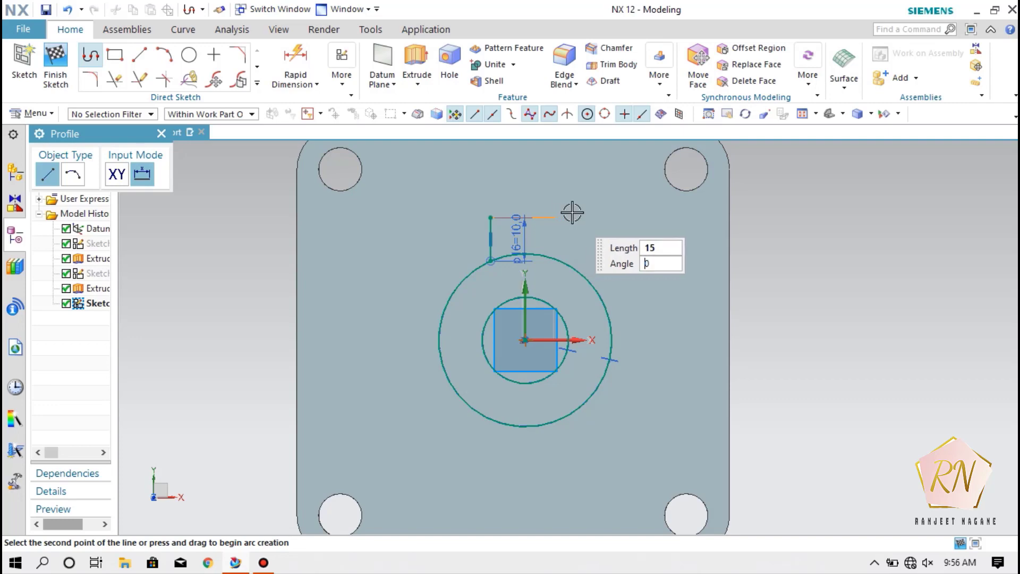
{"action": "key", "text": "Return"}
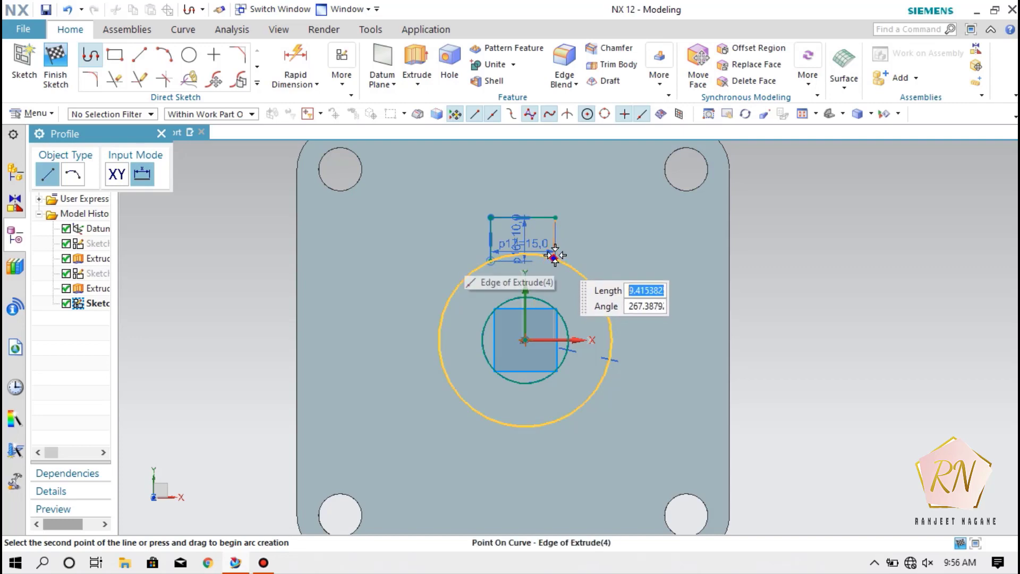
{"action": "scroll", "coordinate": [554, 256], "scroll_direction": "up", "scroll_amount": 3}
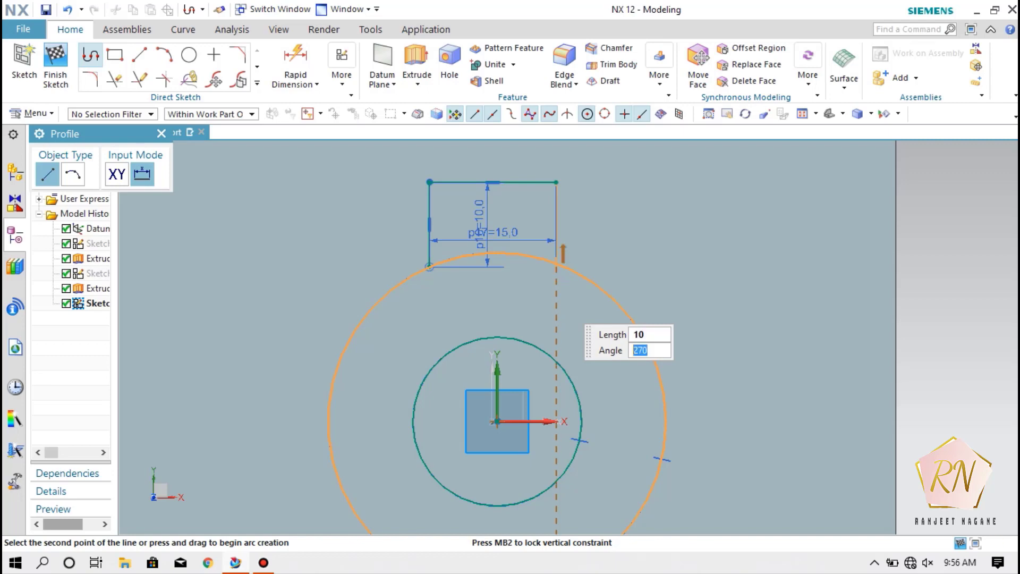
{"action": "left_click", "coordinate": [559, 303]}
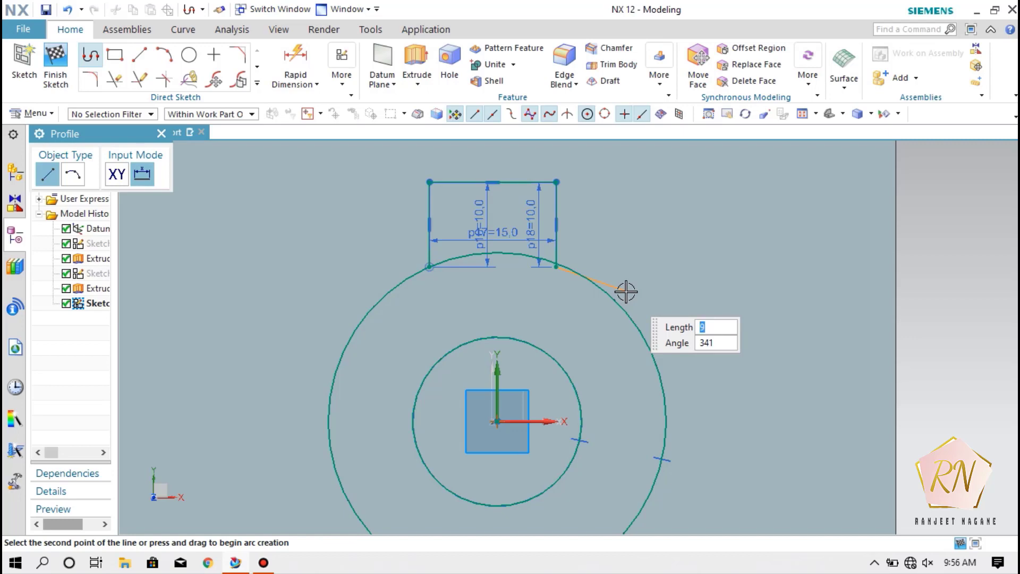
{"action": "key", "text": "Escape"}
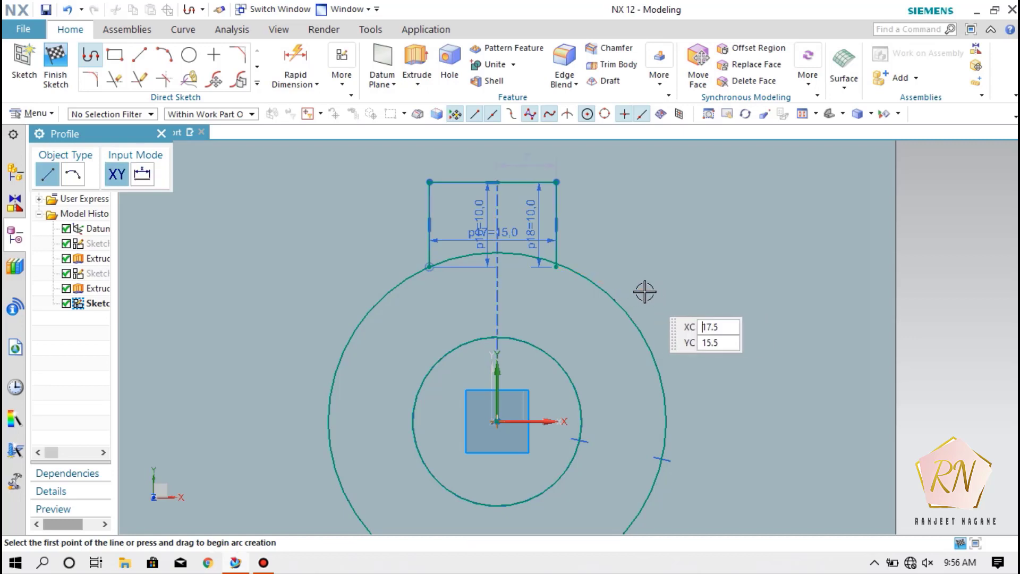
Step: Draw a three-sided tab profile on the outer circle's +X side: 10 mm outward, 15 mm down, and back horizontally to the circle
{"action": "scroll", "coordinate": [619, 270], "scroll_direction": "down", "scroll_amount": 2}
{"action": "scroll", "coordinate": [619, 270], "scroll_direction": "down", "scroll_amount": 1}
{"action": "scroll", "coordinate": [640, 312], "scroll_direction": "up", "scroll_amount": 1}
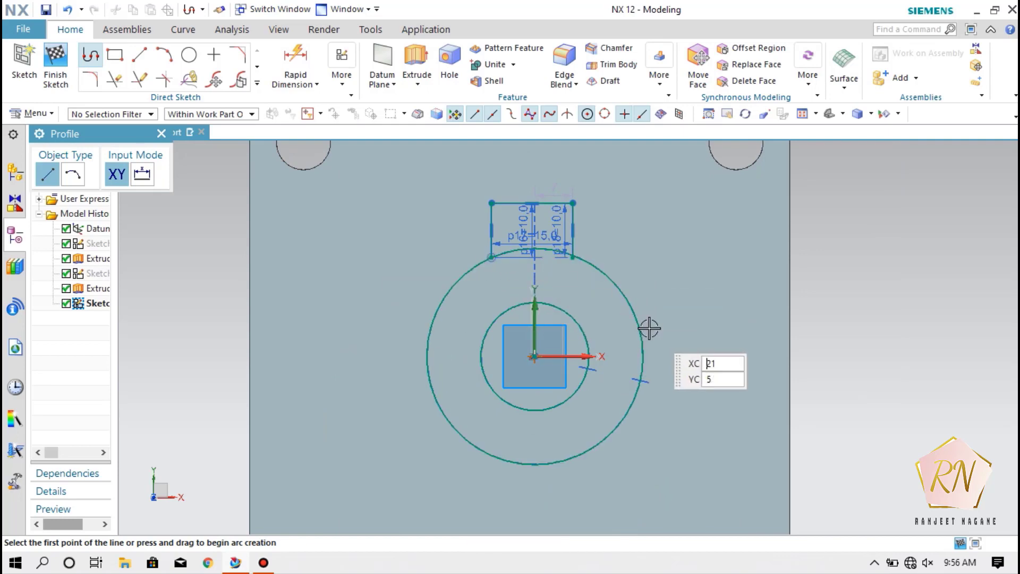
{"action": "left_click", "coordinate": [632, 306]}
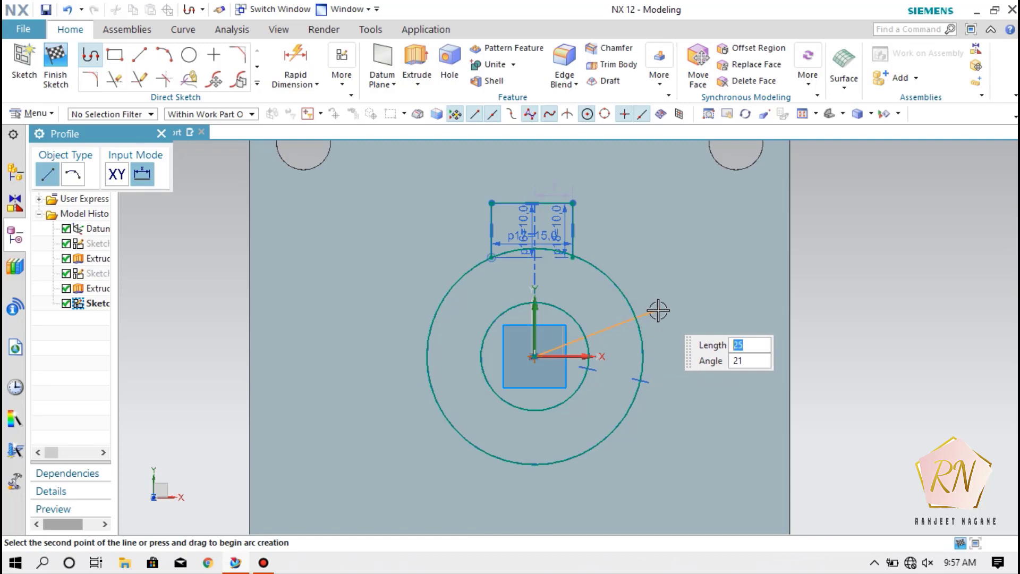
{"action": "key", "text": "Escape"}
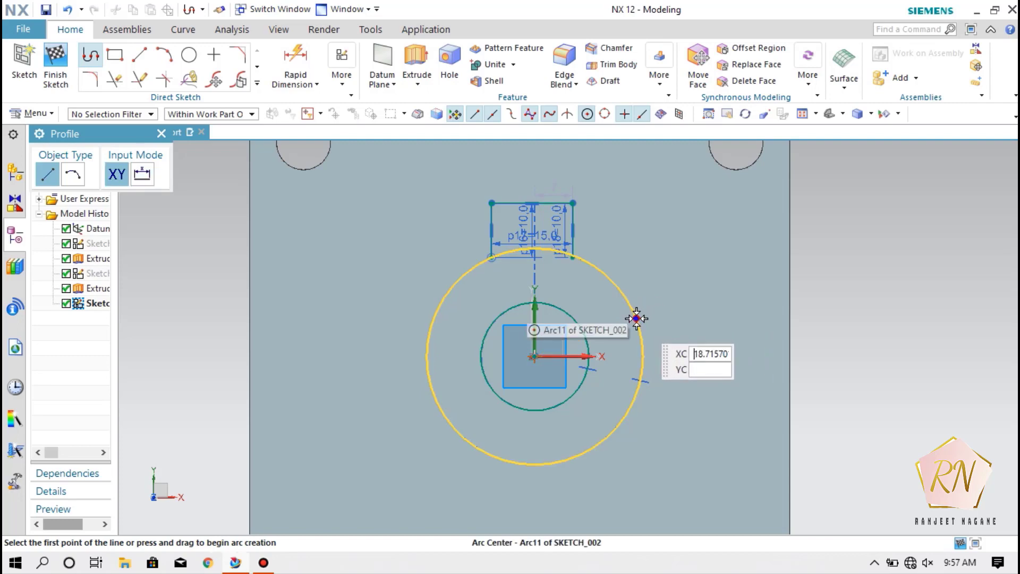
{"action": "left_click", "coordinate": [635, 315]}
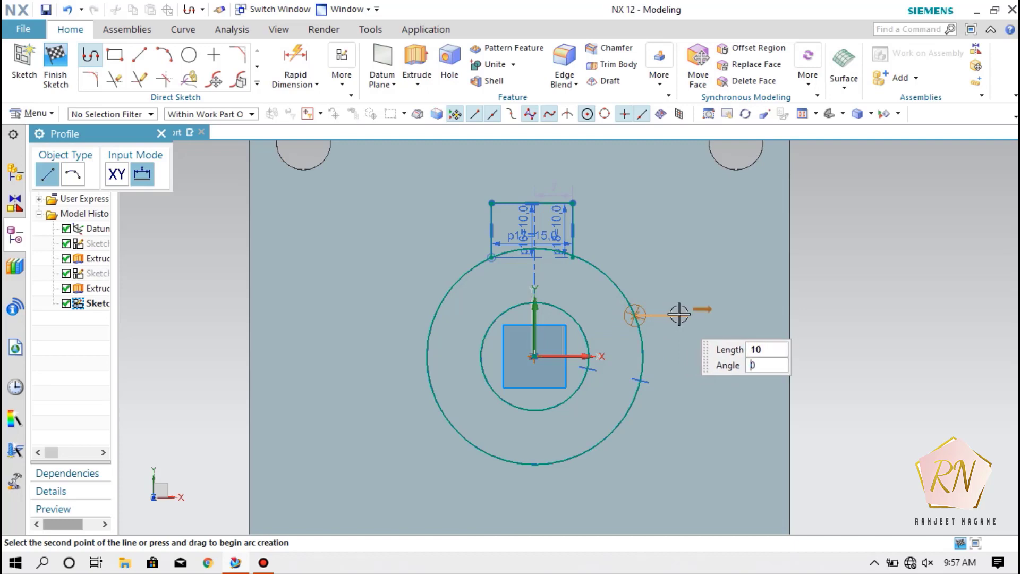
{"action": "key", "text": "Return"}
{"action": "type", "text": "16"}
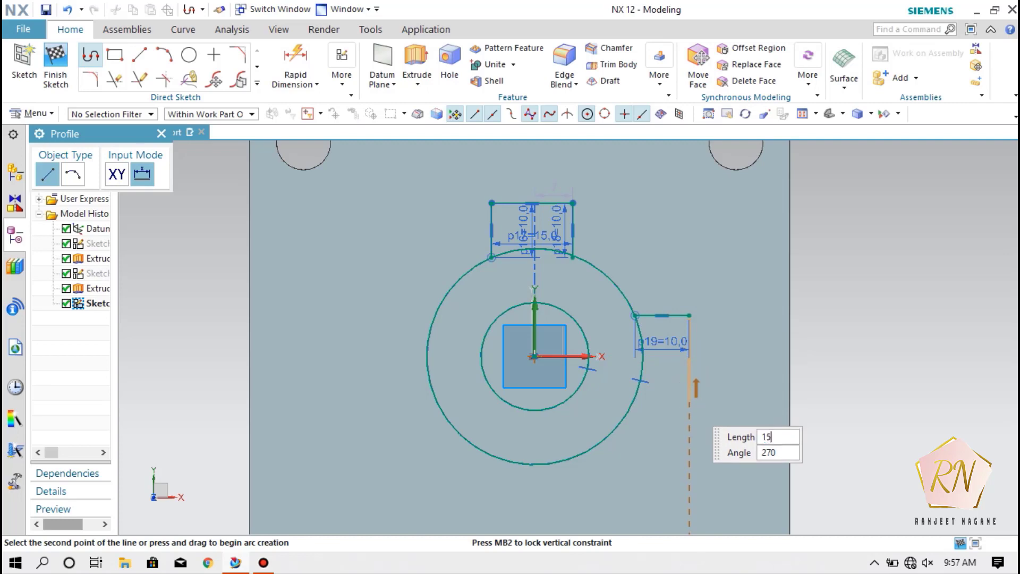
{"action": "key", "text": "Return"}
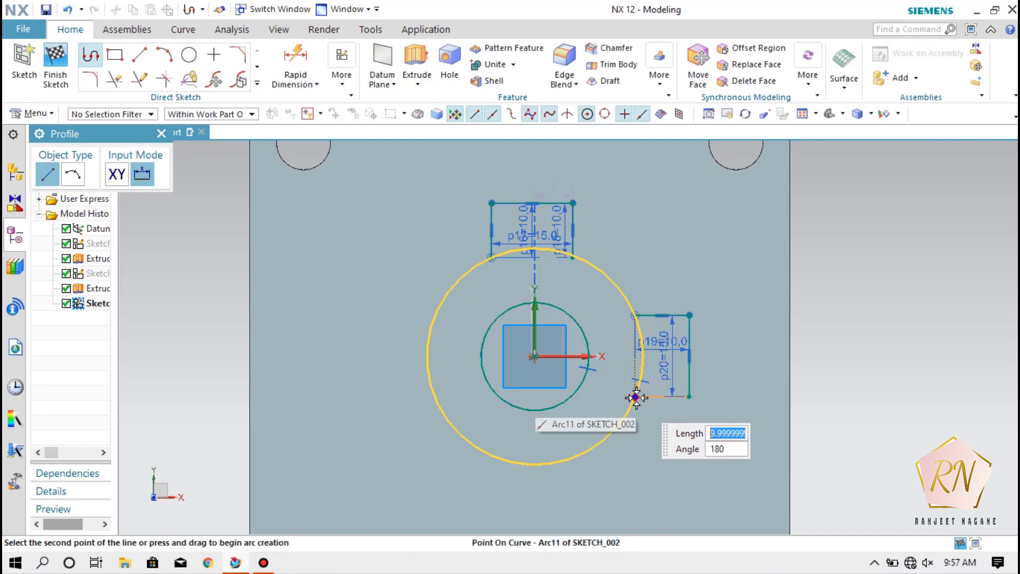
{"action": "left_click", "coordinate": [636, 397]}
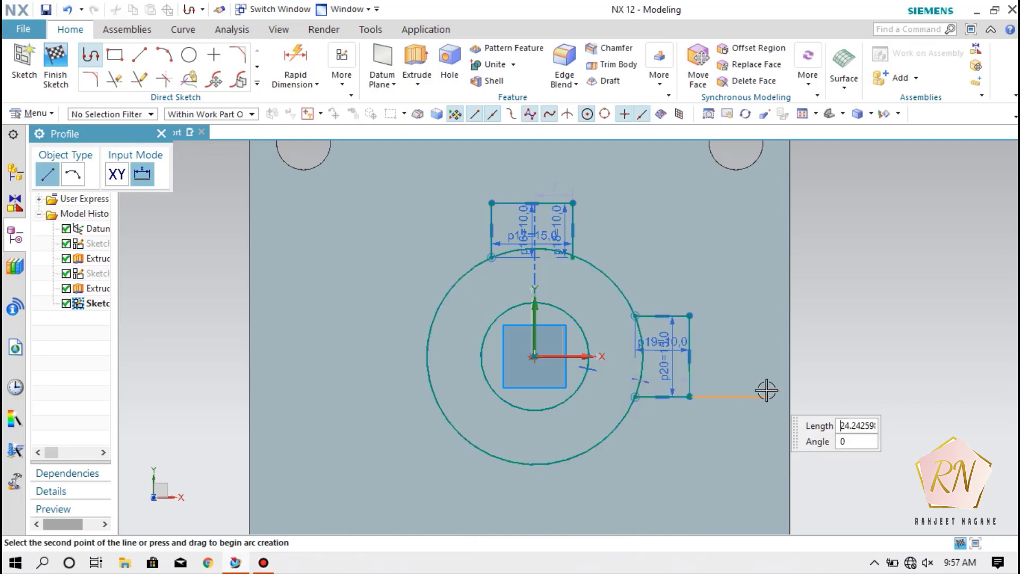
Step: Trim the upper tab's line end that overshoots into the 40 mm circle and the circle's arcs inside both tabs
{"action": "key", "text": "Escape"}
{"action": "scroll", "coordinate": [558, 251], "scroll_direction": "up", "scroll_amount": 6}
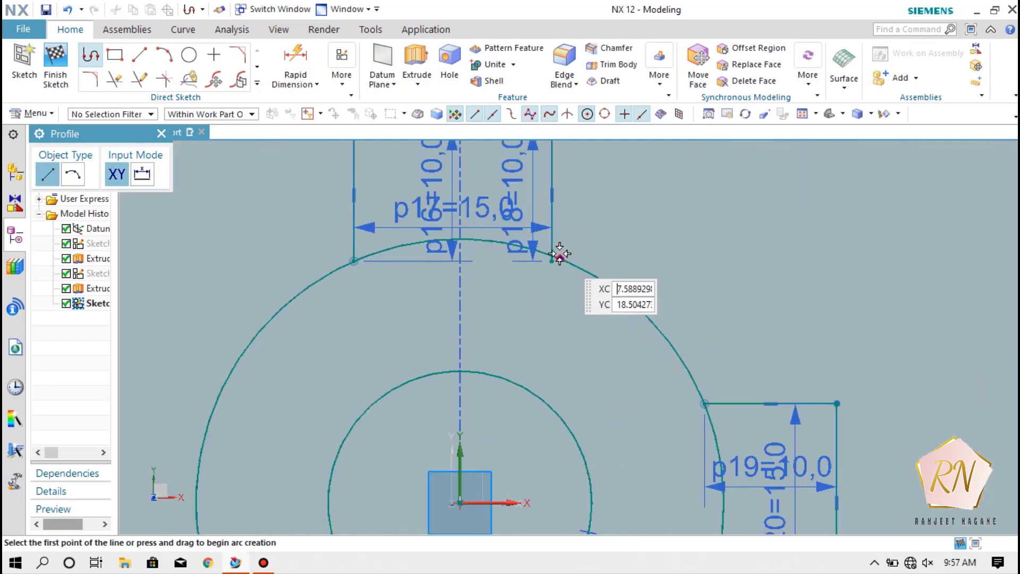
{"action": "left_click", "coordinate": [121, 77]}
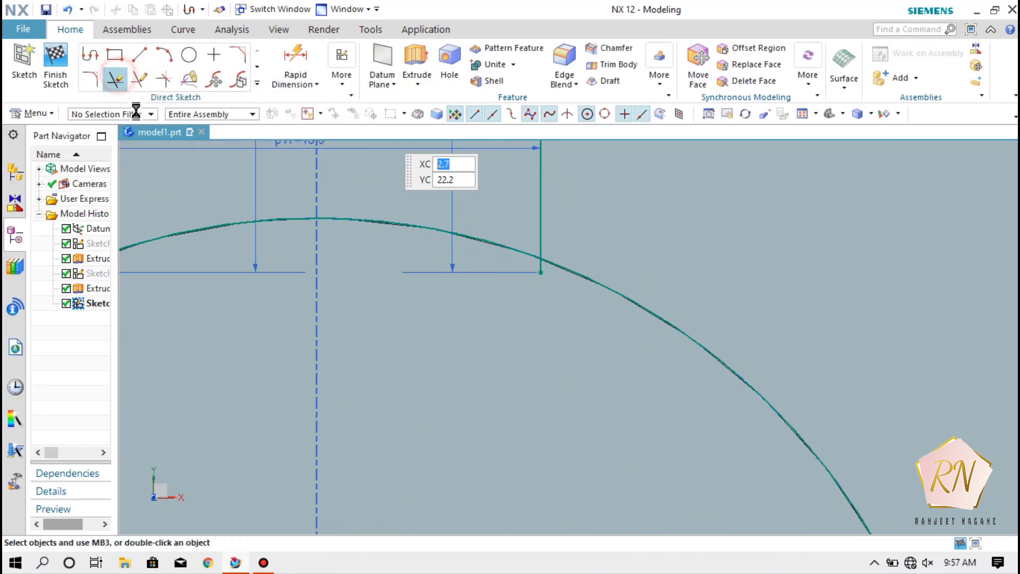
{"action": "left_click", "coordinate": [538, 266]}
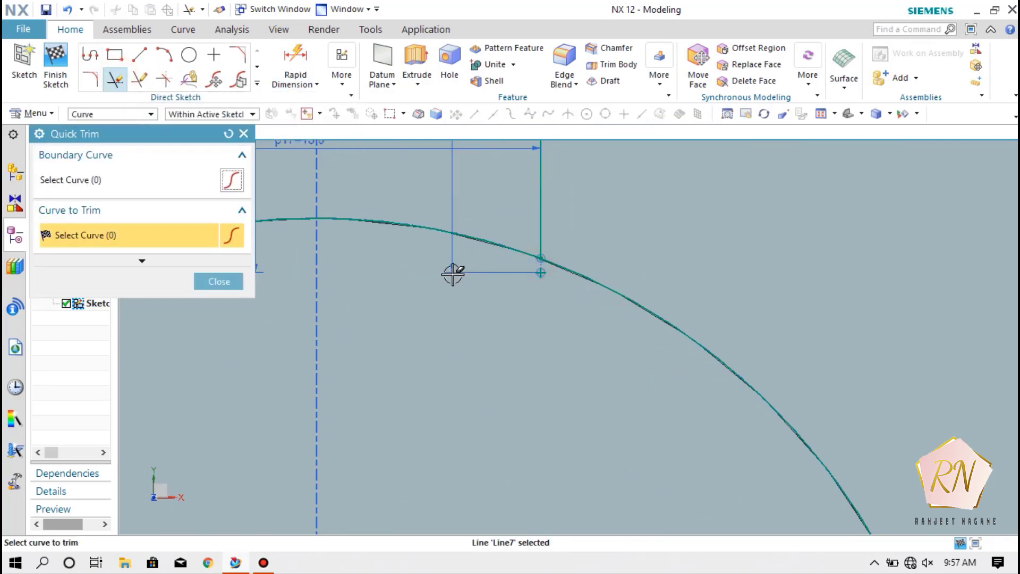
{"action": "left_click", "coordinate": [392, 224]}
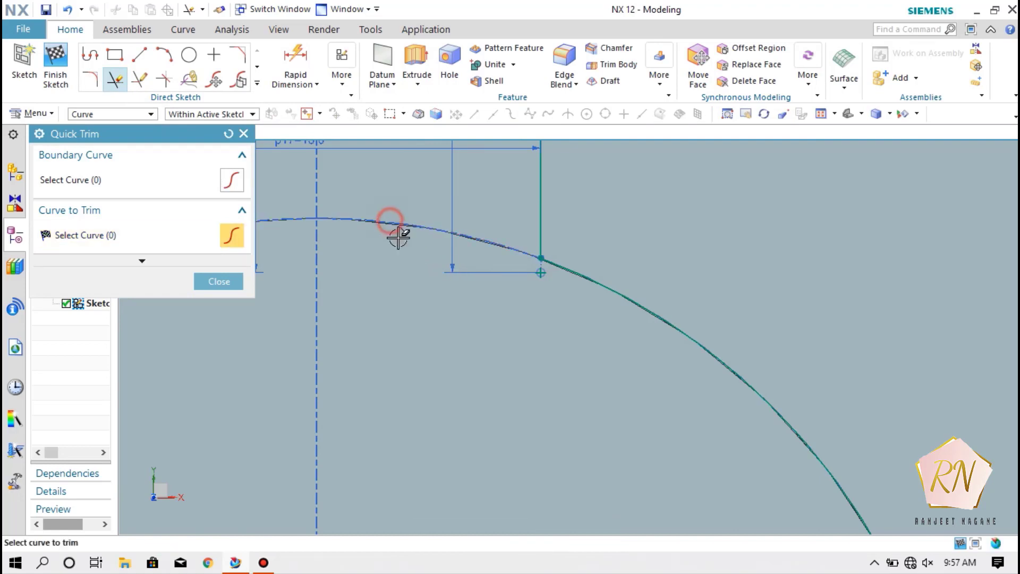
{"action": "scroll", "coordinate": [456, 296], "scroll_direction": "down", "scroll_amount": 4}
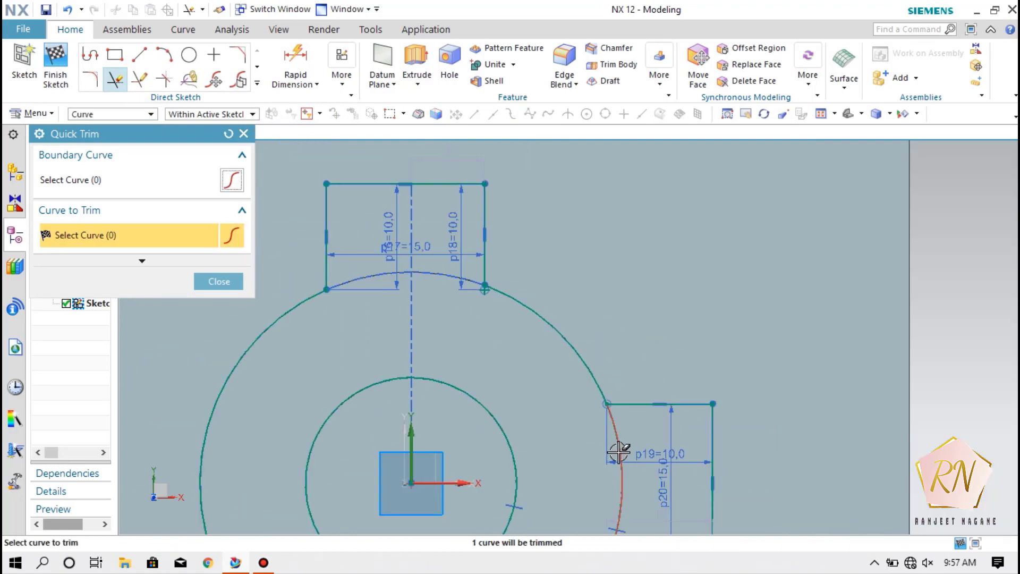
{"action": "left_click", "coordinate": [618, 452]}
{"action": "scroll", "coordinate": [505, 390], "scroll_direction": "down", "scroll_amount": 4}
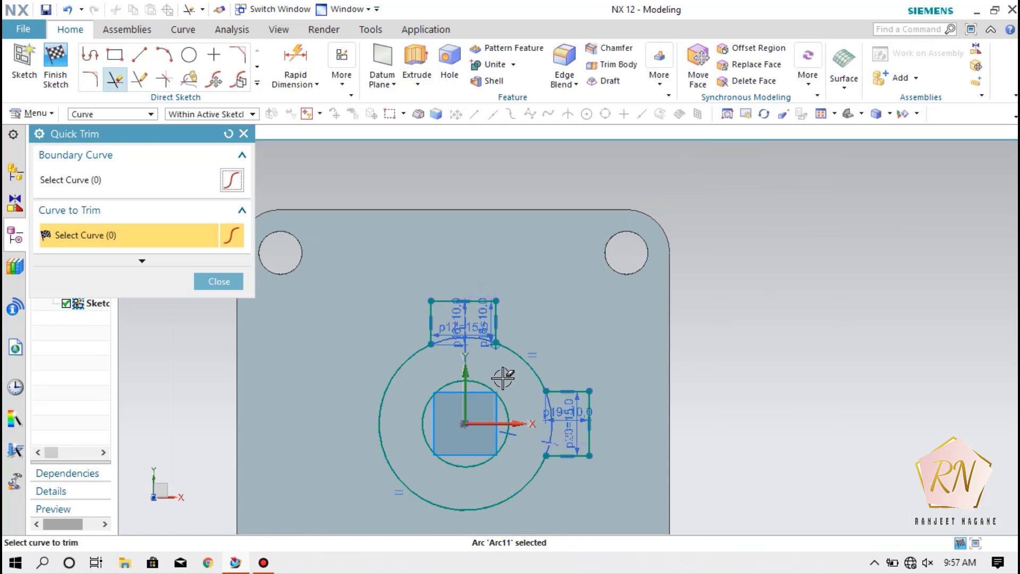
{"action": "scroll", "coordinate": [502, 378], "scroll_direction": "up", "scroll_amount": 4}
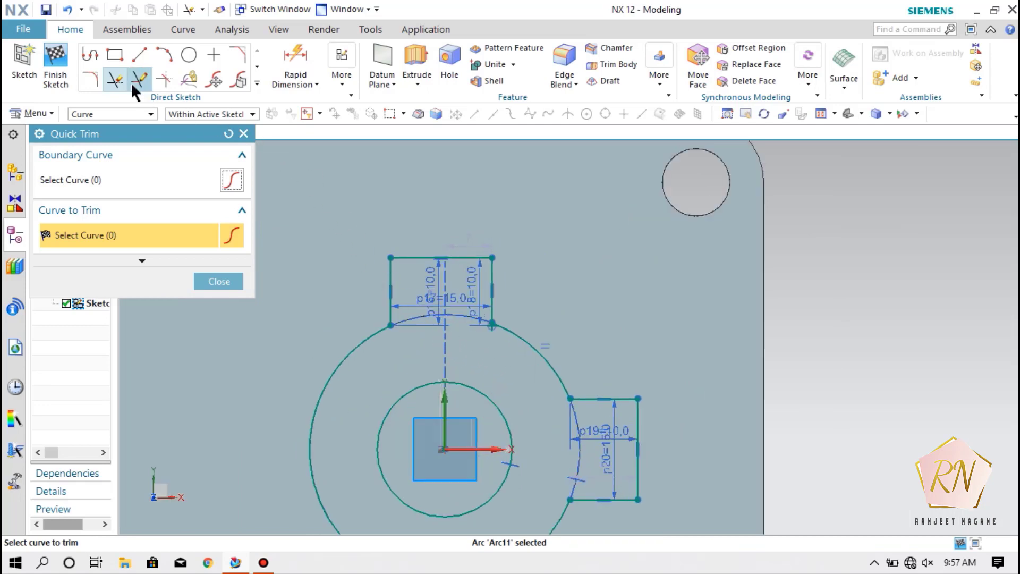
Step: Draw an upright two-point rectangle about 3.5 mm wide inside the tab on the +X side, and finish the sketch
{"action": "left_click", "coordinate": [115, 55]}
{"action": "scroll", "coordinate": [619, 455], "scroll_direction": "up", "scroll_amount": 2}
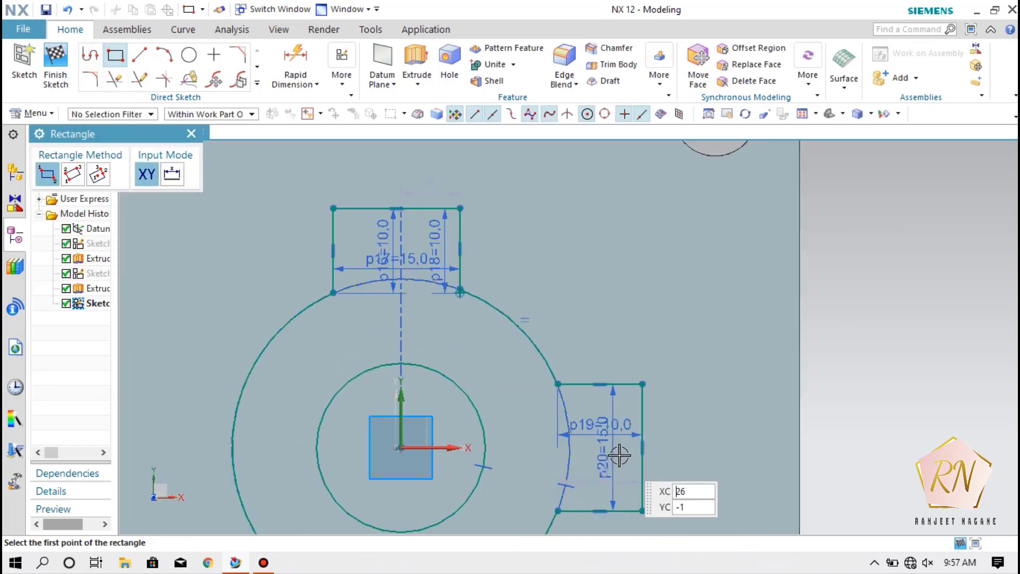
{"action": "scroll", "coordinate": [619, 455], "scroll_direction": "up", "scroll_amount": 3}
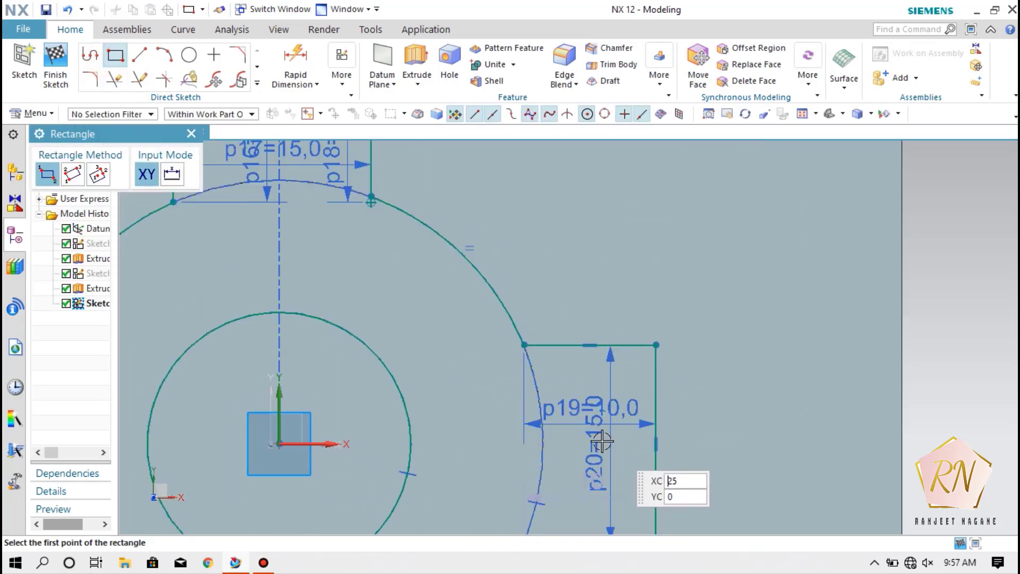
{"action": "left_click", "coordinate": [566, 384]}
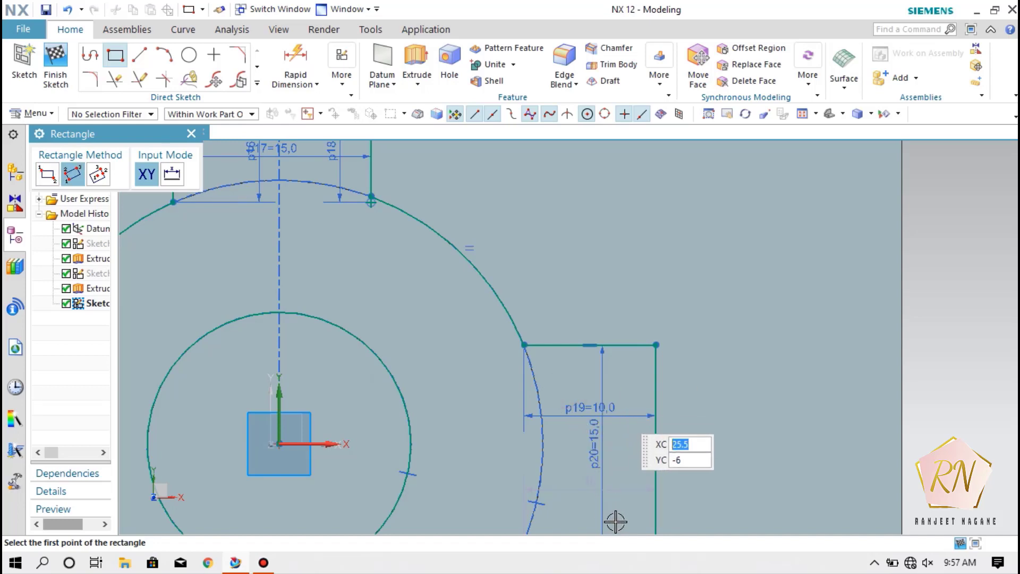
{"action": "scroll", "coordinate": [616, 522], "scroll_direction": "down", "scroll_amount": 3}
{"action": "scroll", "coordinate": [610, 506], "scroll_direction": "up", "scroll_amount": 5}
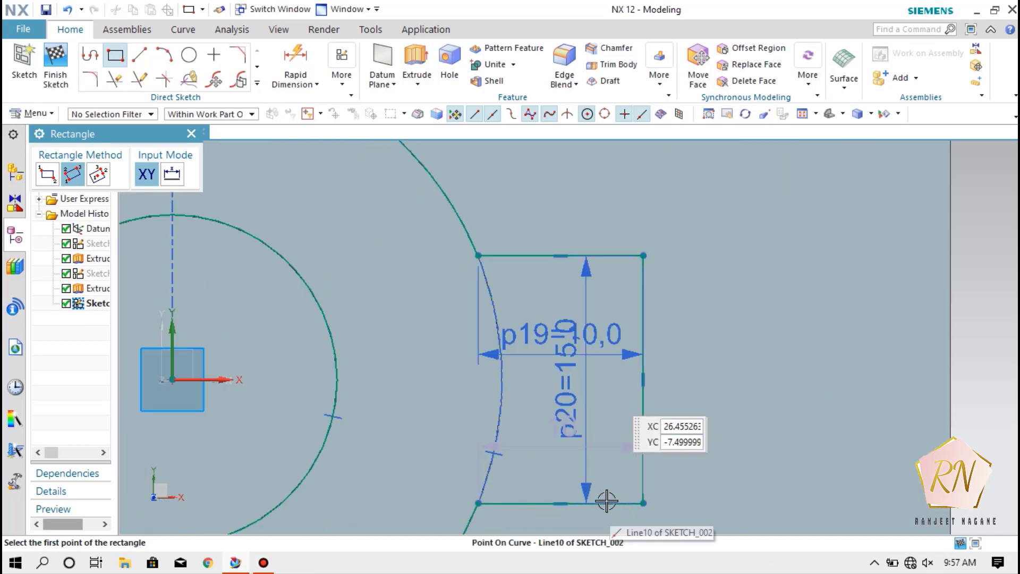
{"action": "left_click", "coordinate": [527, 292]}
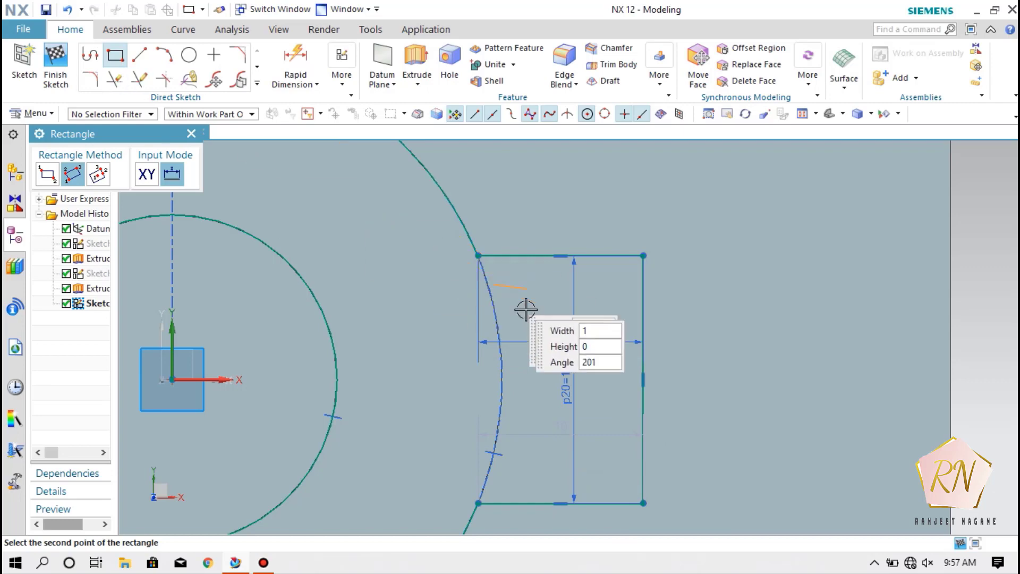
{"action": "key", "text": "Escape"}
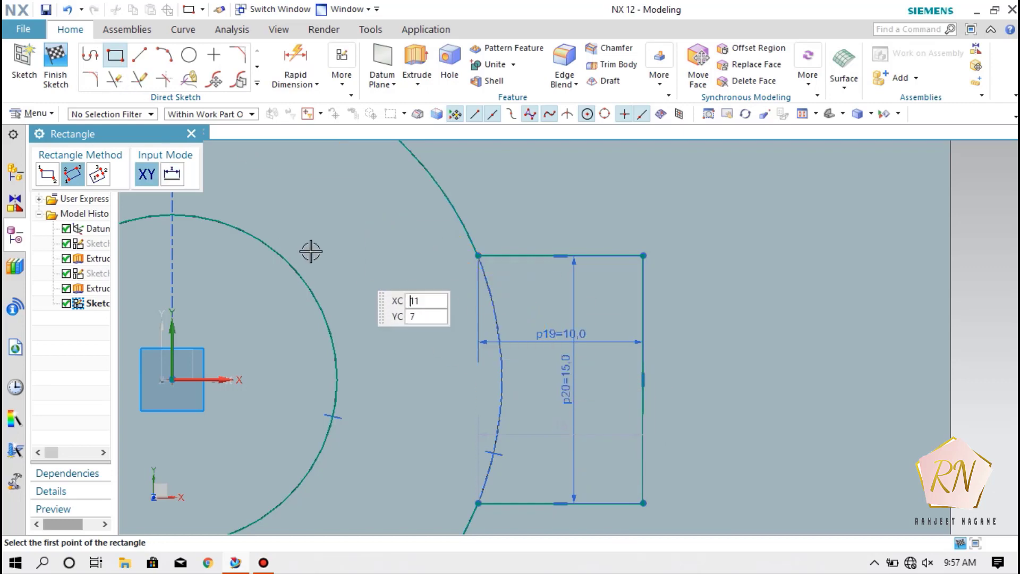
{"action": "left_click", "coordinate": [48, 174]}
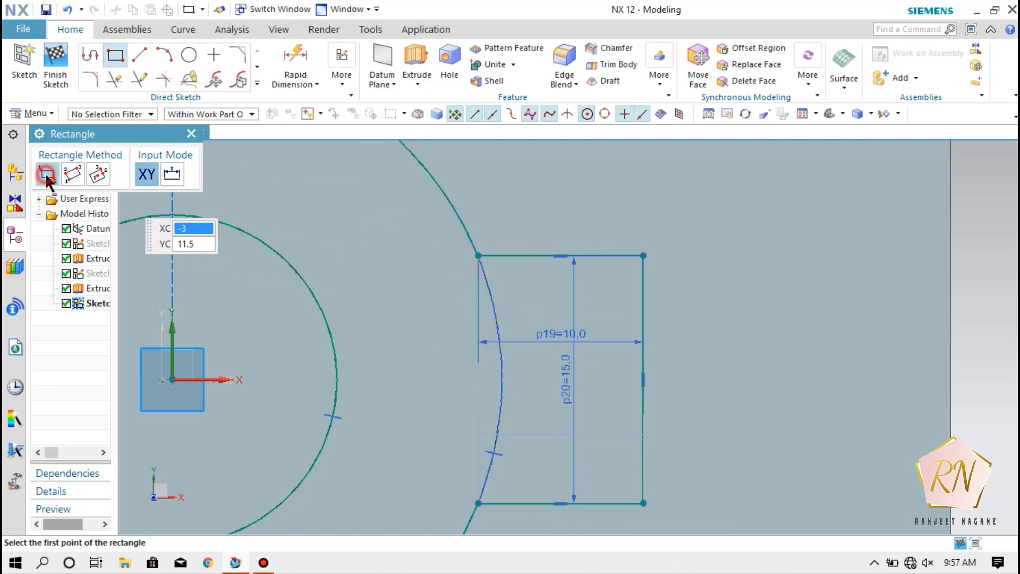
{"action": "left_click", "coordinate": [527, 281]}
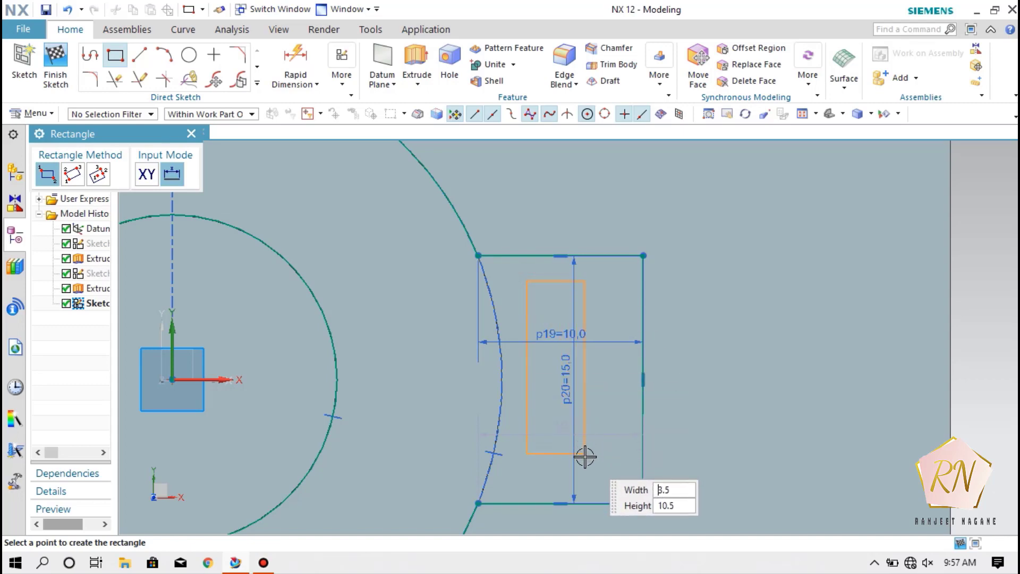
{"action": "left_click", "coordinate": [583, 478]}
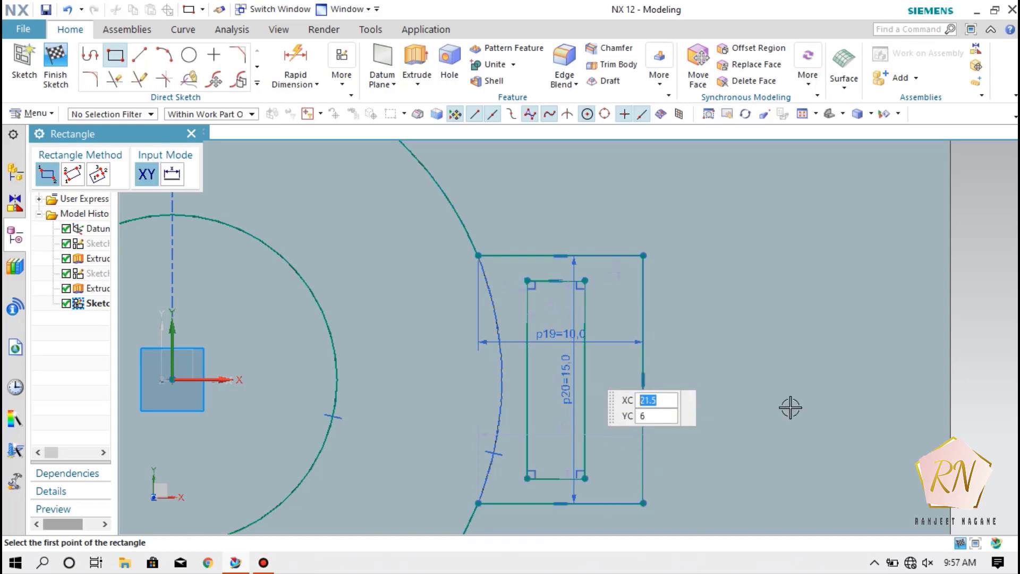
{"action": "key", "text": "Escape"}
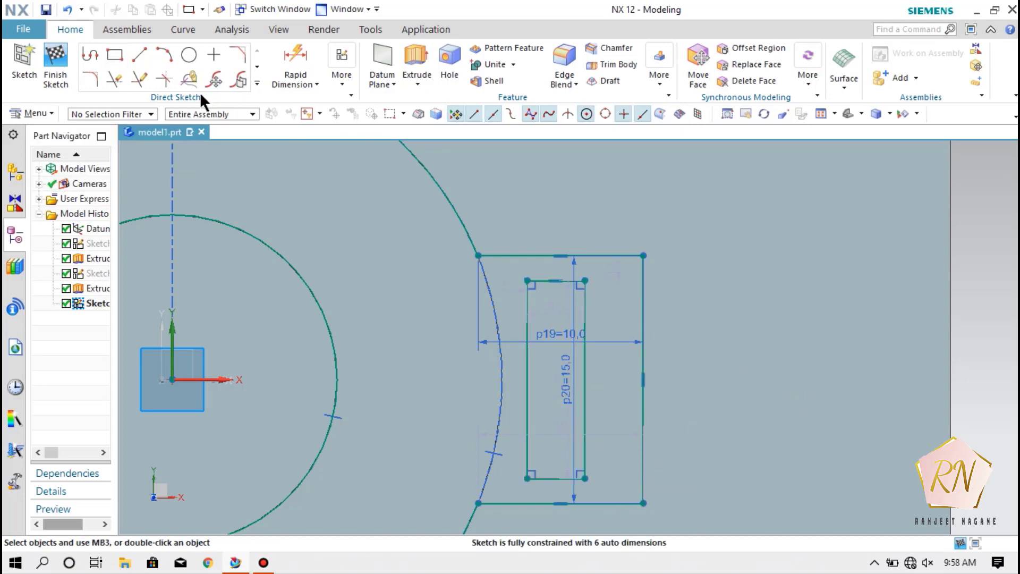
{"action": "left_click", "coordinate": [63, 55]}
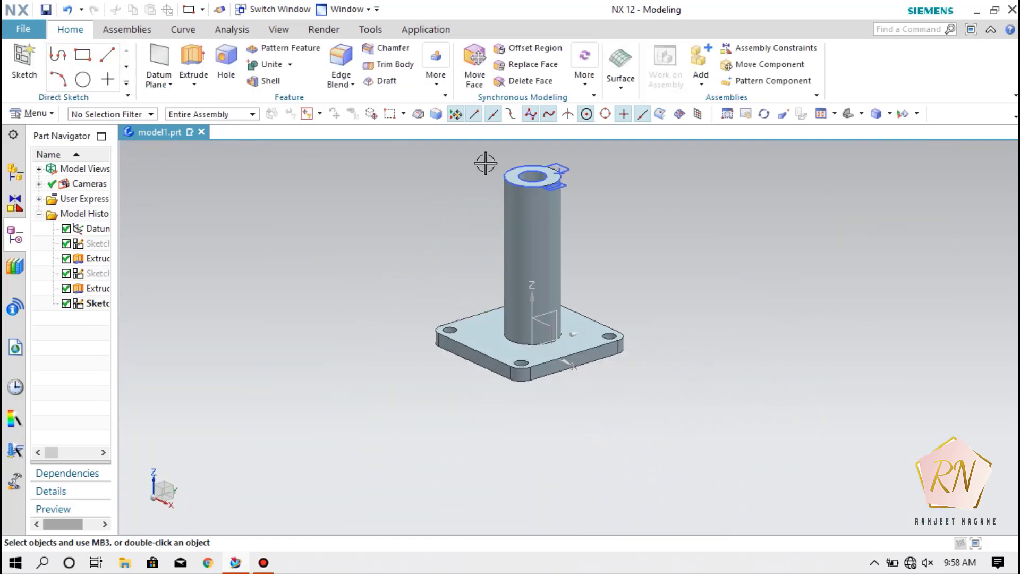
Step: Extrude the tabbed ring sketch 82 mm downward from the column's top with the inferred Boolean, cutting into the column
{"action": "left_click", "coordinate": [205, 55]}
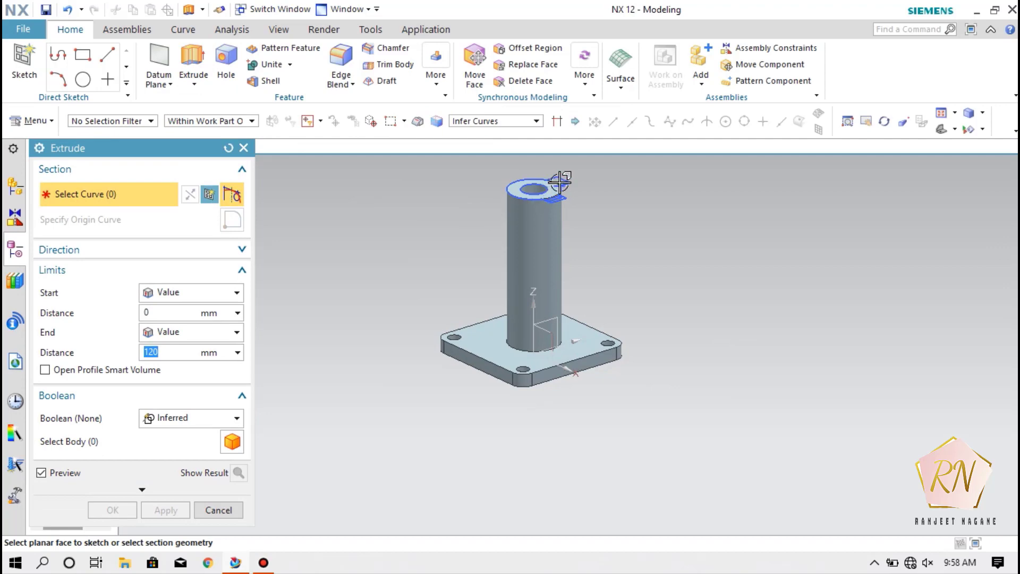
{"action": "left_click", "coordinate": [561, 180]}
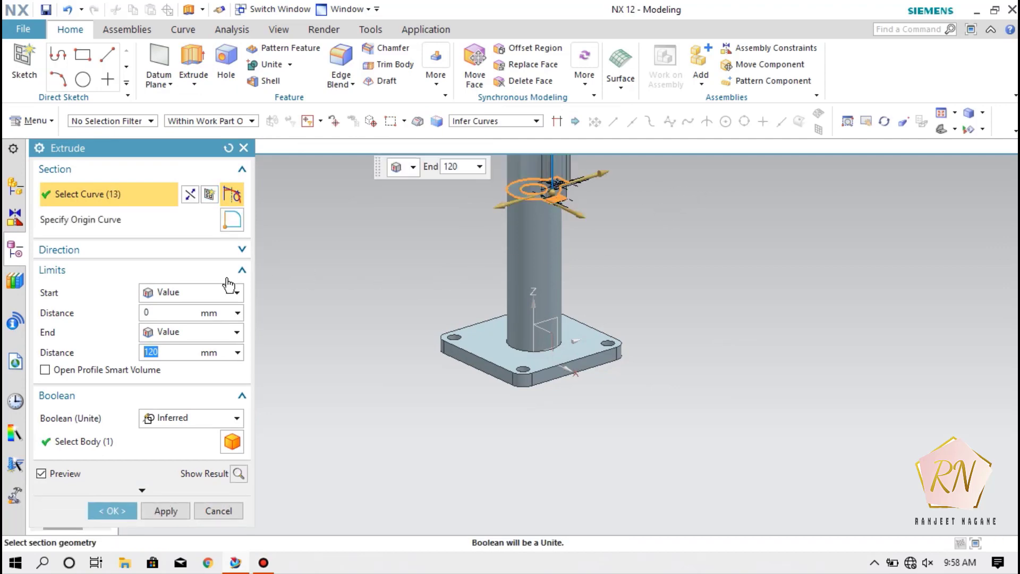
{"action": "left_click", "coordinate": [189, 195]}
{"action": "scroll", "coordinate": [412, 285], "scroll_direction": "down", "scroll_amount": 3}
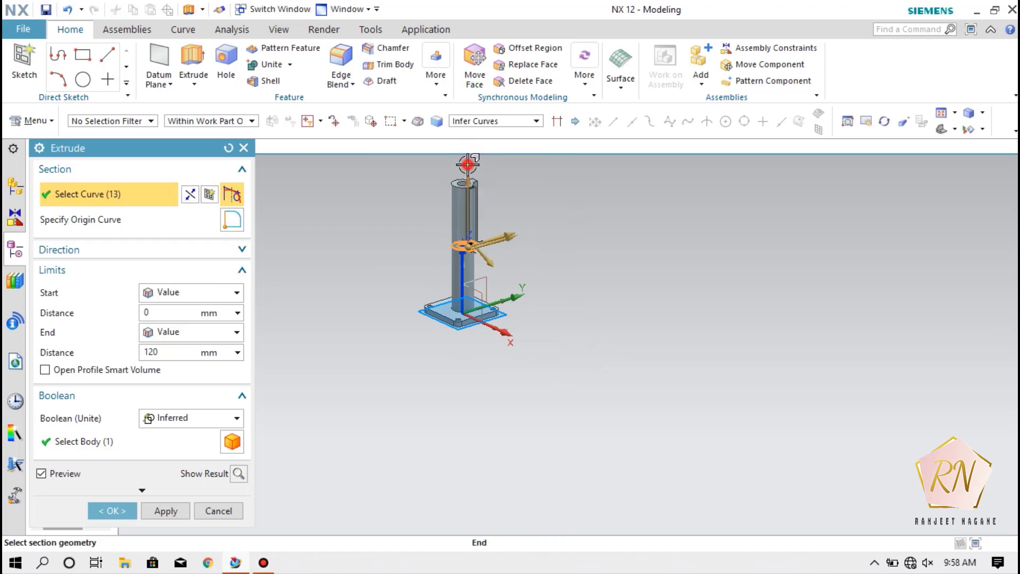
{"action": "left_click_drag", "start_coordinate": [468, 165], "coordinate": [478, 265]}
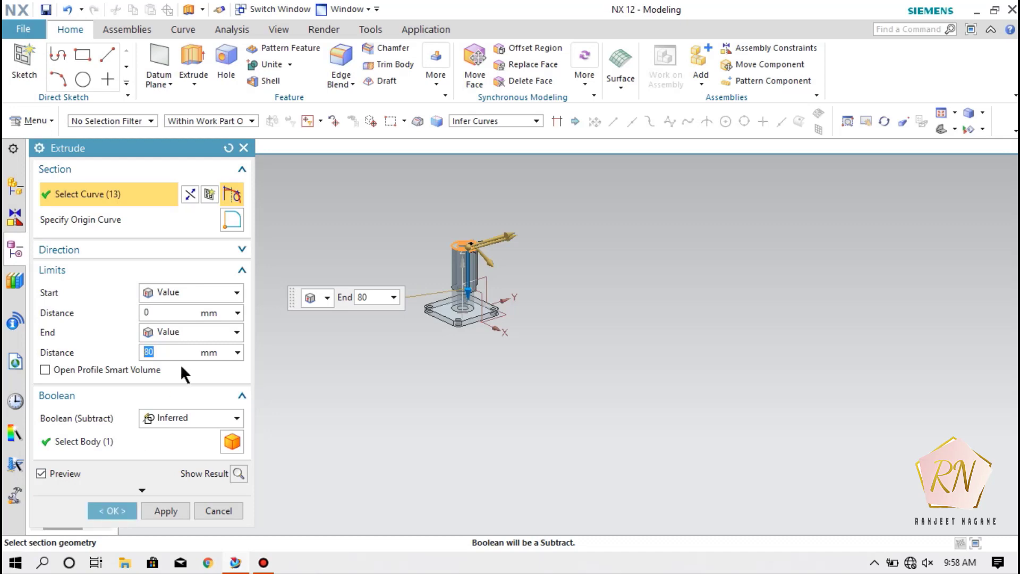
{"action": "left_click_drag", "start_coordinate": [156, 352], "coordinate": [126, 363]}
{"action": "type", "text": "82"}
{"action": "key", "text": "Return"}
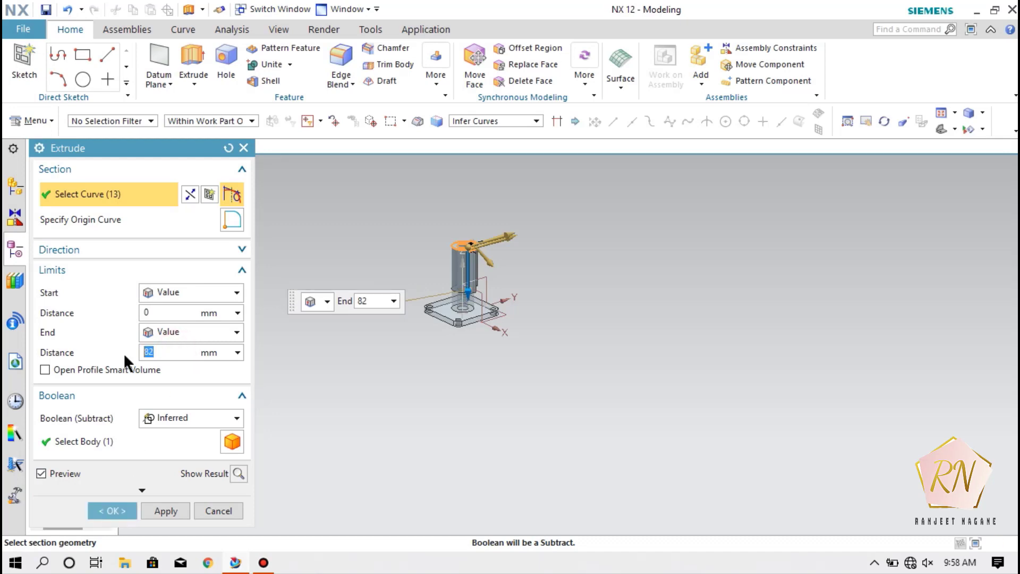
{"action": "left_click", "coordinate": [111, 509]}
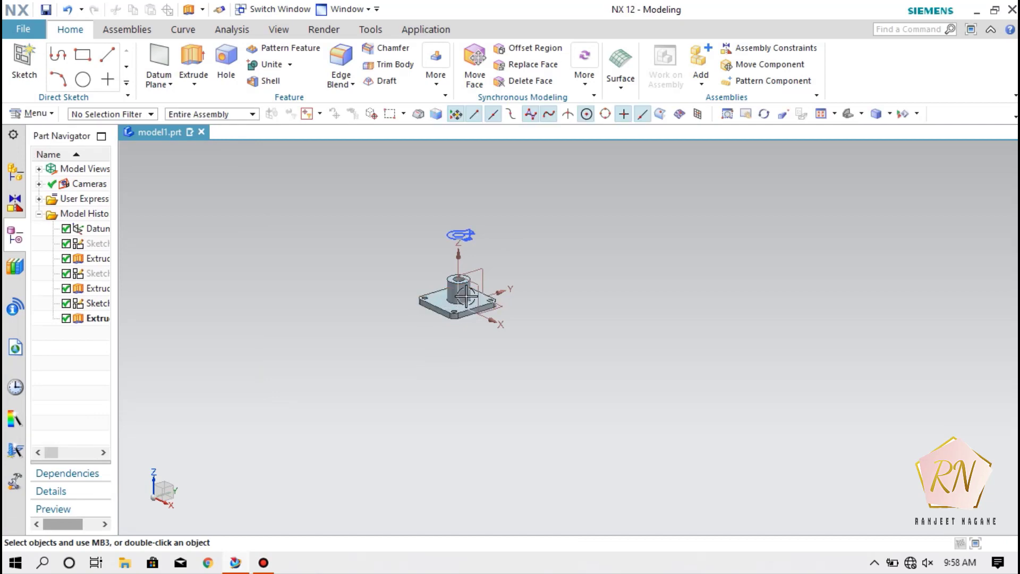
Step: Extrude the same ring sketch again 82 mm downward with the inferred Boolean to fill the removed upper column with the tabbed body
{"action": "left_click", "coordinate": [459, 234]}
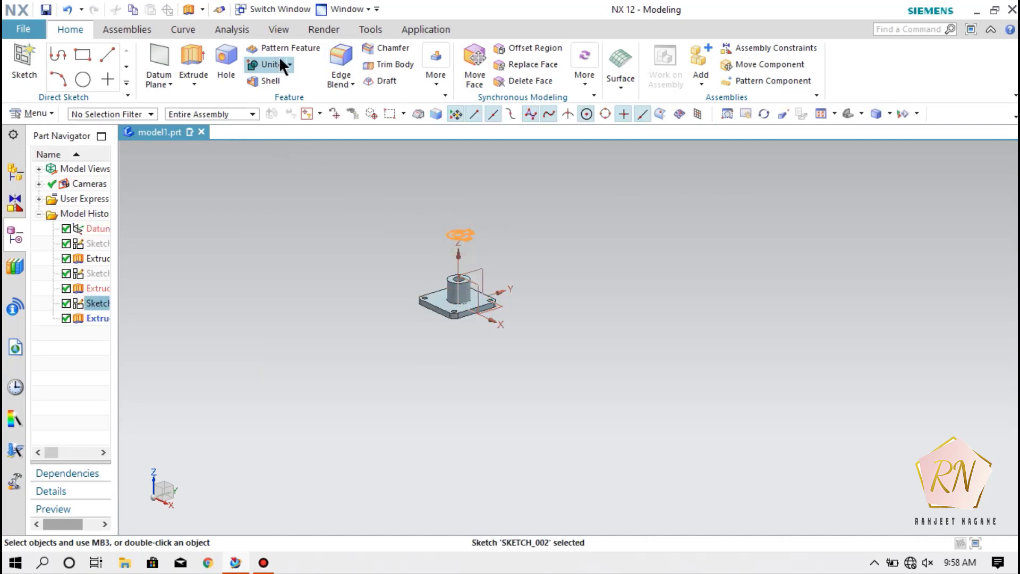
{"action": "left_click", "coordinate": [192, 59]}
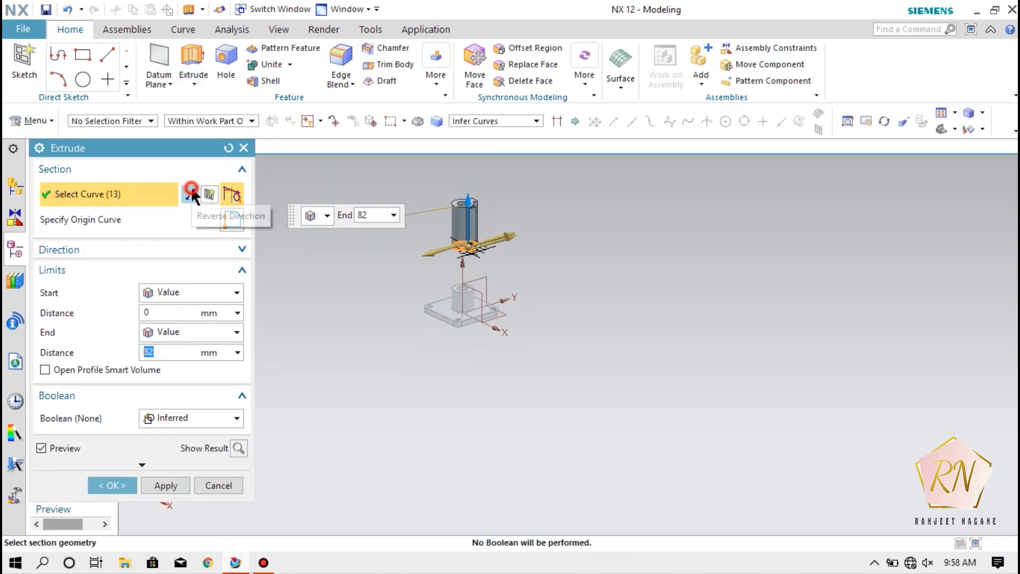
{"action": "left_click", "coordinate": [191, 191]}
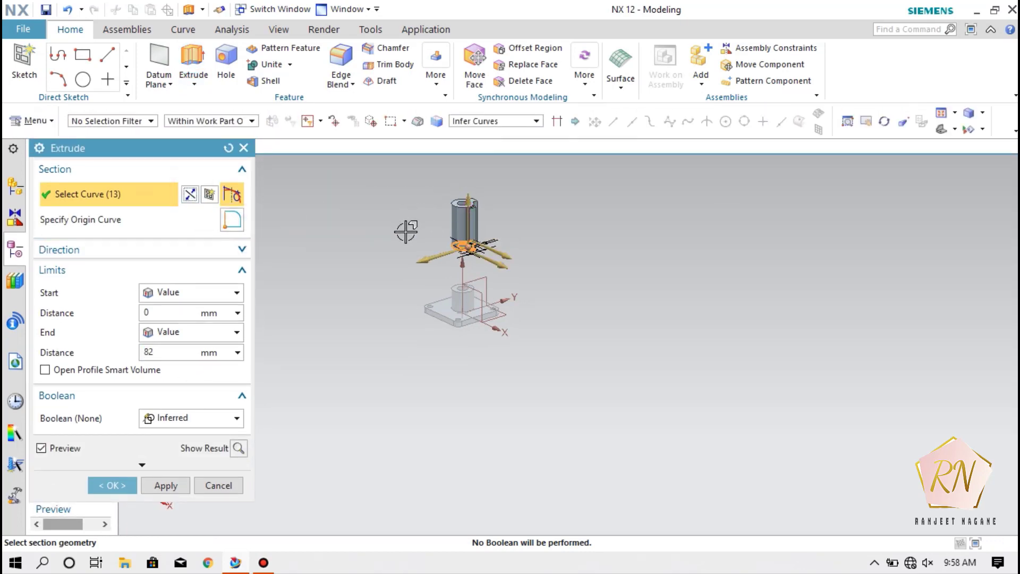
{"action": "left_click", "coordinate": [187, 192]}
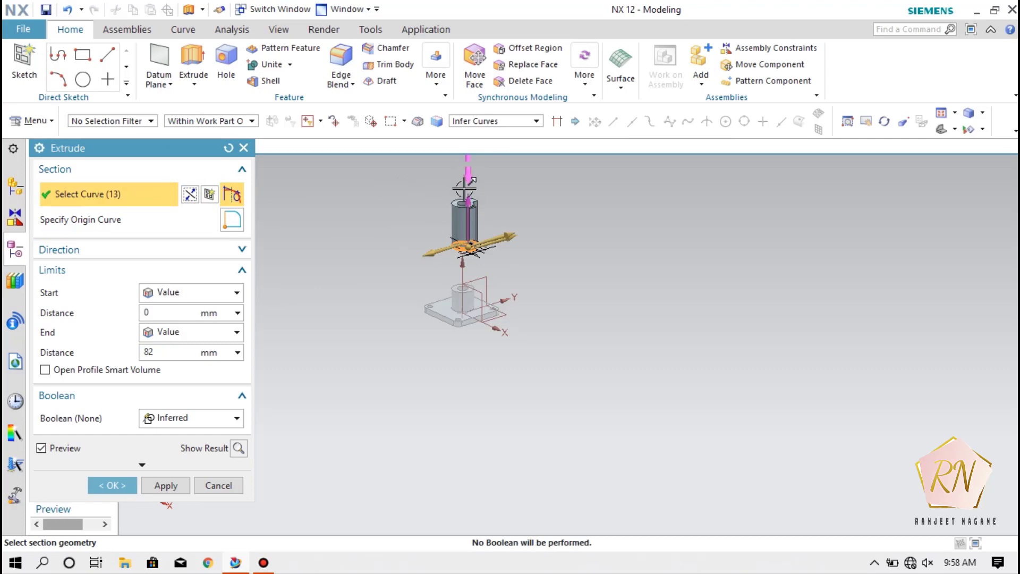
{"action": "left_click_drag", "start_coordinate": [465, 186], "coordinate": [468, 308]}
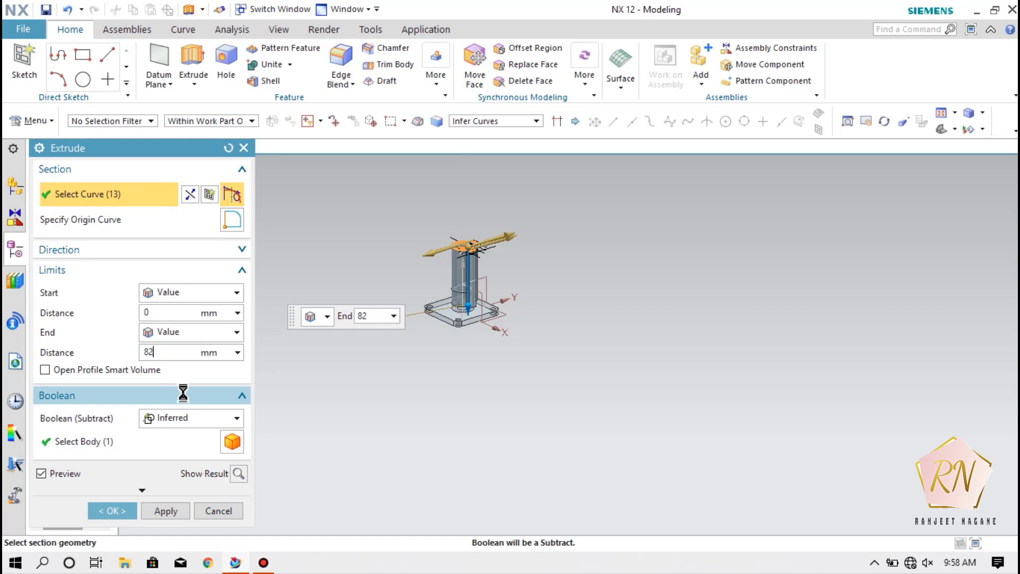
{"action": "left_click", "coordinate": [128, 480]}
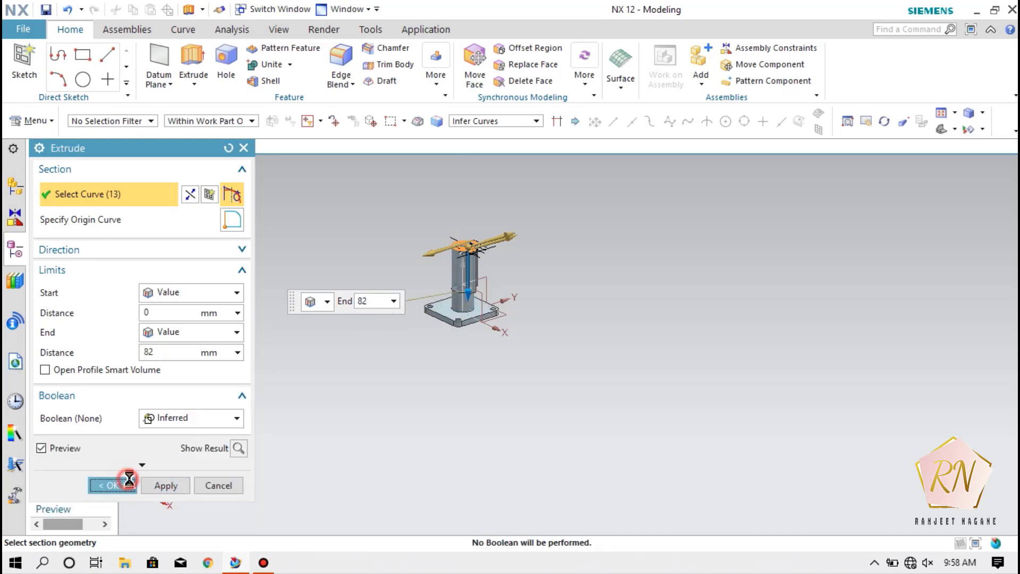
Step: Hide the ring and tab sketch on the column's top face
{"action": "scroll", "coordinate": [478, 262], "scroll_direction": "up", "scroll_amount": 4}
{"action": "scroll", "coordinate": [479, 262], "scroll_direction": "up", "scroll_amount": 3}
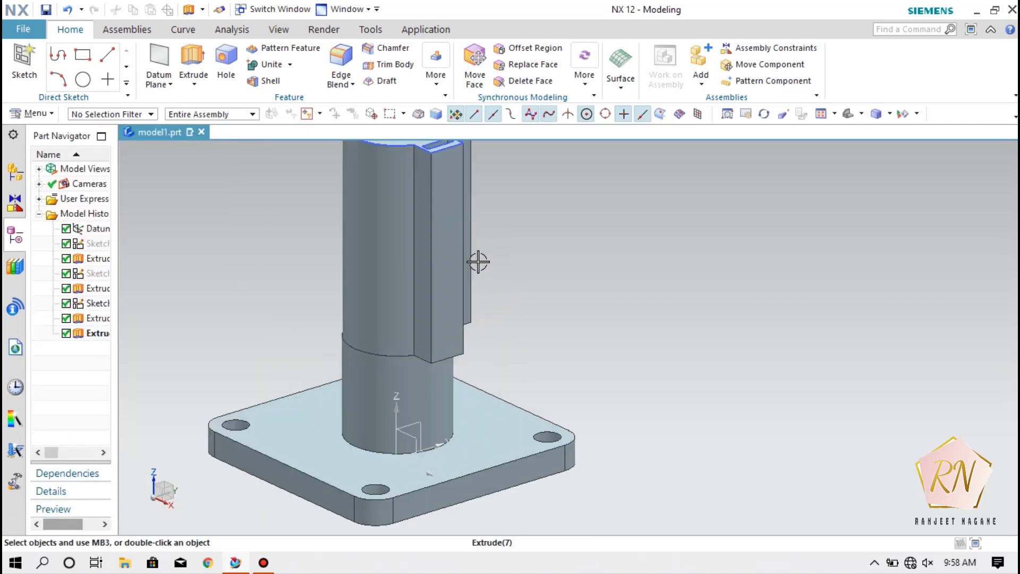
{"action": "scroll", "coordinate": [473, 319], "scroll_direction": "down", "scroll_amount": 5}
{"action": "scroll", "coordinate": [444, 217], "scroll_direction": "up", "scroll_amount": 5}
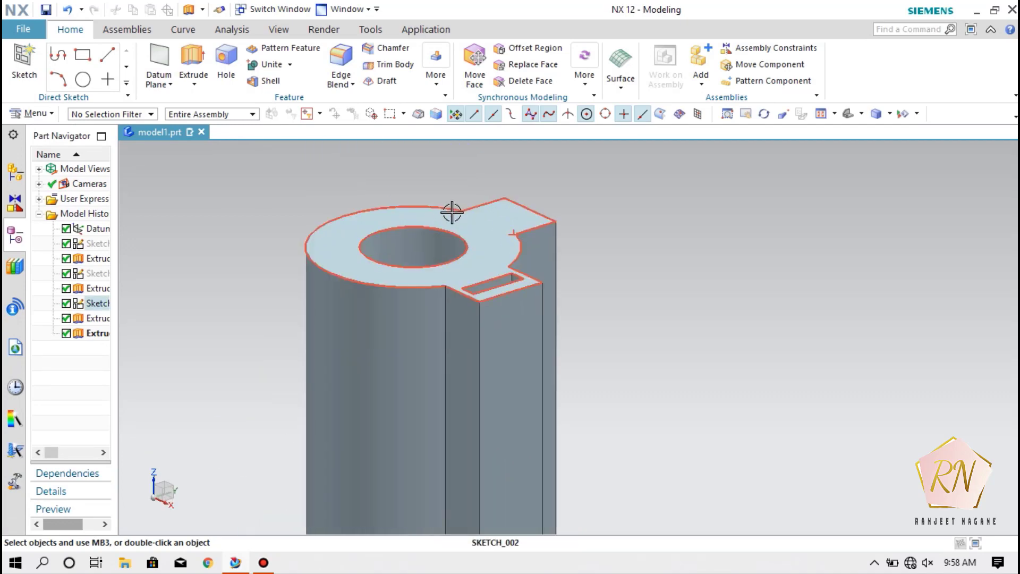
{"action": "right_click", "coordinate": [451, 211]}
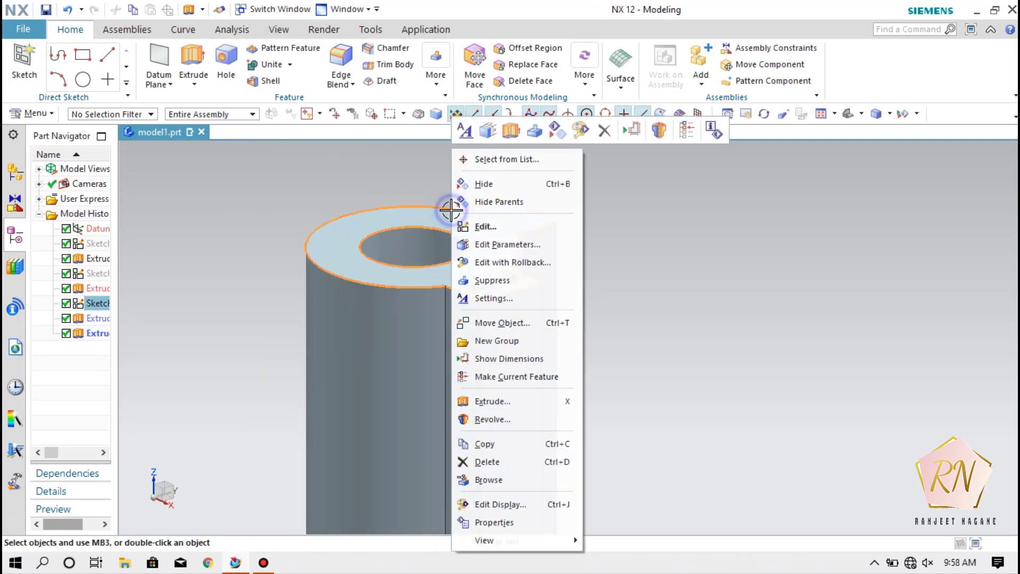
{"action": "left_click", "coordinate": [474, 178]}
{"action": "scroll", "coordinate": [607, 250], "scroll_direction": "down", "scroll_amount": 1}
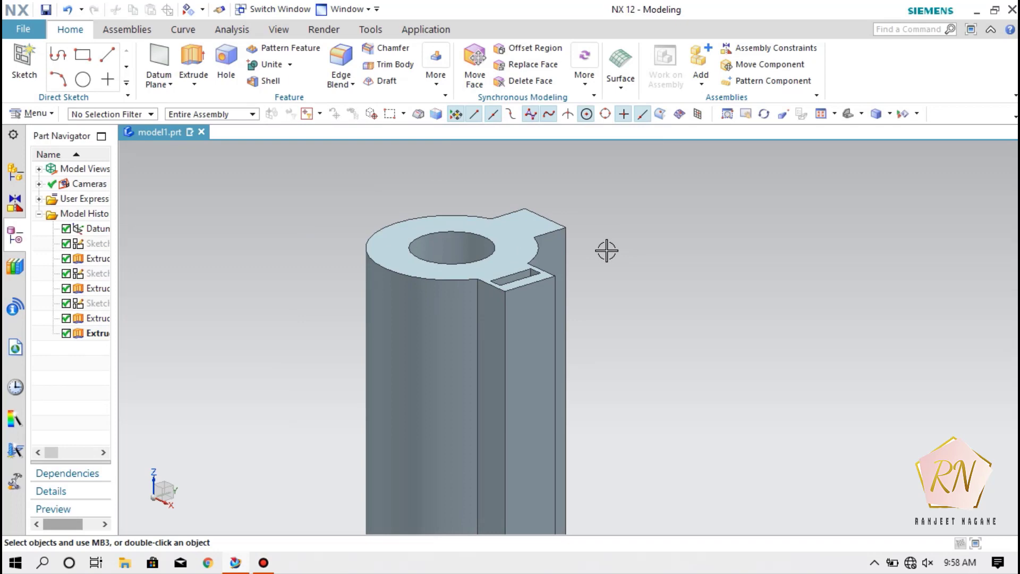
{"action": "scroll", "coordinate": [607, 251], "scroll_direction": "down", "scroll_amount": 3}
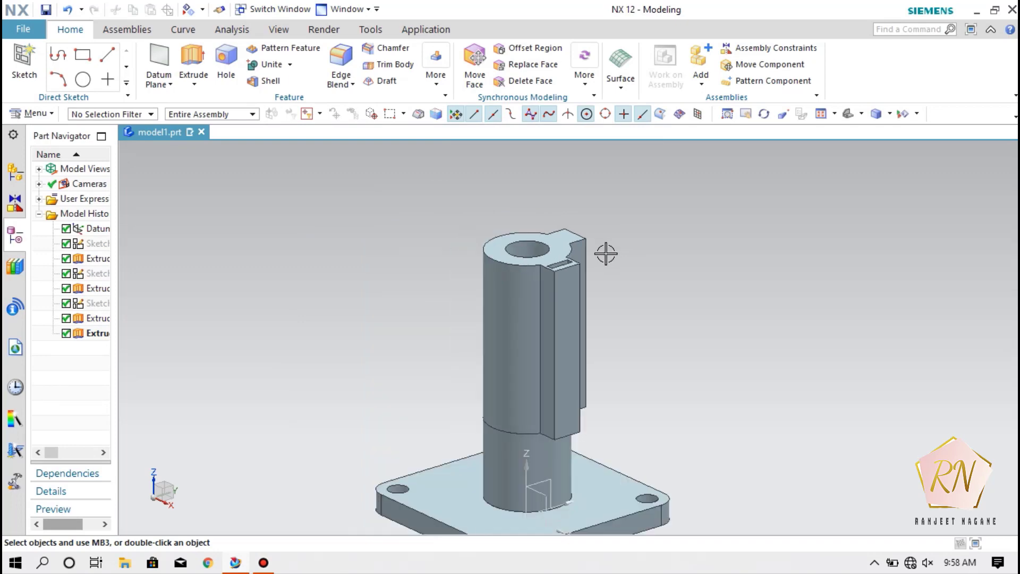
Step: Start an on-plane sketch on the outer face of the +X-side tab and activate the Circle tool
{"action": "scroll", "coordinate": [617, 356], "scroll_direction": "up", "scroll_amount": 2}
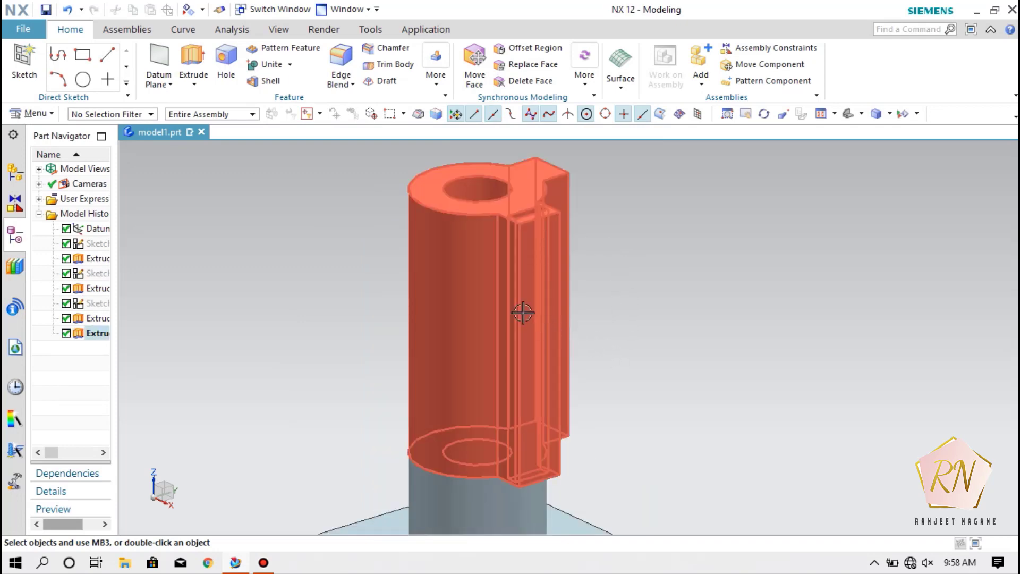
{"action": "left_click", "coordinate": [27, 71]}
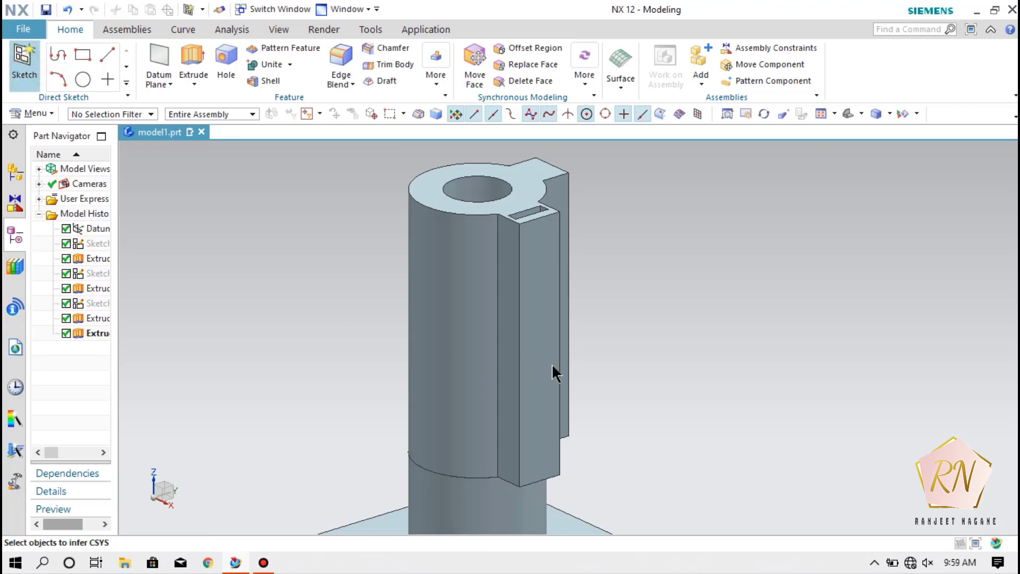
{"action": "left_click", "coordinate": [545, 354]}
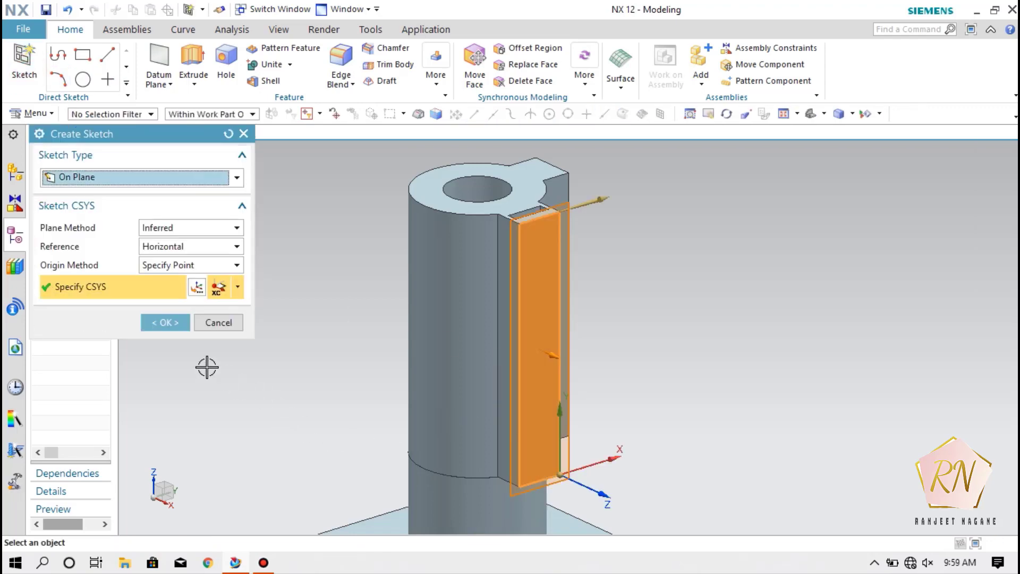
{"action": "left_click", "coordinate": [154, 323]}
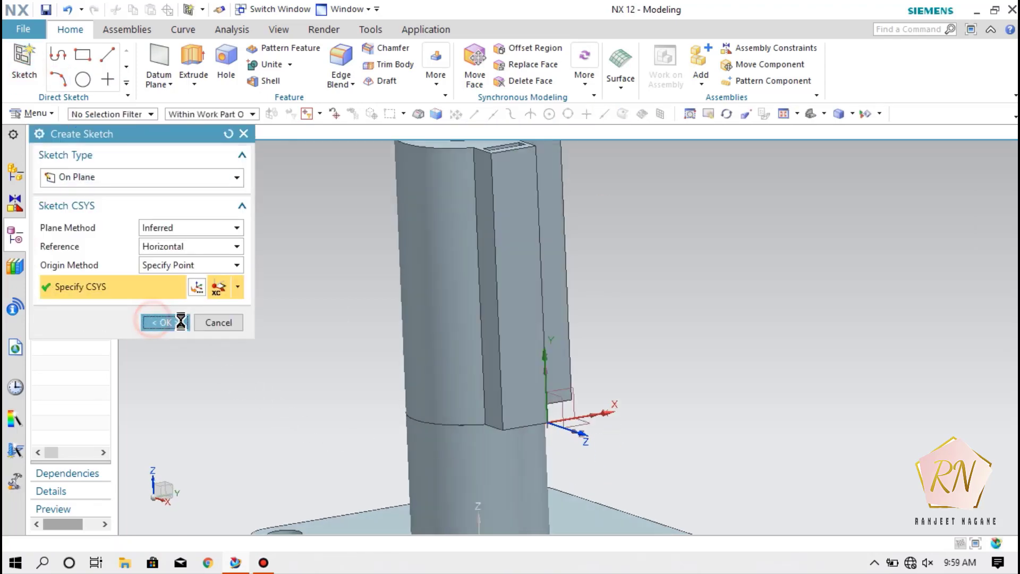
{"action": "scroll", "coordinate": [524, 292], "scroll_direction": "up", "scroll_amount": 3}
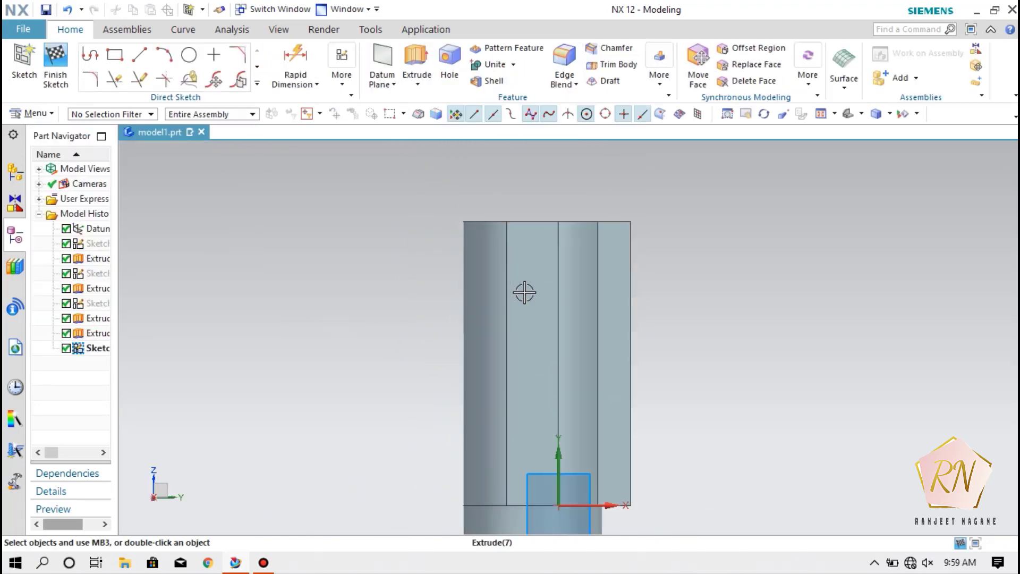
{"action": "left_click", "coordinate": [188, 55]}
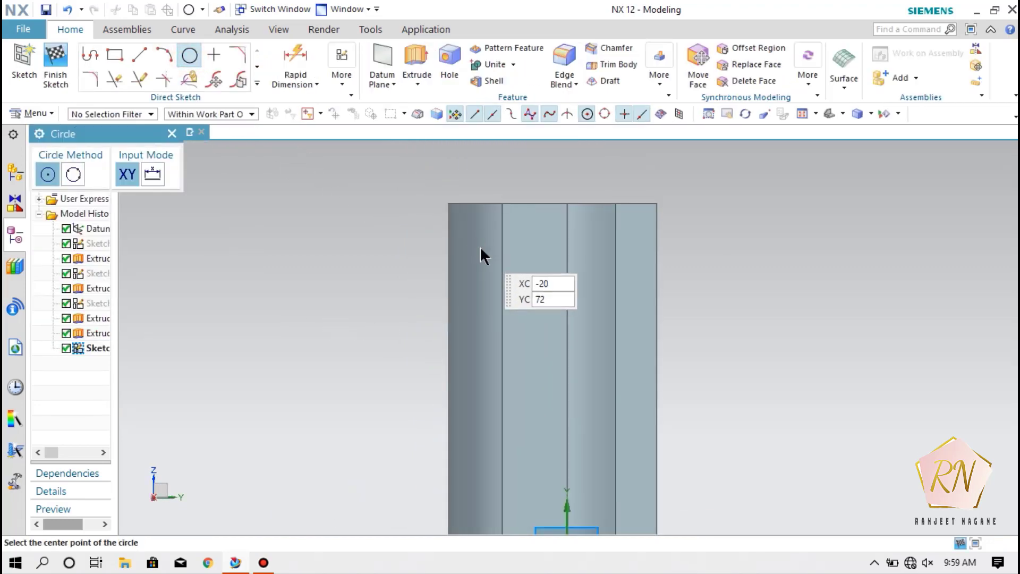
{"action": "left_click", "coordinate": [534, 255]}
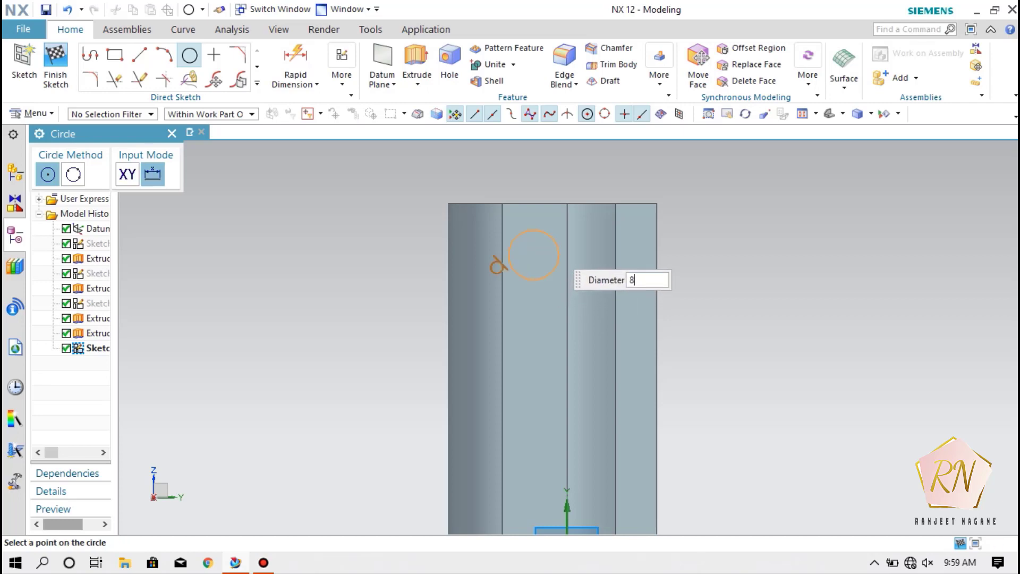
{"action": "key", "text": "Return"}
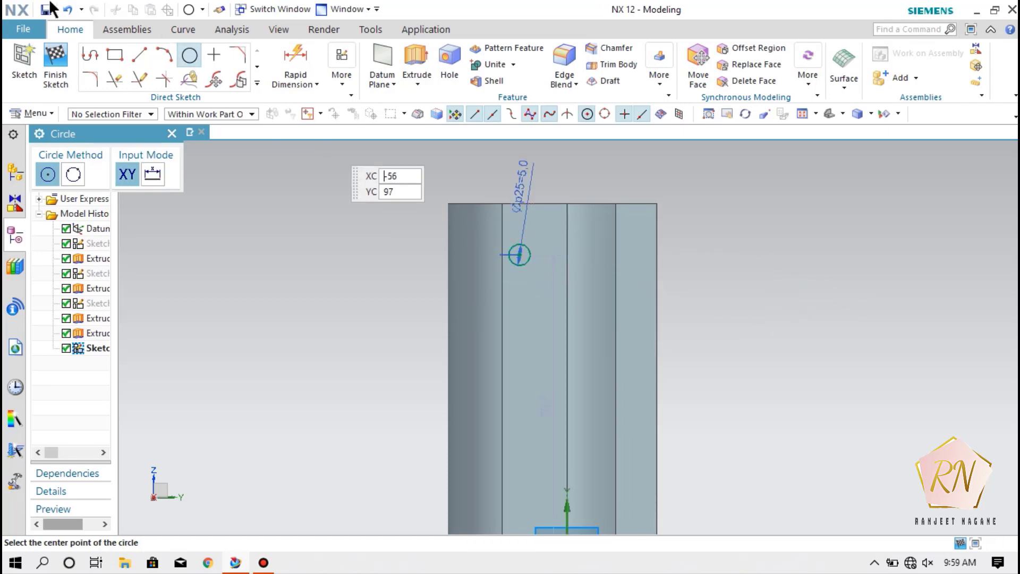
{"action": "left_click", "coordinate": [70, 9]}
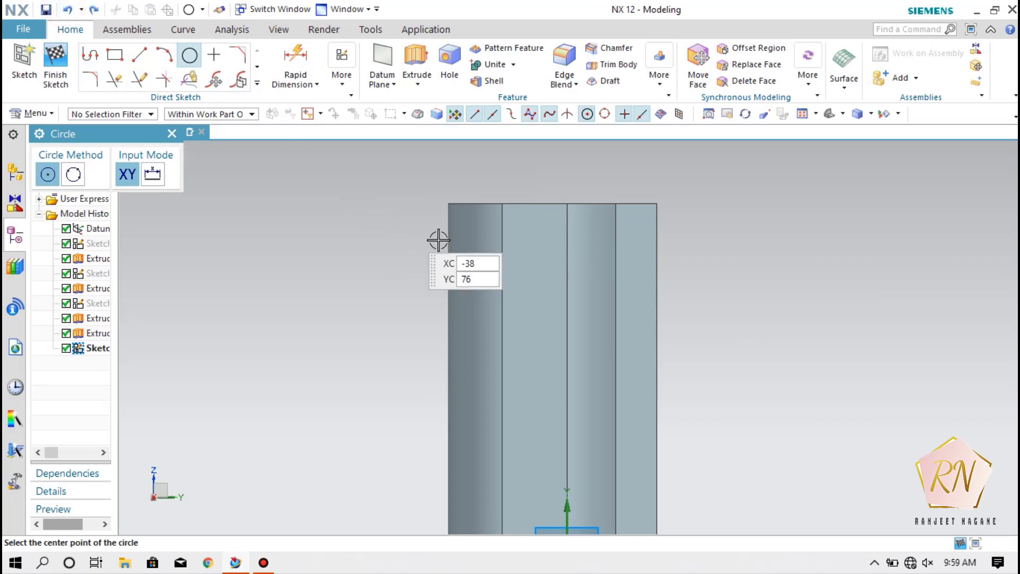
Step: Draw three 8 mm diameter circles in a vertical row along the tab face, and finish the sketch
{"action": "left_click", "coordinate": [537, 272]}
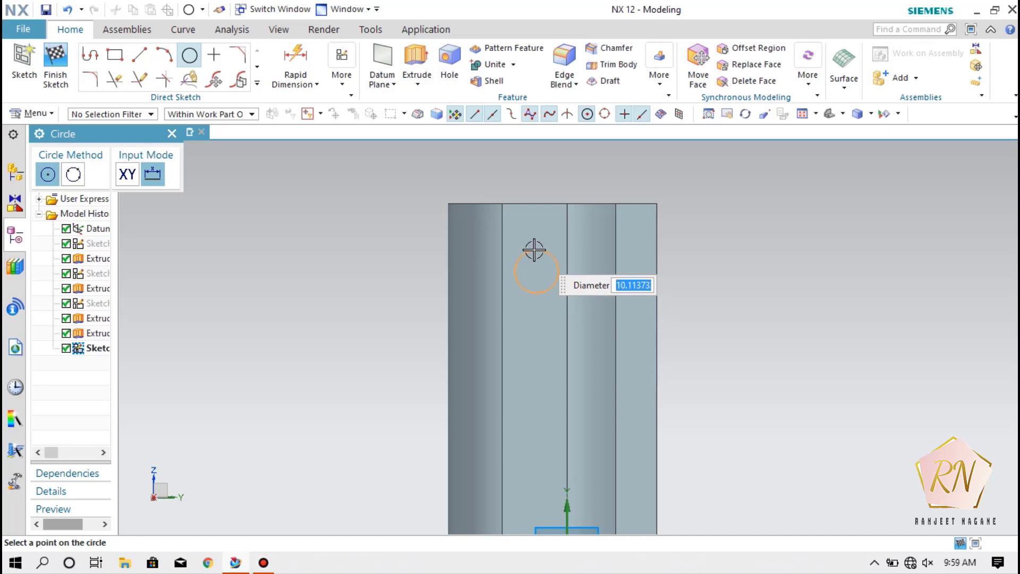
{"action": "type", "text": "8"}
{"action": "key", "text": "Return"}
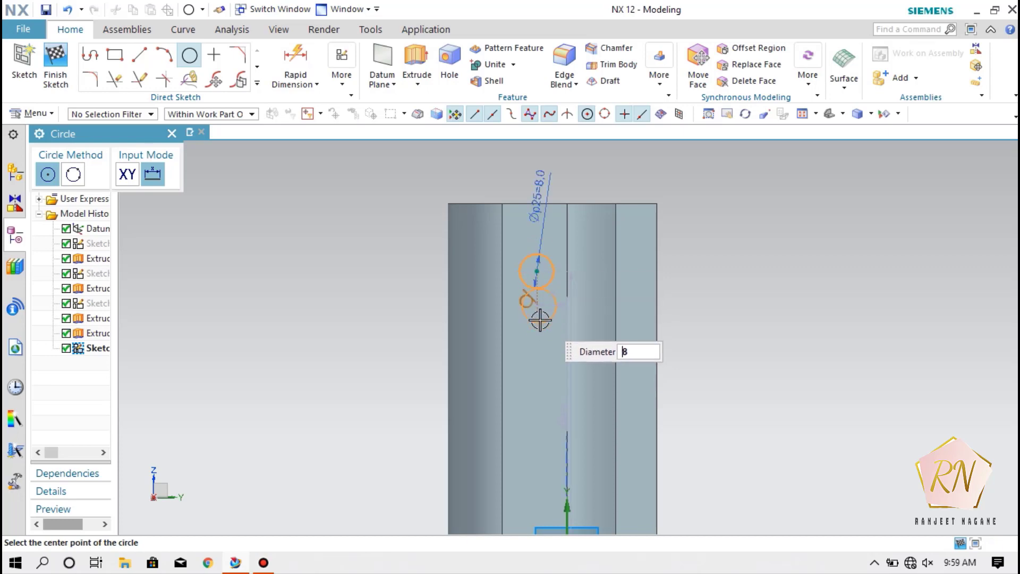
{"action": "left_click", "coordinate": [539, 396]}
{"action": "scroll", "coordinate": [531, 287], "scroll_direction": "down", "scroll_amount": 4}
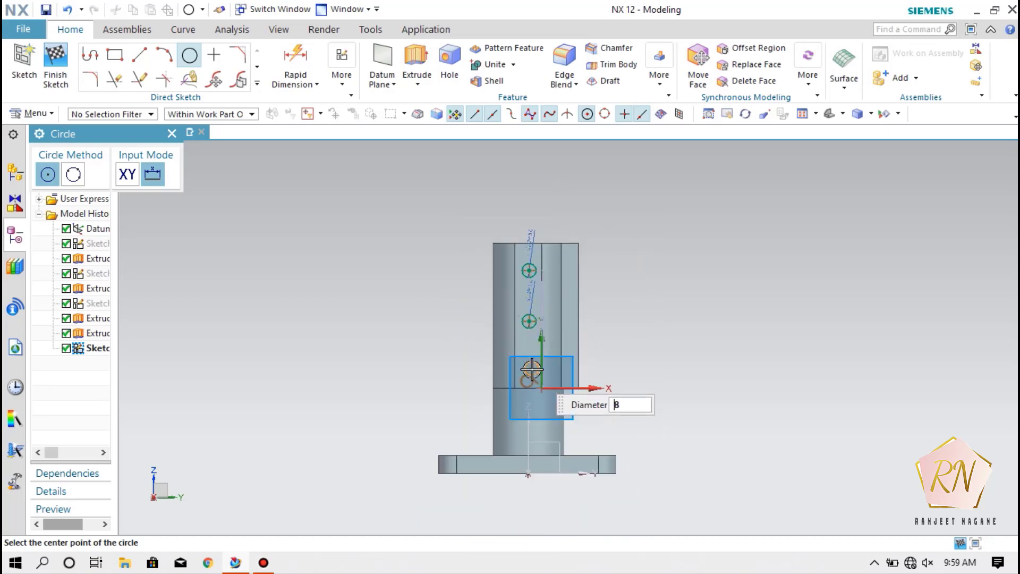
{"action": "scroll", "coordinate": [531, 375], "scroll_direction": "up", "scroll_amount": 5}
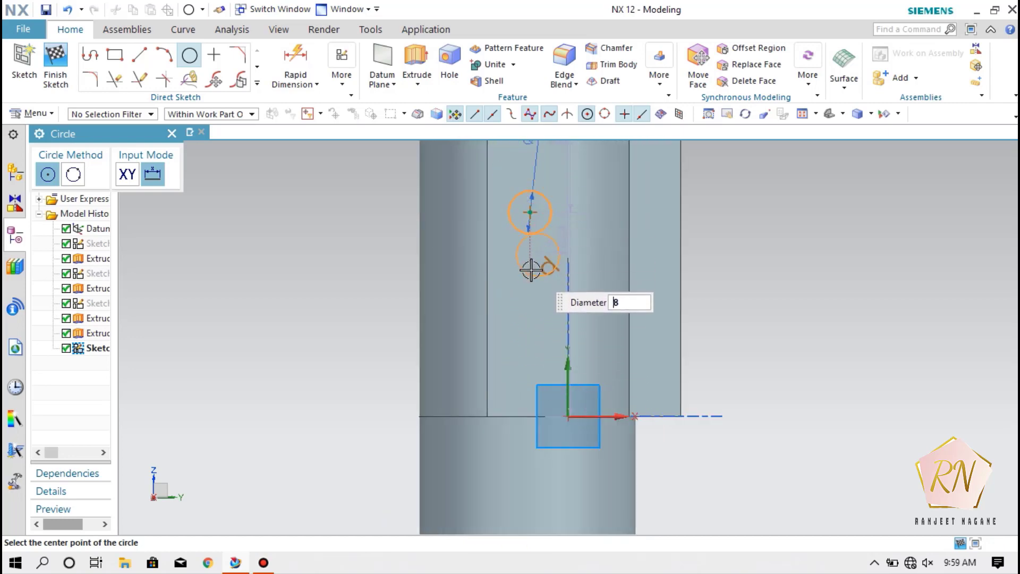
{"action": "left_click", "coordinate": [528, 346]}
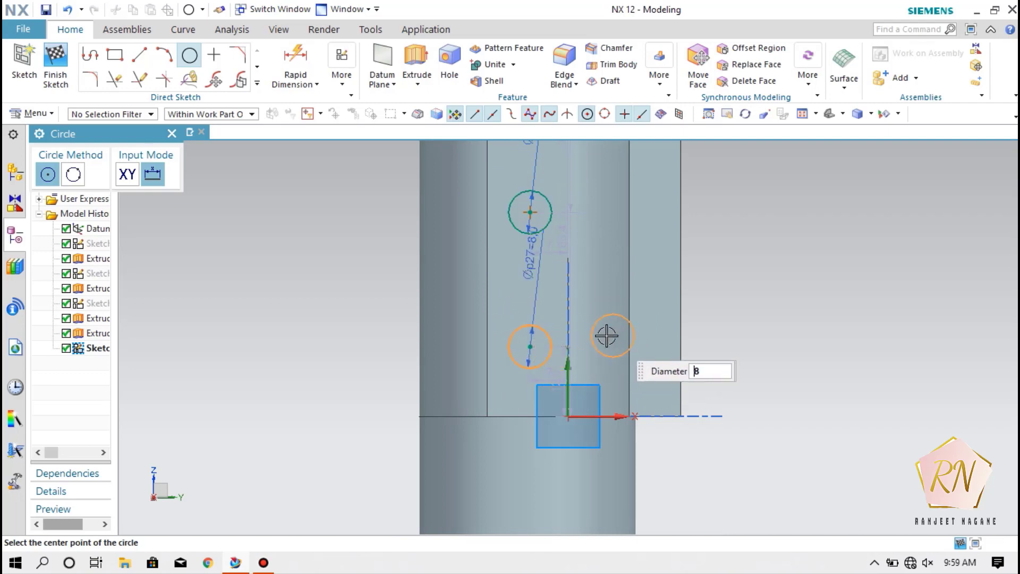
{"action": "scroll", "coordinate": [601, 337], "scroll_direction": "down", "scroll_amount": 5}
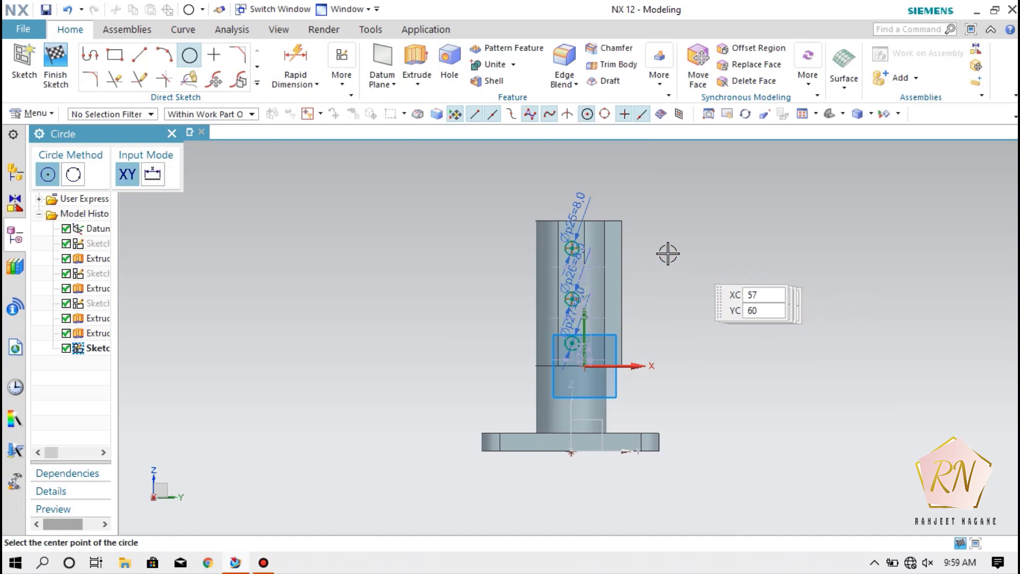
{"action": "left_click", "coordinate": [55, 58]}
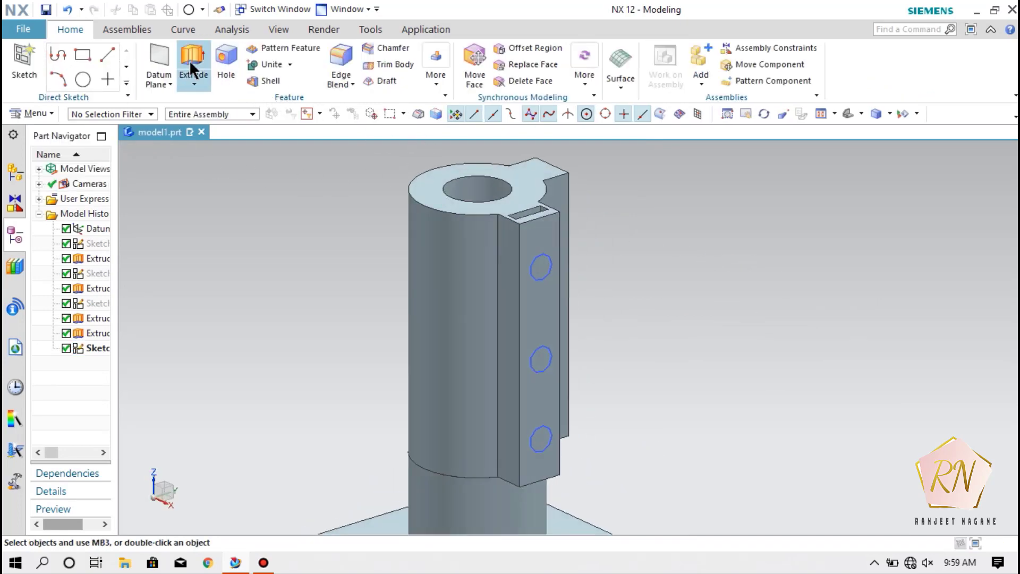
Step: Extrude the three circles 24 mm inward as a Subtract from the tabbed upper body, and hide their sketch
{"action": "left_click", "coordinate": [190, 59]}
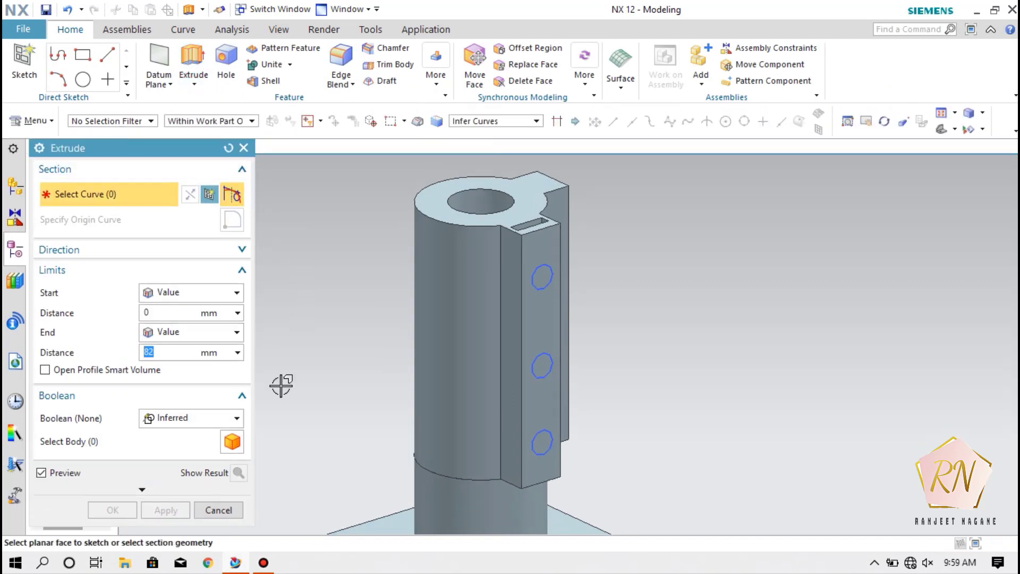
{"action": "left_click", "coordinate": [232, 417]}
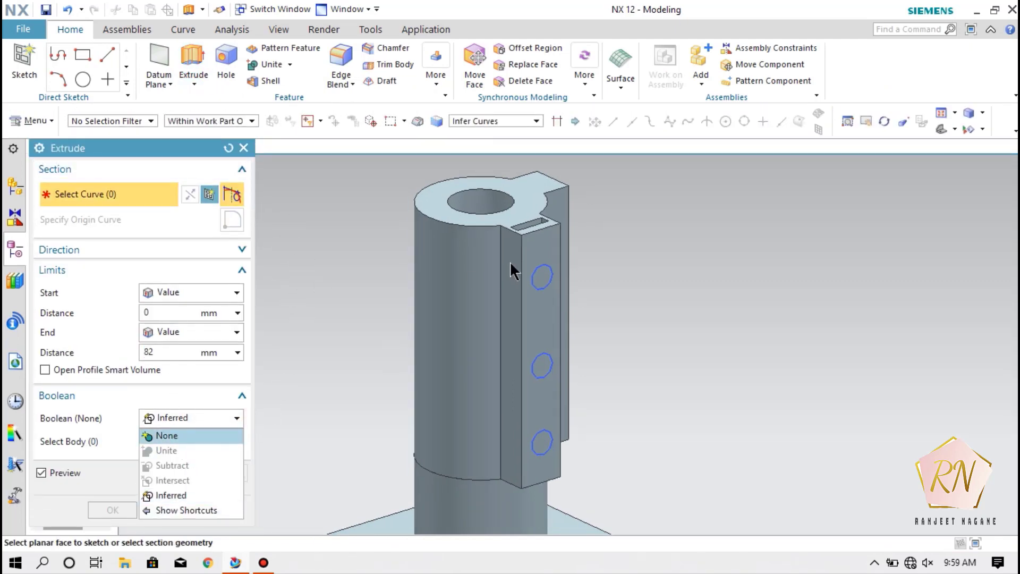
{"action": "left_click", "coordinate": [106, 348]}
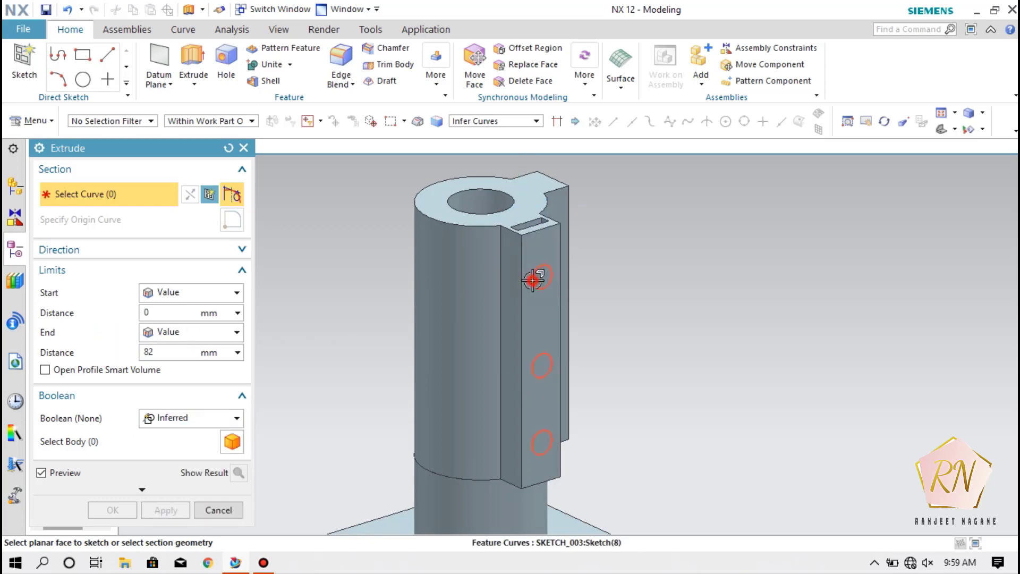
{"action": "left_click", "coordinate": [533, 278]}
{"action": "left_click", "coordinate": [236, 417]}
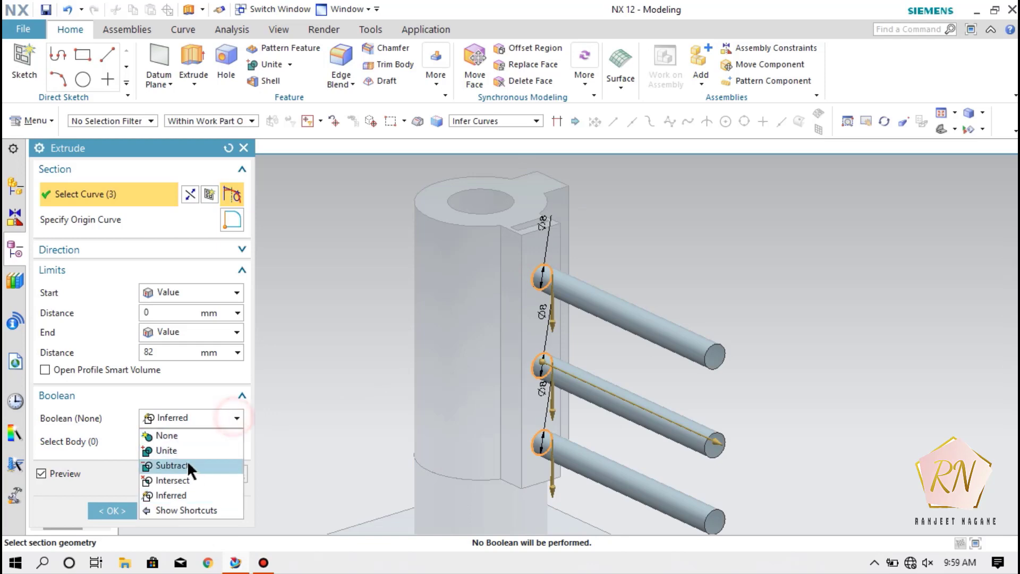
{"action": "left_click", "coordinate": [170, 465]}
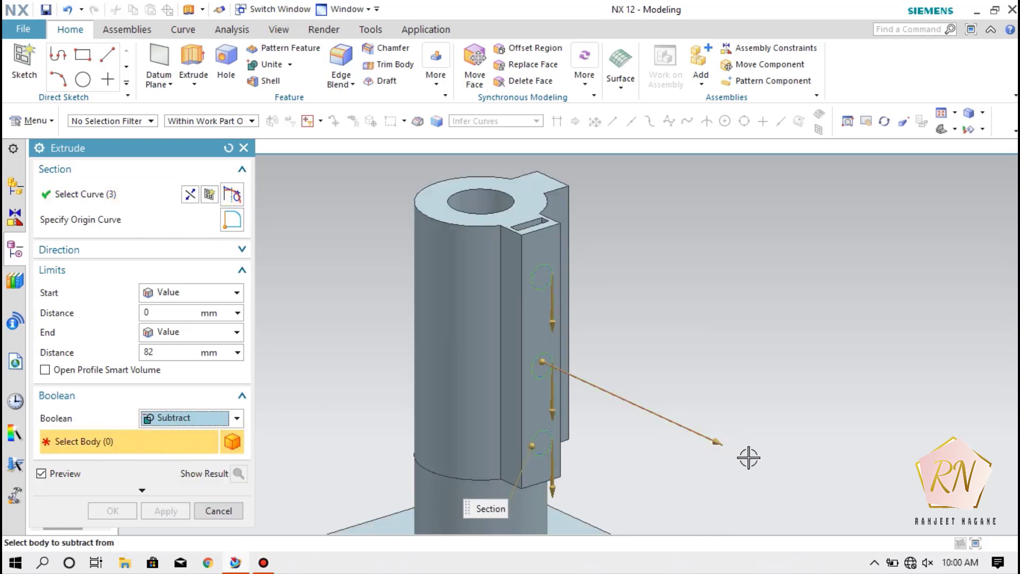
{"action": "left_click_drag", "start_coordinate": [723, 449], "coordinate": [500, 348]}
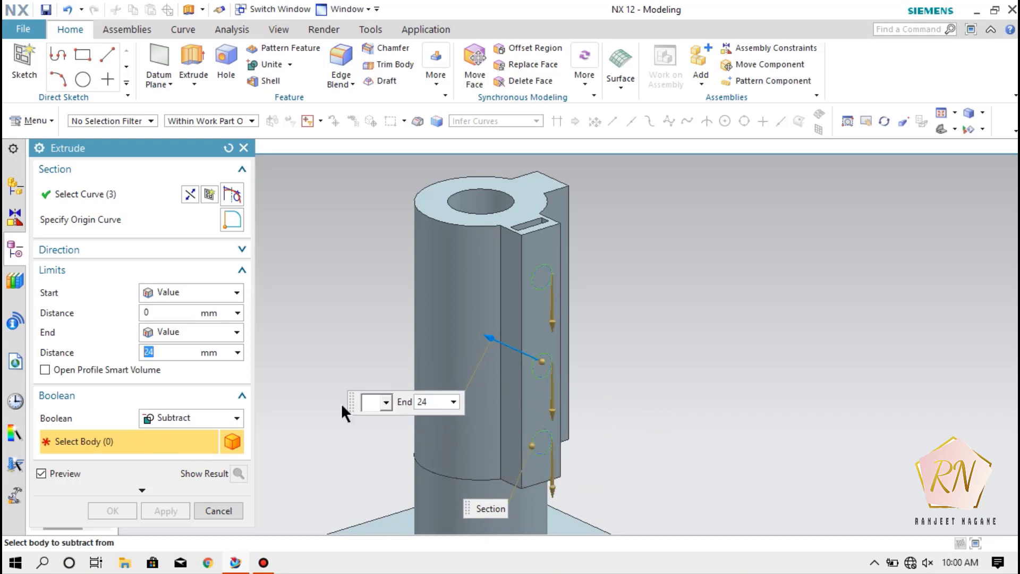
{"action": "left_click", "coordinate": [516, 305]}
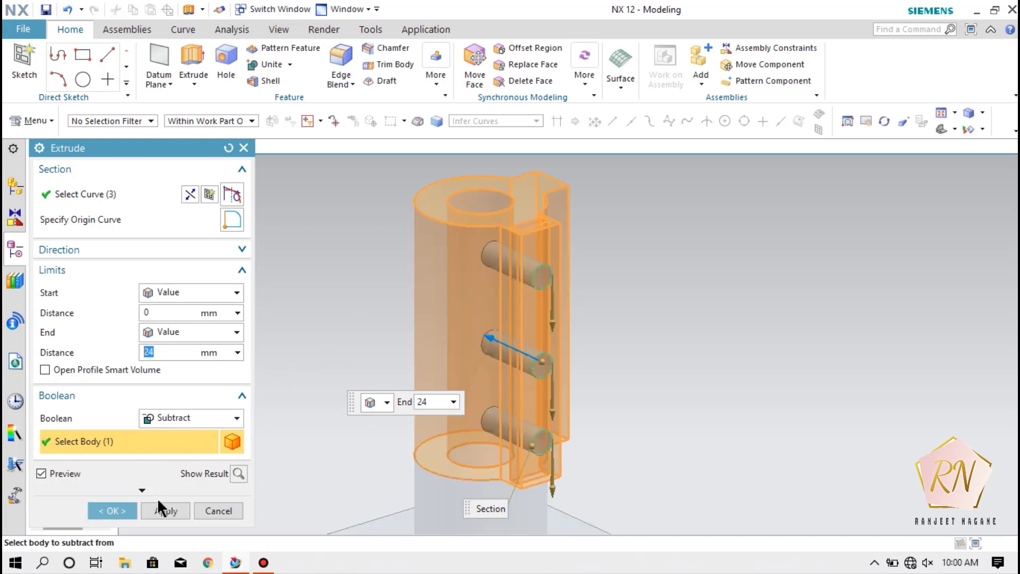
{"action": "left_click", "coordinate": [117, 509]}
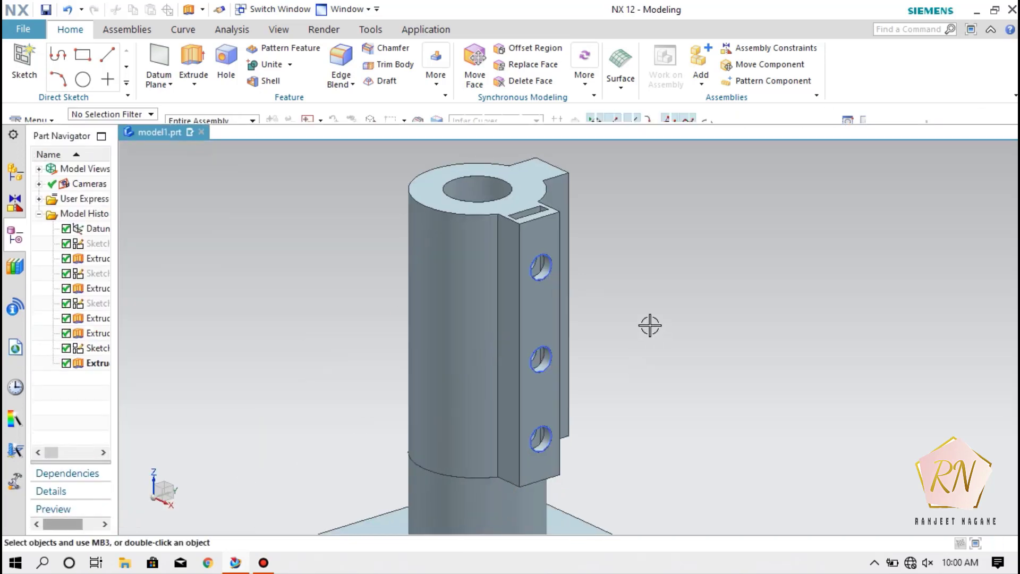
{"action": "right_click", "coordinate": [553, 270]}
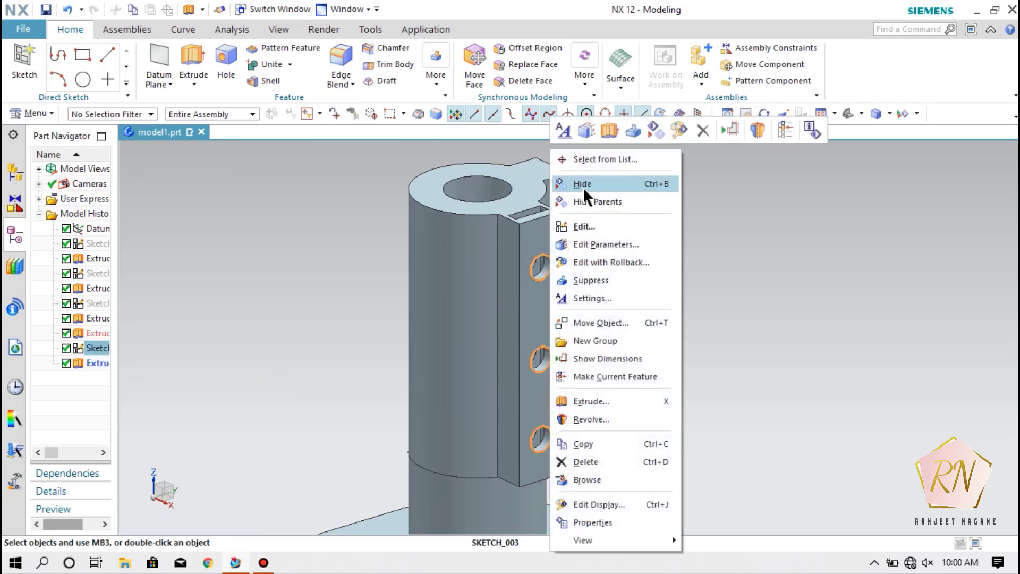
{"action": "left_click", "coordinate": [583, 184]}
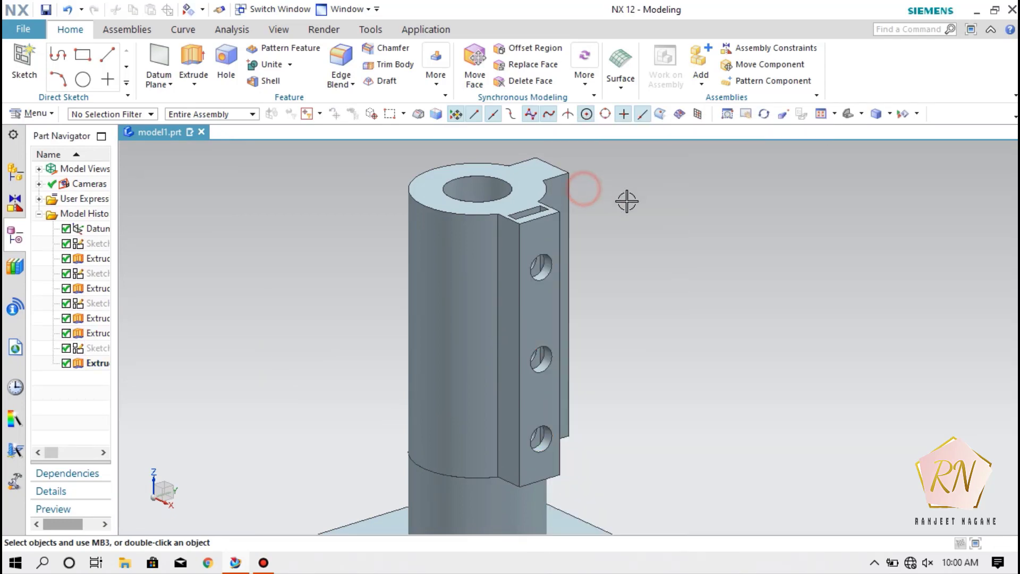
Step: Start a new on-plane sketch on the outer face of the +Y-side tab
{"action": "left_click", "coordinate": [765, 114]}
{"action": "left_click_drag", "start_coordinate": [667, 289], "coordinate": [581, 312]}
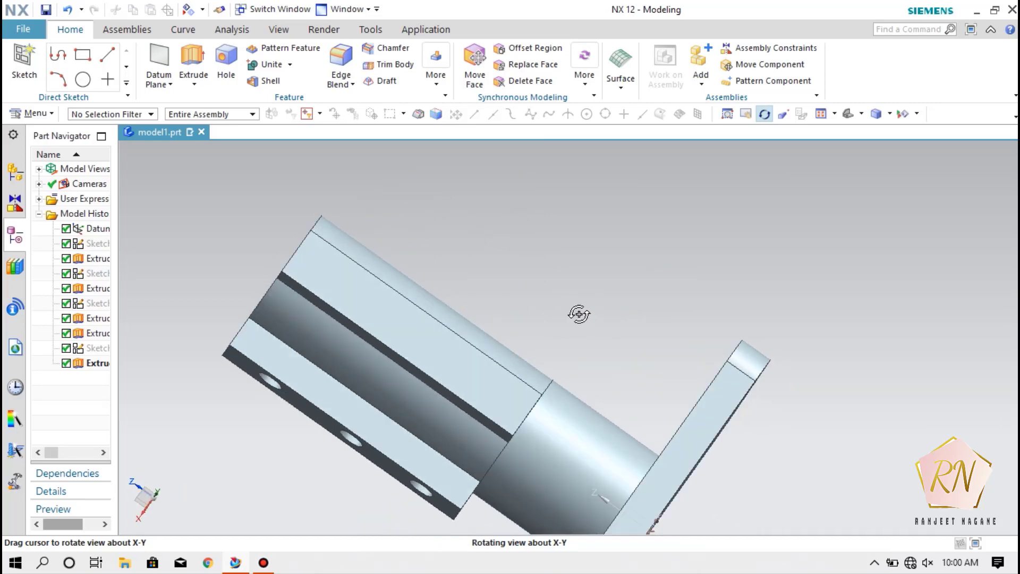
{"action": "left_click", "coordinate": [23, 61]}
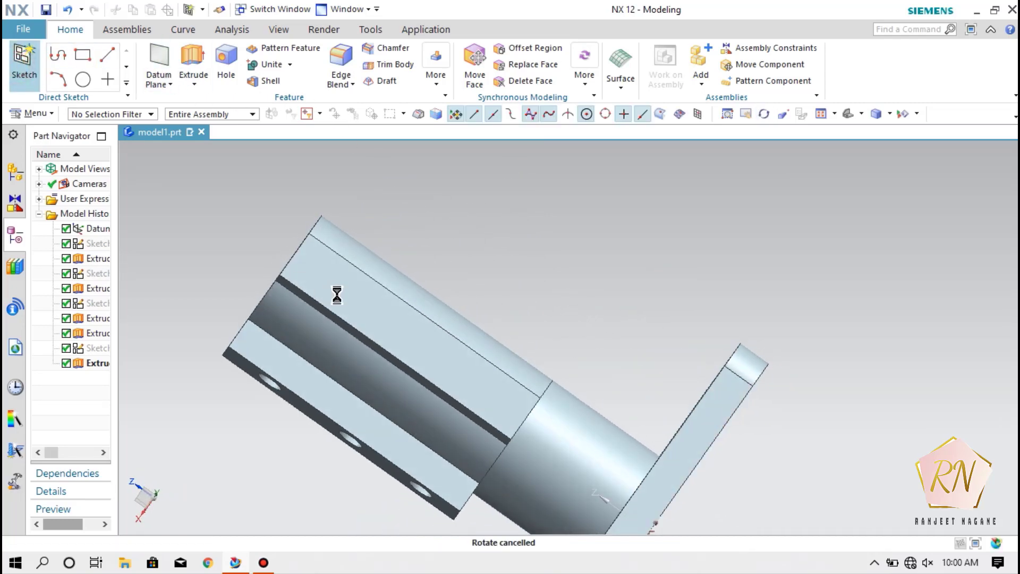
{"action": "left_click", "coordinate": [366, 310]}
{"action": "left_click", "coordinate": [166, 322]}
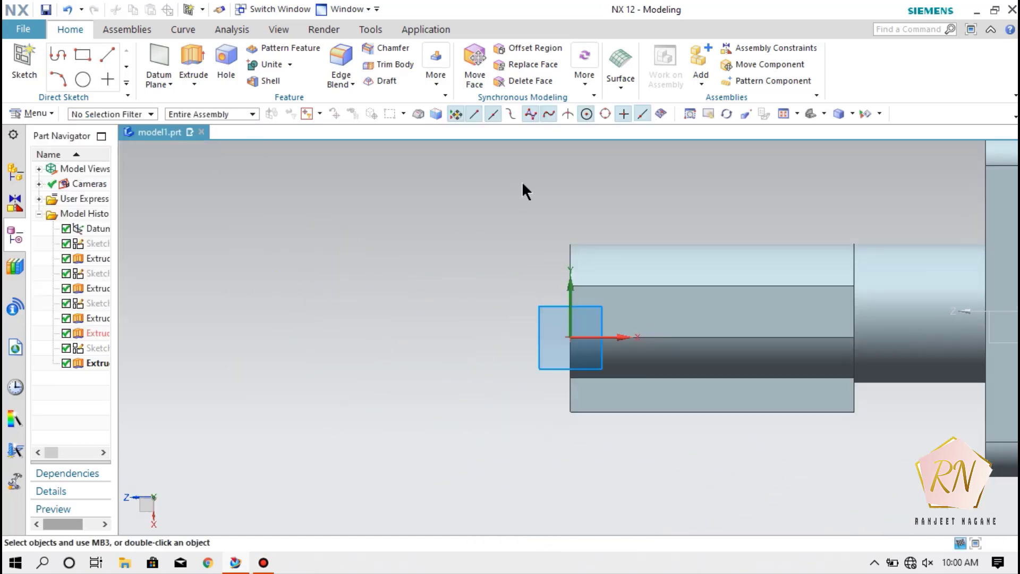
Step: Draw three 8 mm diameter circles in a row along the length of the +Y-side tab face
{"action": "left_click", "coordinate": [188, 56]}
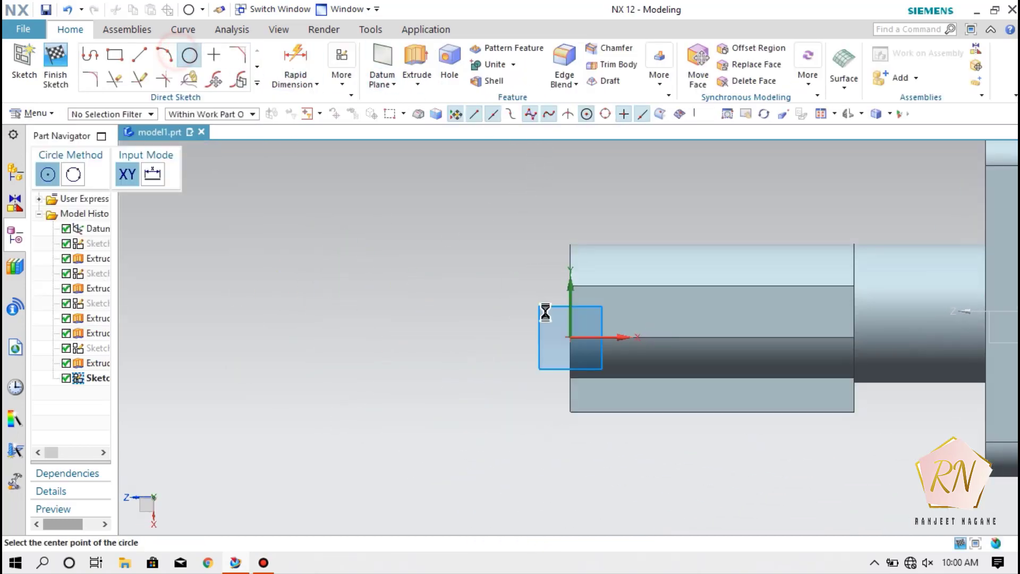
{"action": "scroll", "coordinate": [585, 302], "scroll_direction": "up", "scroll_amount": 2}
{"action": "scroll", "coordinate": [361, 309], "scroll_direction": "down", "scroll_amount": 3}
{"action": "scroll", "coordinate": [549, 326], "scroll_direction": "up", "scroll_amount": 4}
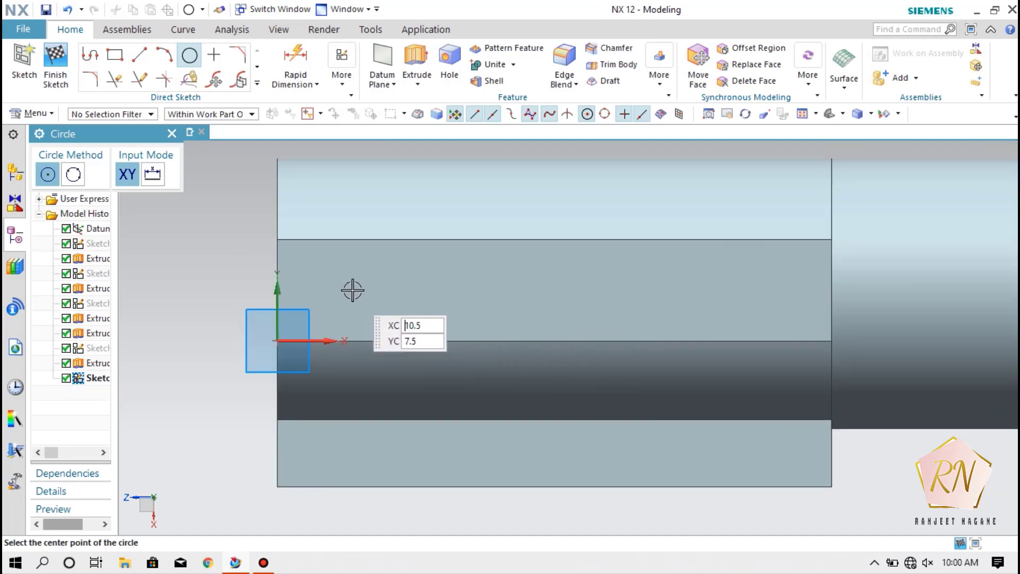
{"action": "left_click", "coordinate": [358, 290]}
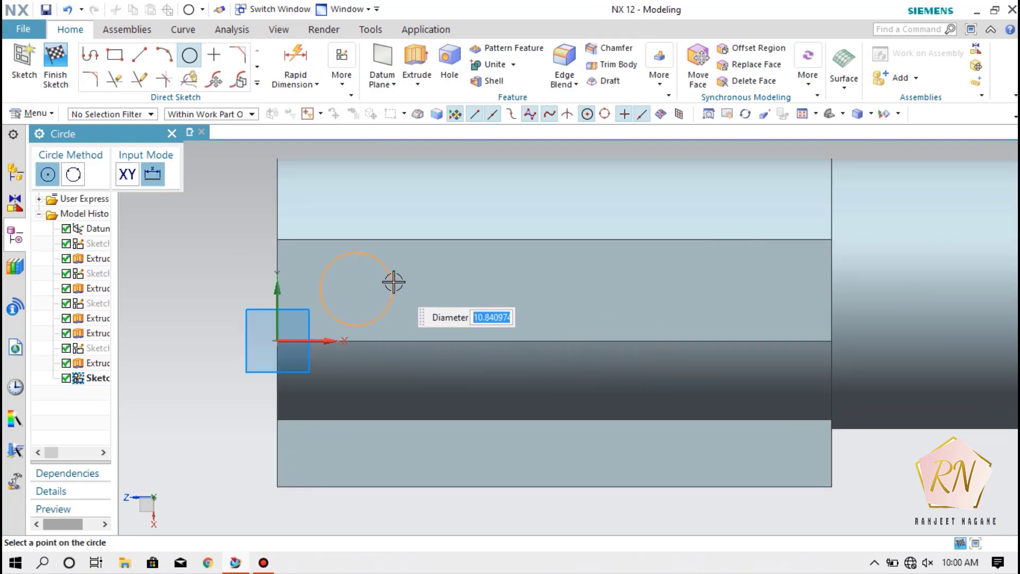
{"action": "type", "text": "8"}
{"action": "key", "text": "Return"}
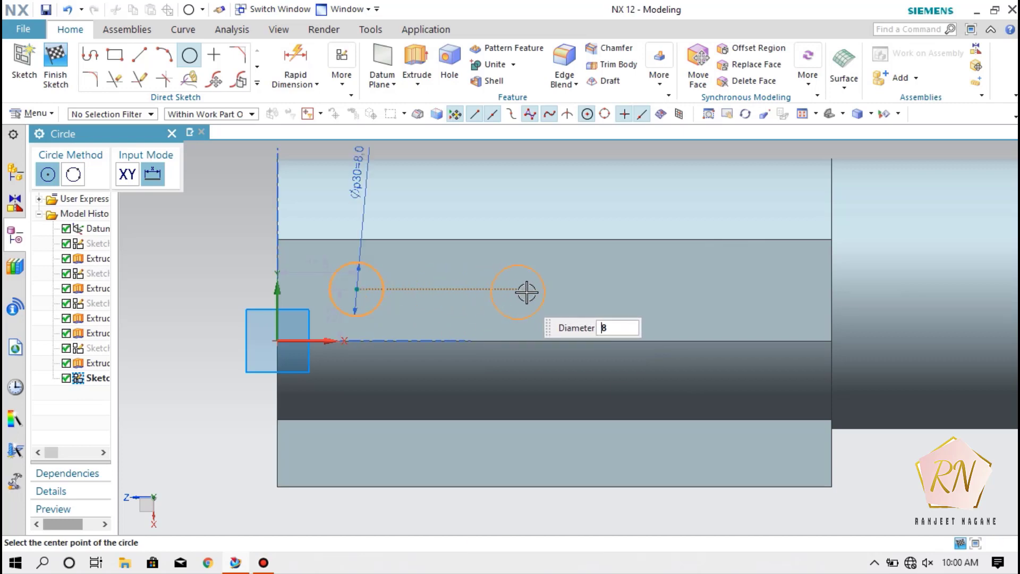
{"action": "left_click", "coordinate": [534, 291]}
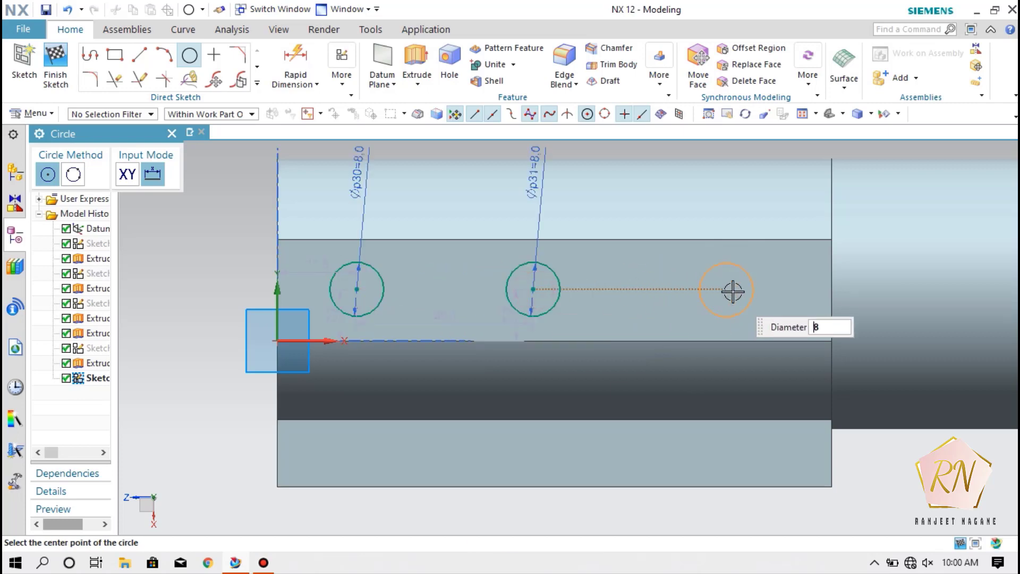
{"action": "left_click", "coordinate": [714, 291]}
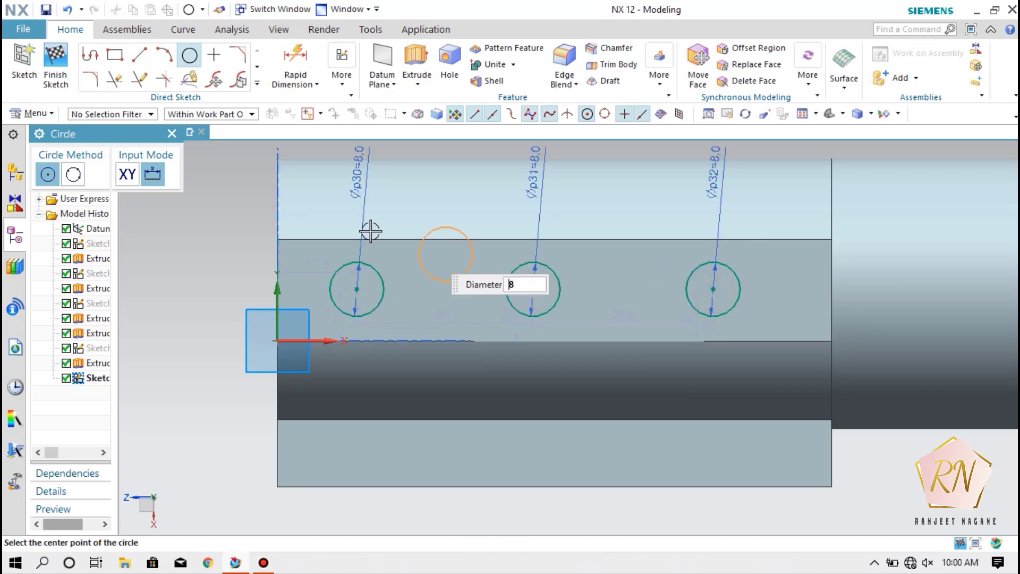
Step: Finish the sketch and extrude its three circles 22 mm inward as a Subtract from the tabbed upper body
{"action": "left_click", "coordinate": [53, 60]}
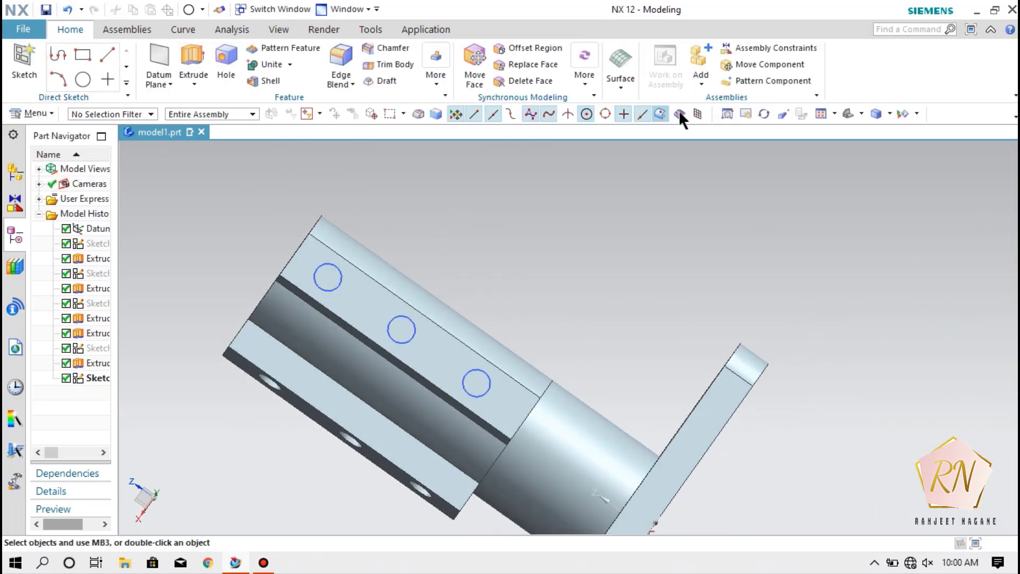
{"action": "left_click", "coordinate": [766, 114]}
{"action": "left_click_drag", "start_coordinate": [467, 182], "coordinate": [519, 169]}
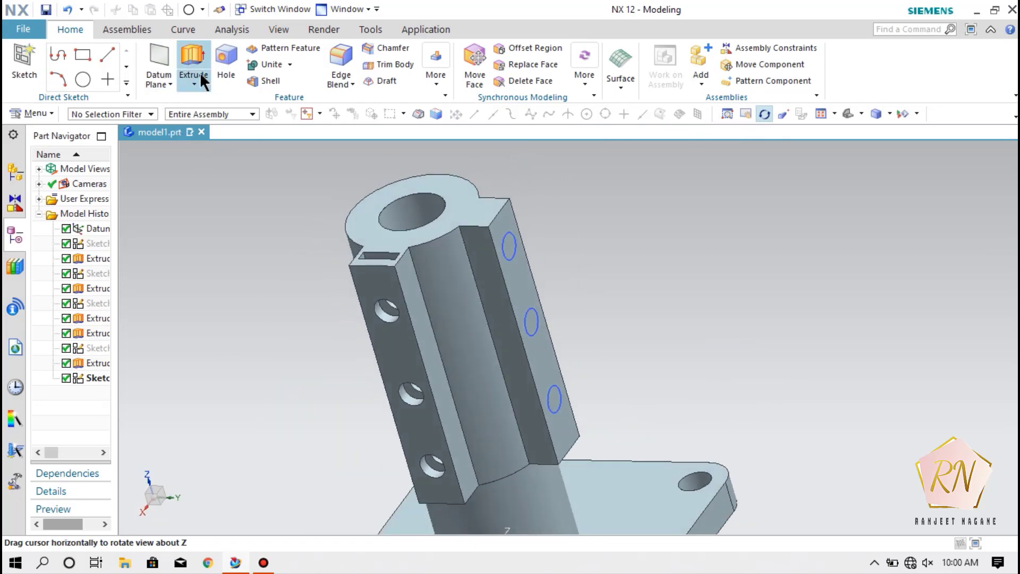
{"action": "left_click", "coordinate": [192, 60]}
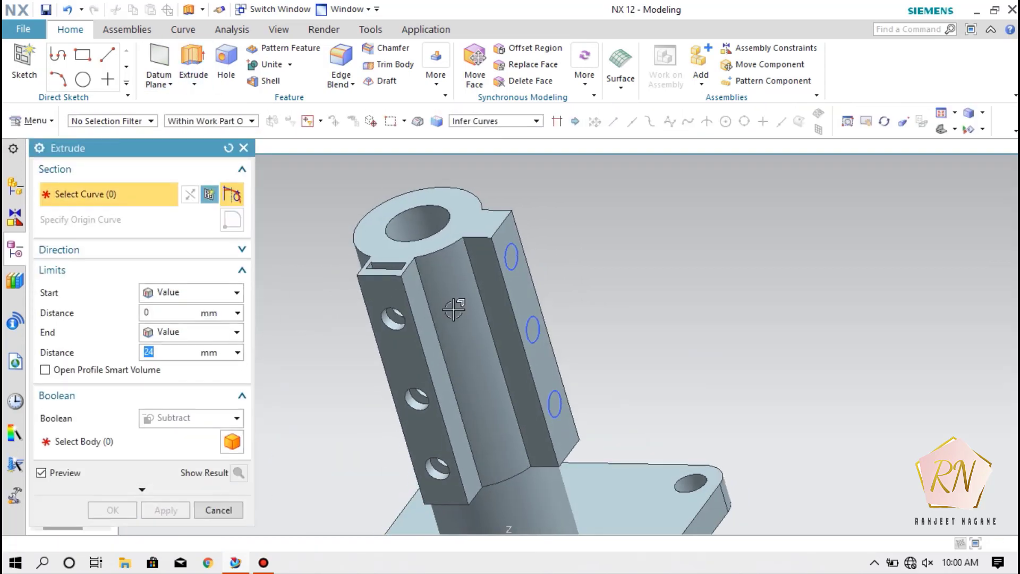
{"action": "left_click", "coordinate": [515, 247]}
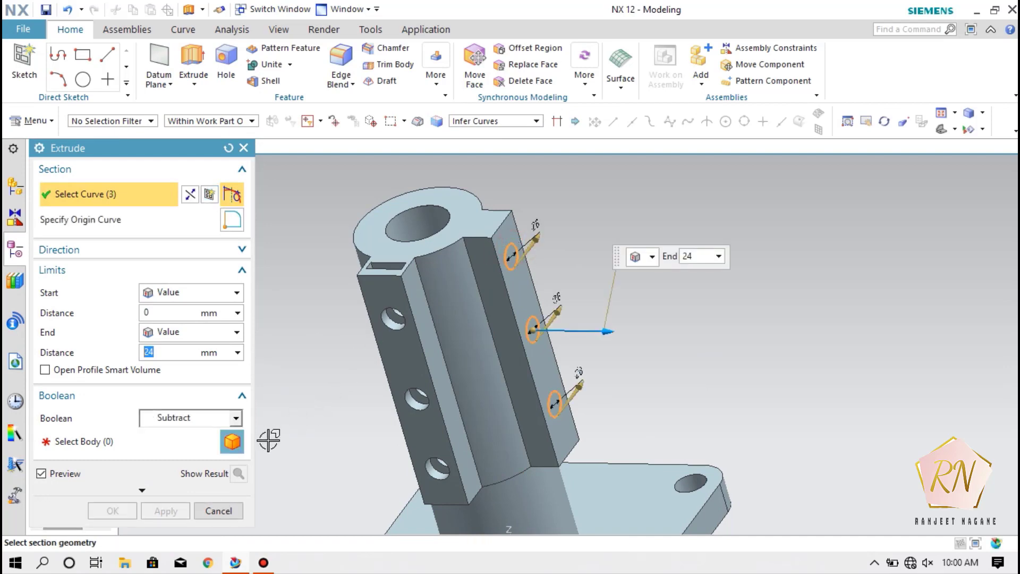
{"action": "left_click", "coordinate": [204, 440]}
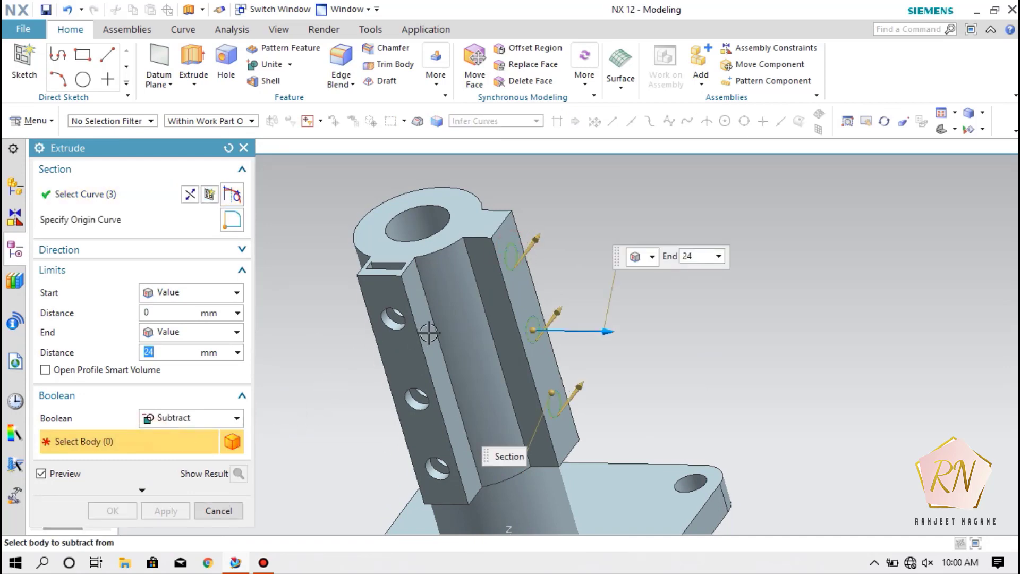
{"action": "left_click", "coordinate": [428, 332]}
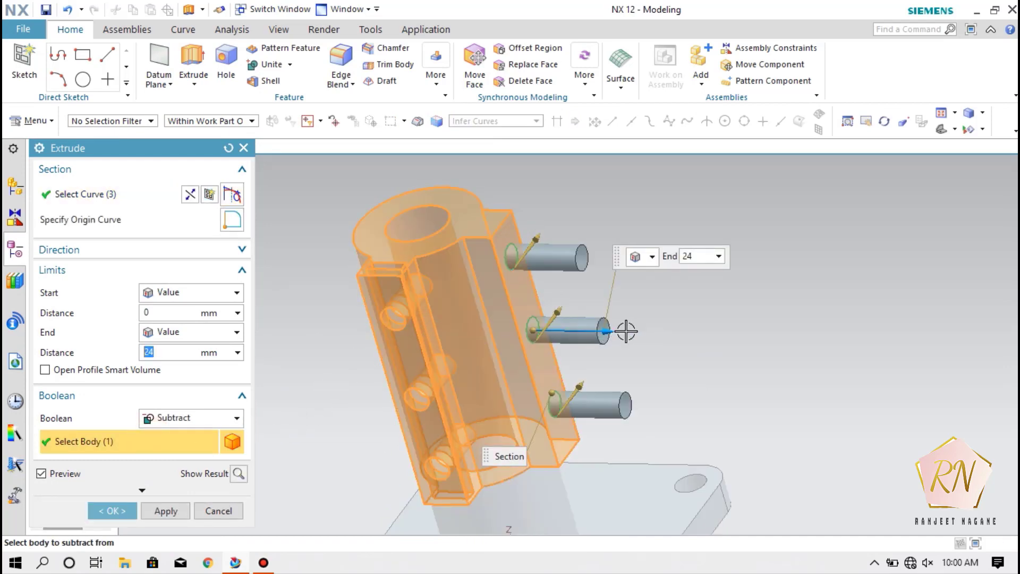
{"action": "left_click_drag", "start_coordinate": [620, 332], "coordinate": [485, 319]}
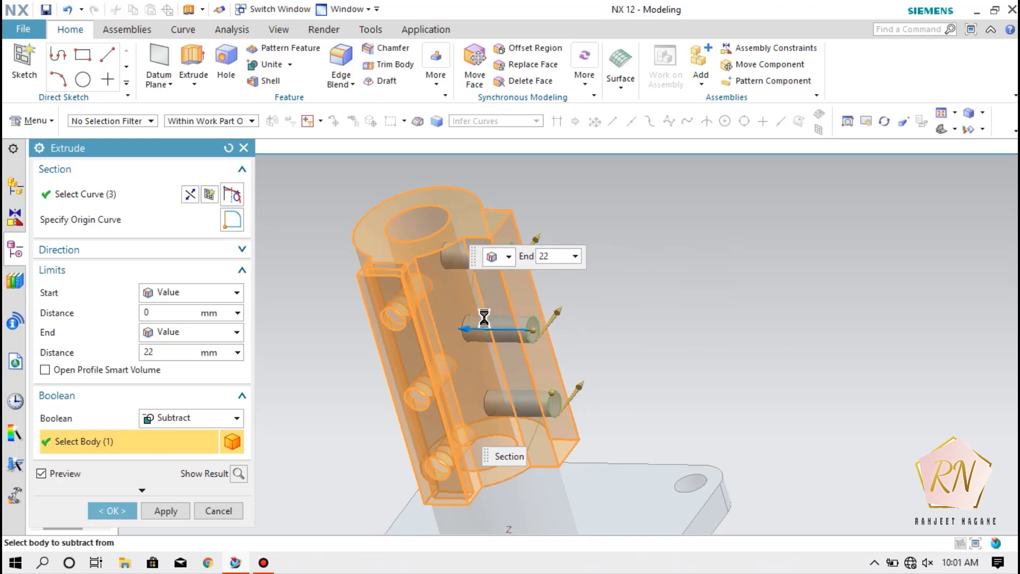
{"action": "left_click", "coordinate": [113, 511]}
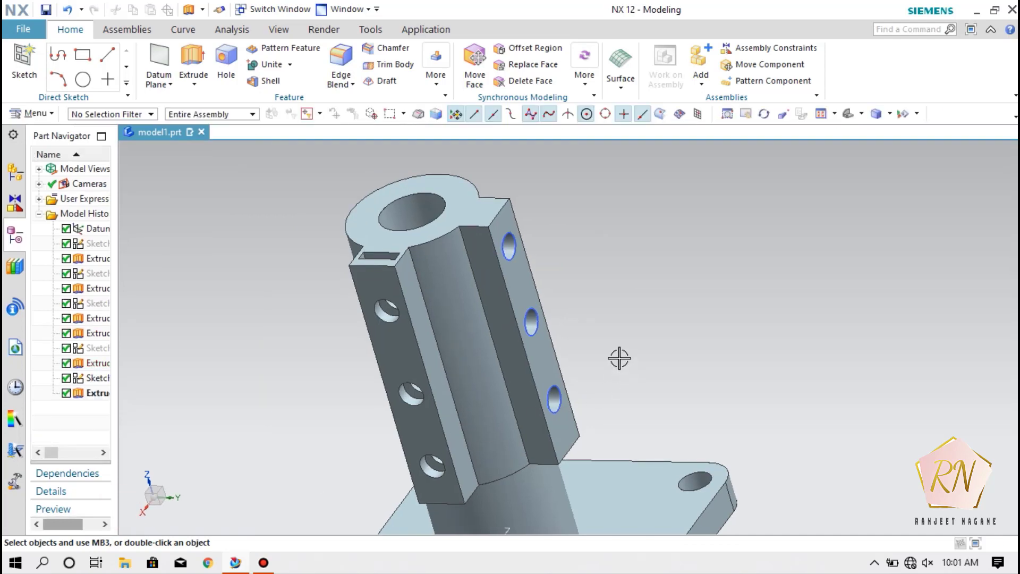
Step: Hide the sketch of the three new holes and the datum coordinate system at the column's base
{"action": "right_click", "coordinate": [534, 319]}
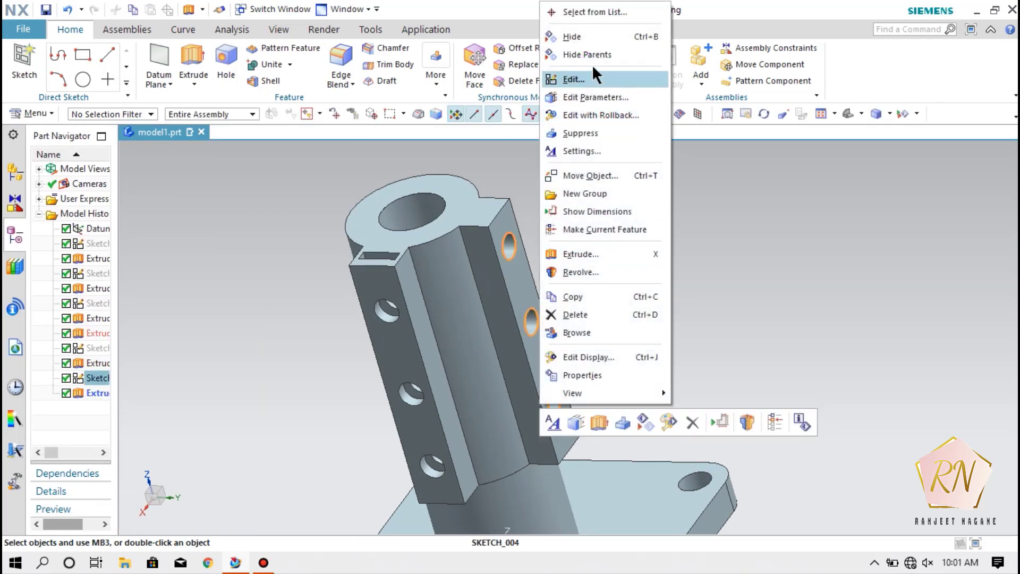
{"action": "left_click", "coordinate": [575, 36]}
{"action": "scroll", "coordinate": [634, 305], "scroll_direction": "down", "scroll_amount": 3}
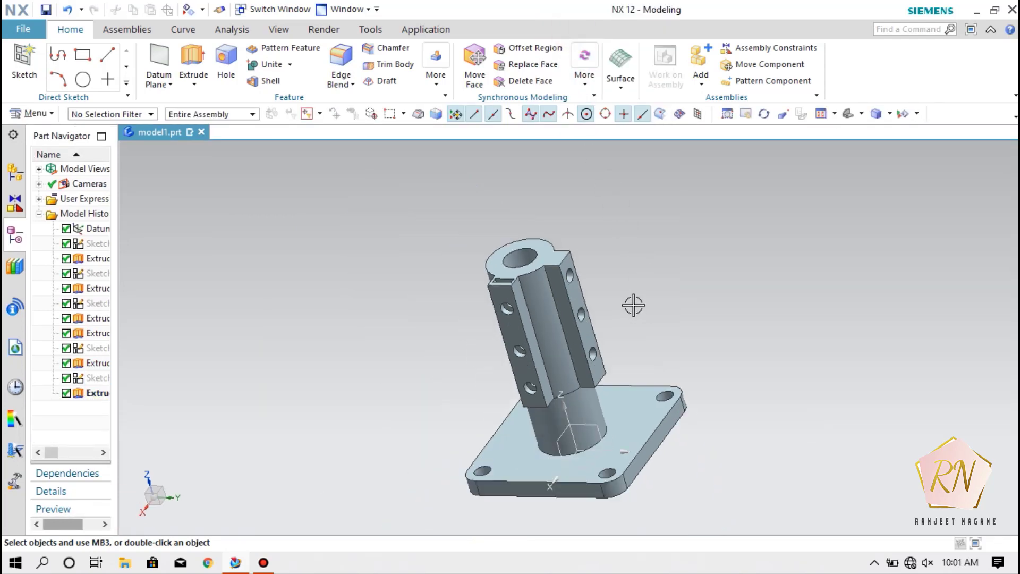
{"action": "scroll", "coordinate": [635, 451], "scroll_direction": "up", "scroll_amount": 4}
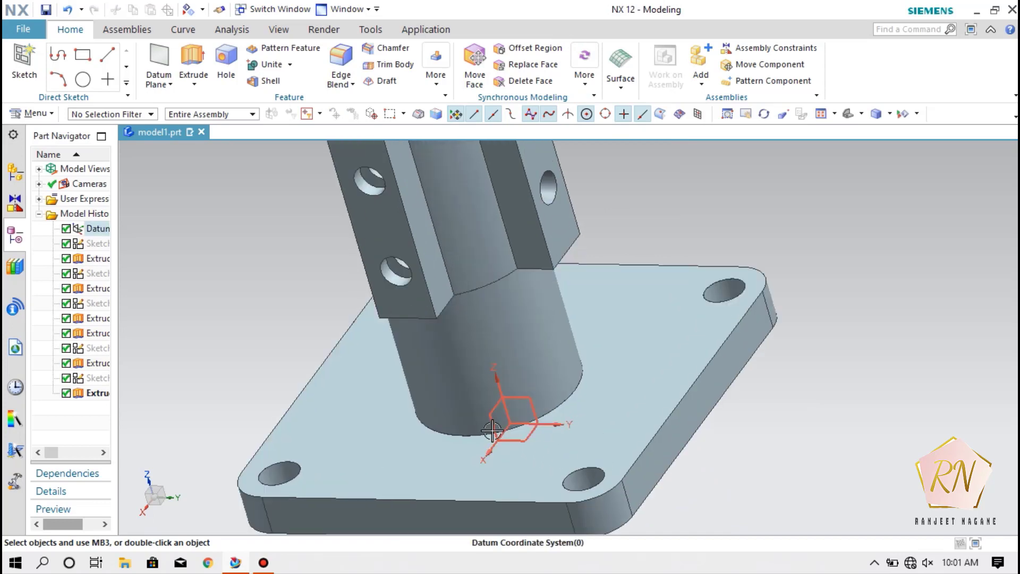
{"action": "left_click", "coordinate": [493, 430]}
{"action": "right_click", "coordinate": [493, 430]}
{"action": "left_click", "coordinate": [523, 134]}
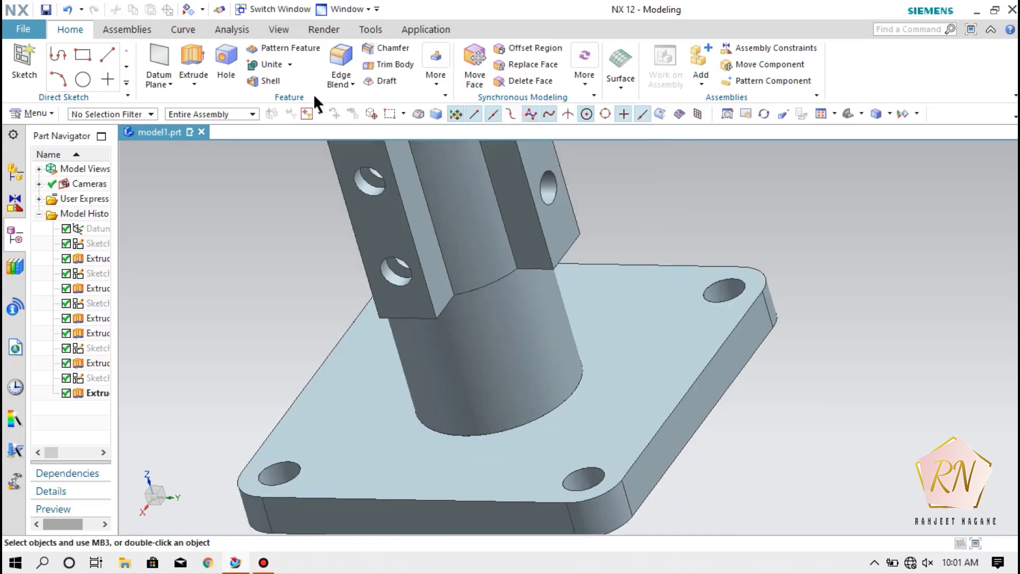
Step: Apply a 3 mm circular edge blend around the circular edge where the column meets the base plate
{"action": "left_click", "coordinate": [341, 61]}
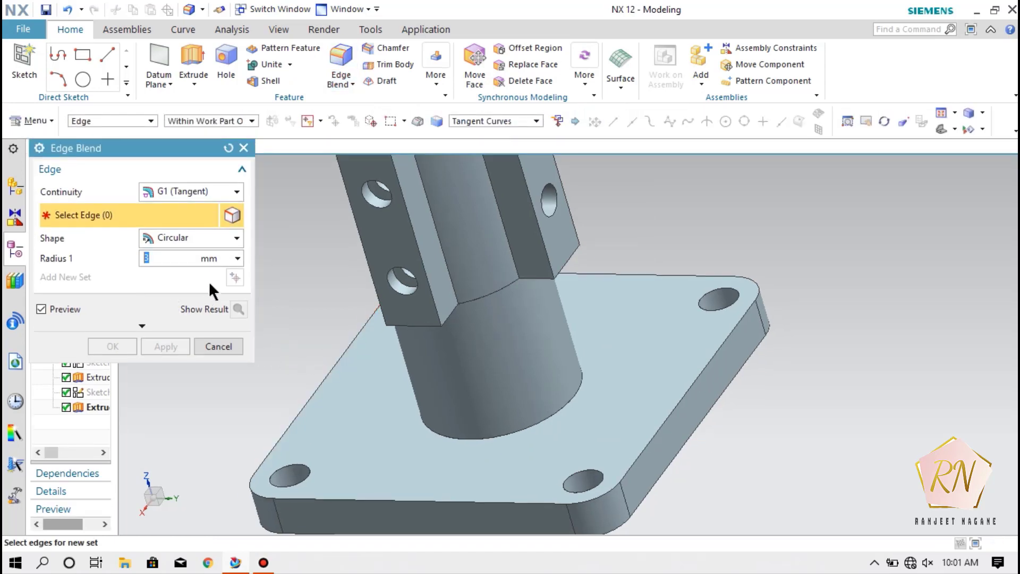
{"action": "left_click", "coordinate": [499, 439]}
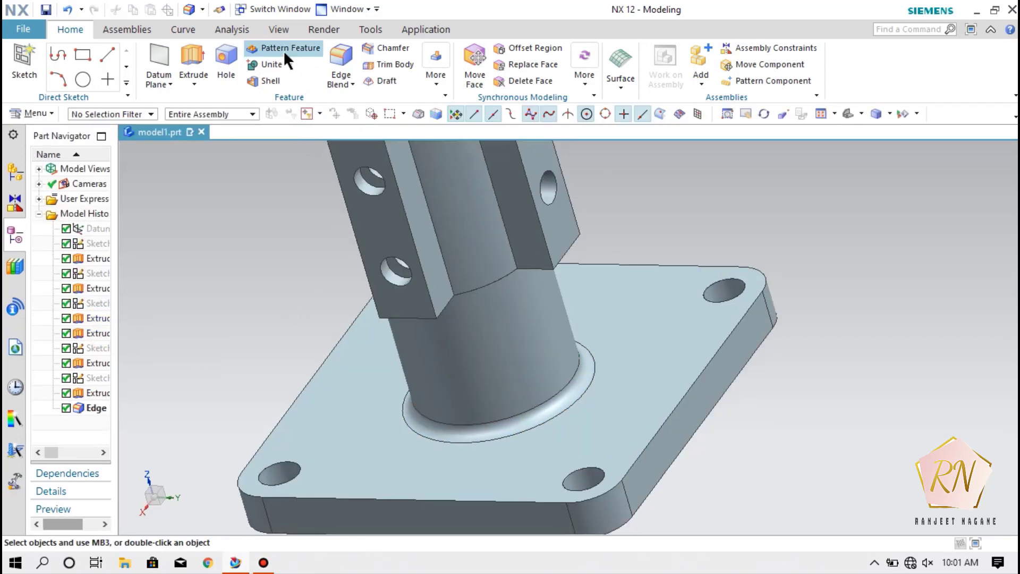
Step: Start a 2 mm edge blend on the four lengthwise edges facing each other between the slotted tab and the +Y-side tab
{"action": "left_click", "coordinate": [335, 63]}
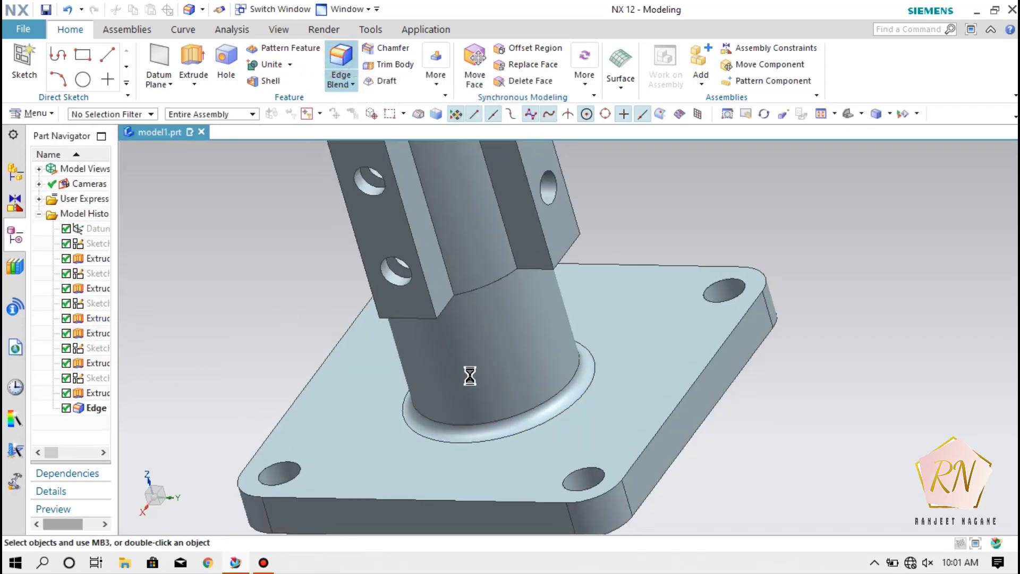
{"action": "scroll", "coordinate": [494, 441], "scroll_direction": "down", "scroll_amount": 5}
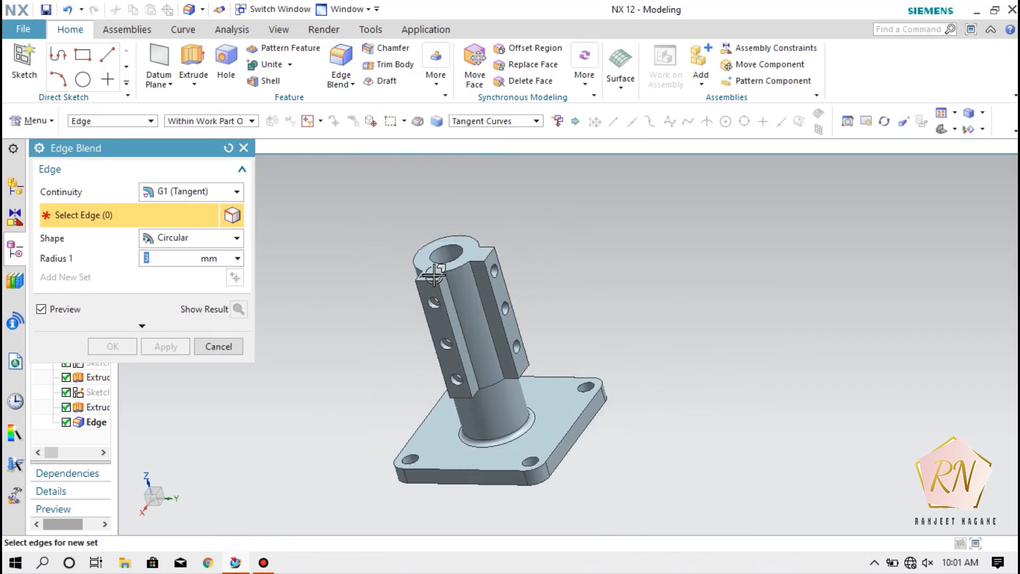
{"action": "scroll", "coordinate": [433, 275], "scroll_direction": "up", "scroll_amount": 3}
{"action": "type", "text": "2"}
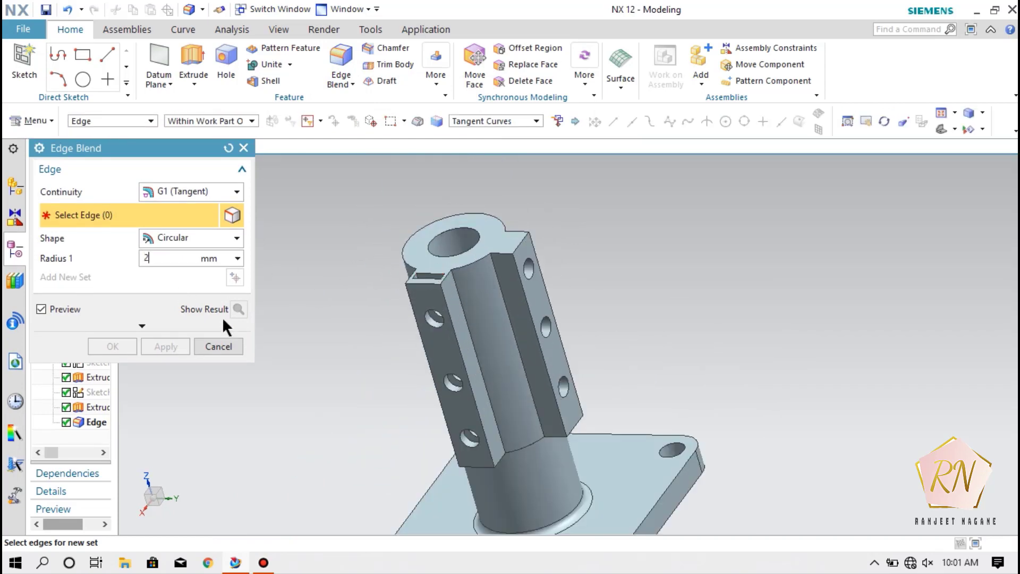
{"action": "left_click", "coordinate": [463, 365]}
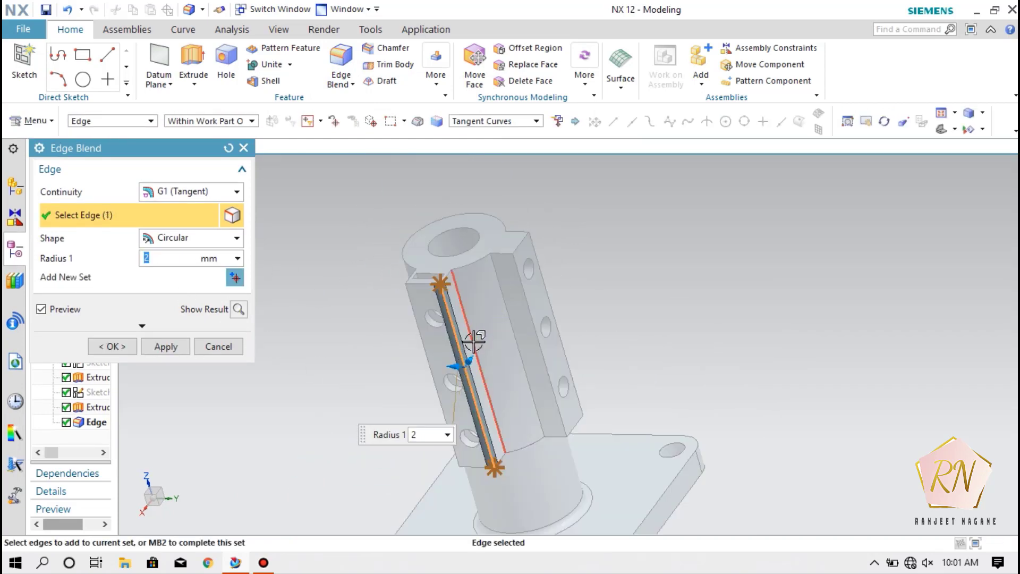
{"action": "left_click", "coordinate": [473, 336]}
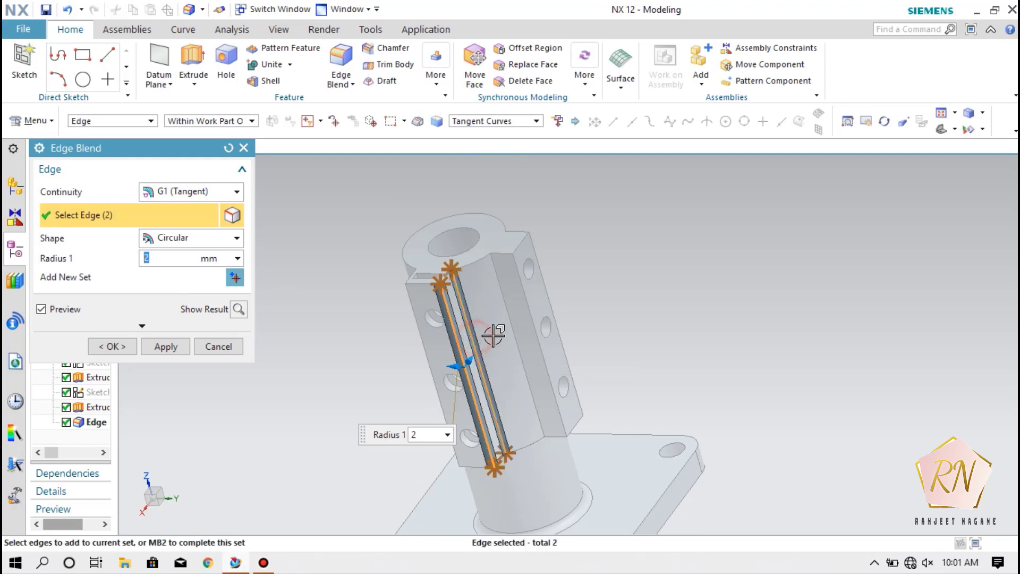
{"action": "left_click", "coordinate": [518, 318]}
{"action": "left_click", "coordinate": [526, 313]}
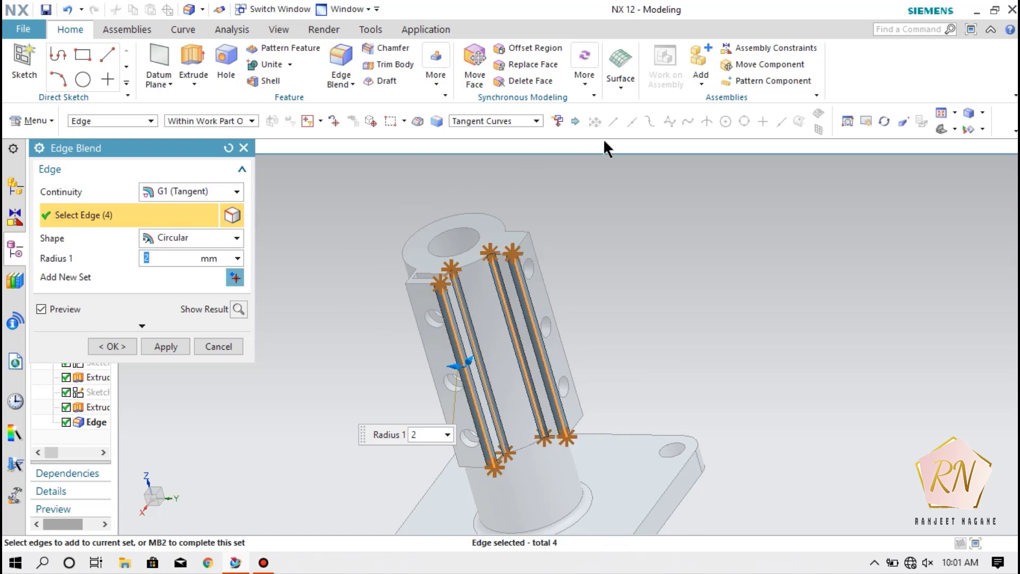
Step: Add the two lengthwise edges on the opposite side of the slotted tab to the 2 mm edge blend
{"action": "left_click", "coordinate": [880, 125]}
{"action": "left_click_drag", "start_coordinate": [643, 267], "coordinate": [699, 262]}
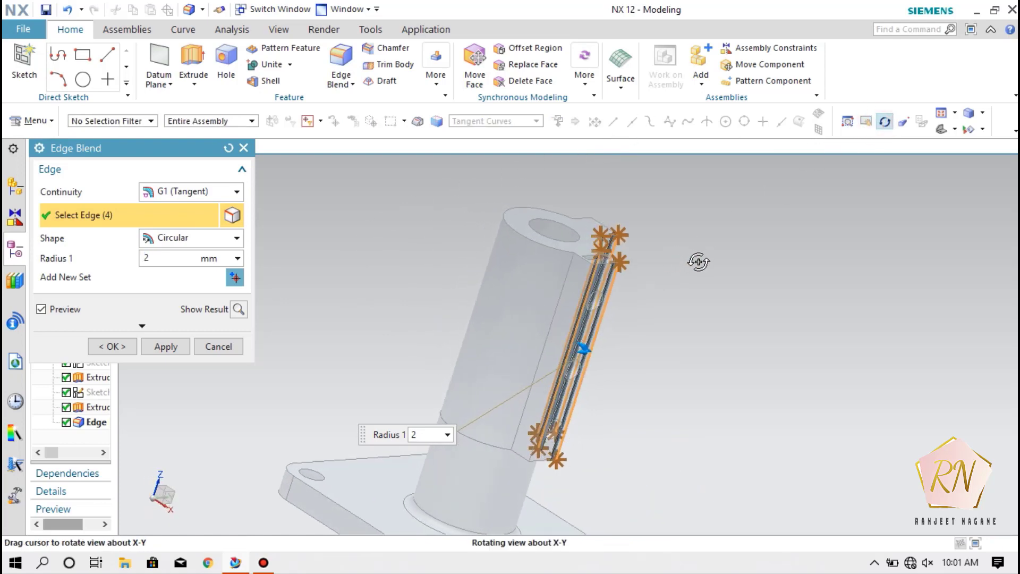
{"action": "key", "text": "Escape"}
{"action": "scroll", "coordinate": [570, 340], "scroll_direction": "up", "scroll_amount": 5}
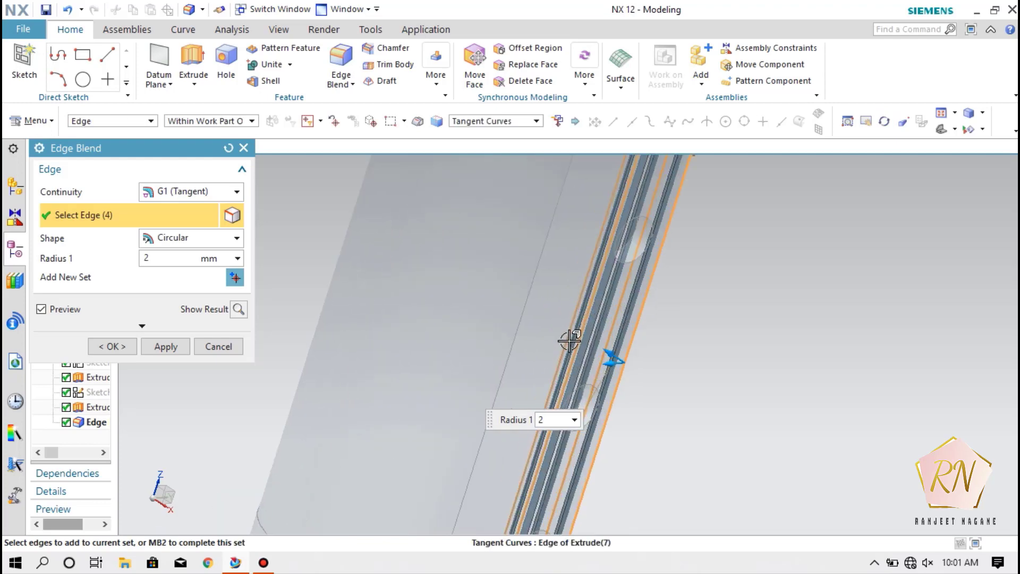
{"action": "left_click", "coordinate": [569, 338]}
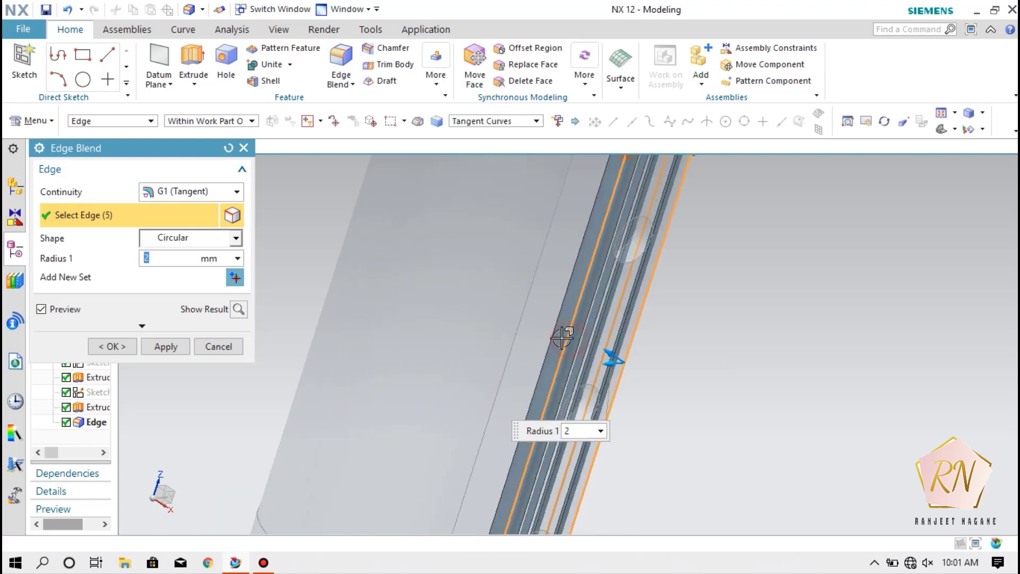
{"action": "left_click", "coordinate": [517, 322]}
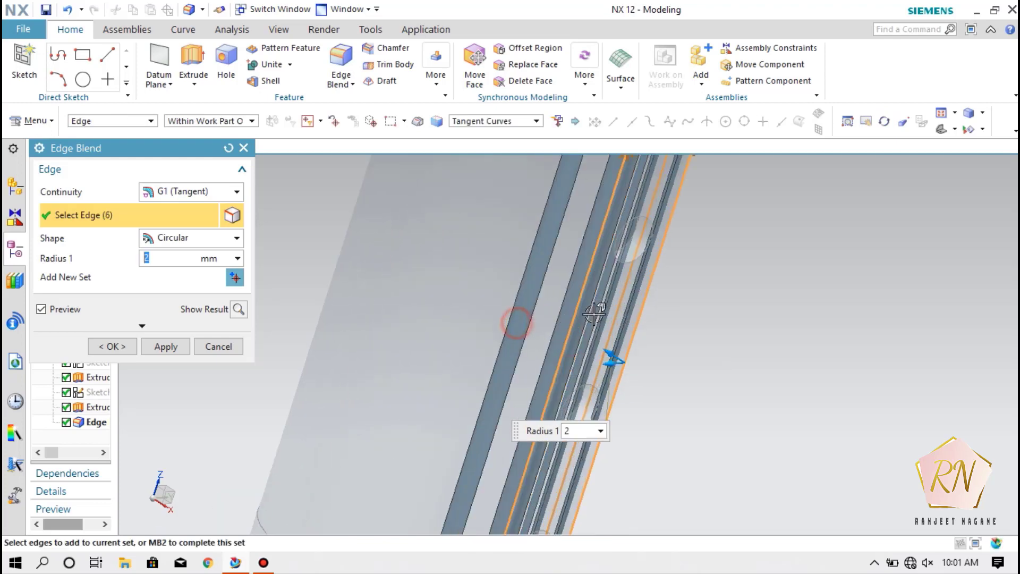
Step: Add the two remaining lengthwise edges of the +Y-side tab to the 2 mm edge blend and apply it
{"action": "left_click", "coordinate": [884, 122]}
{"action": "left_click_drag", "start_coordinate": [731, 276], "coordinate": [640, 319]}
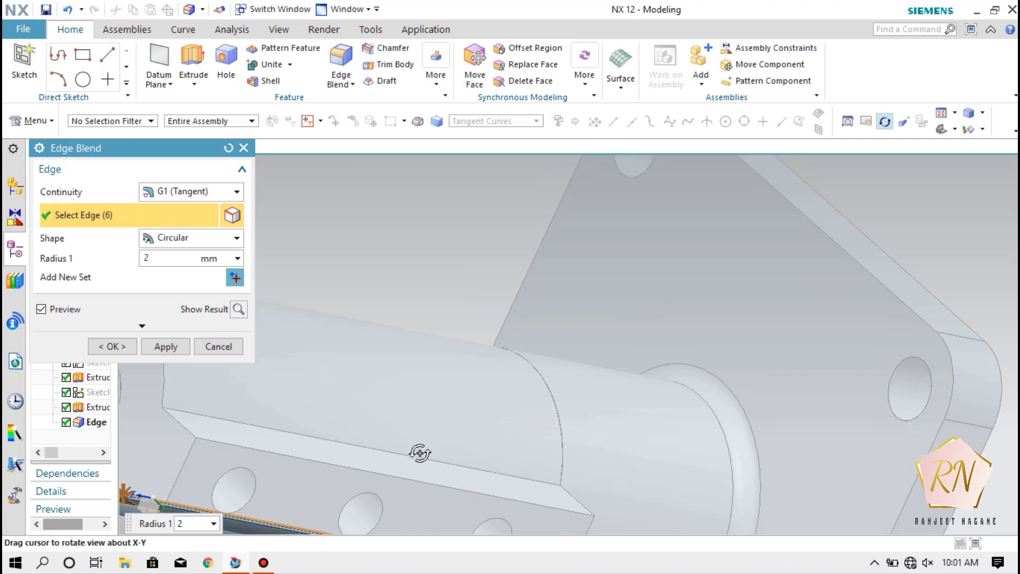
{"action": "key", "text": "Escape"}
{"action": "left_click", "coordinate": [337, 465]}
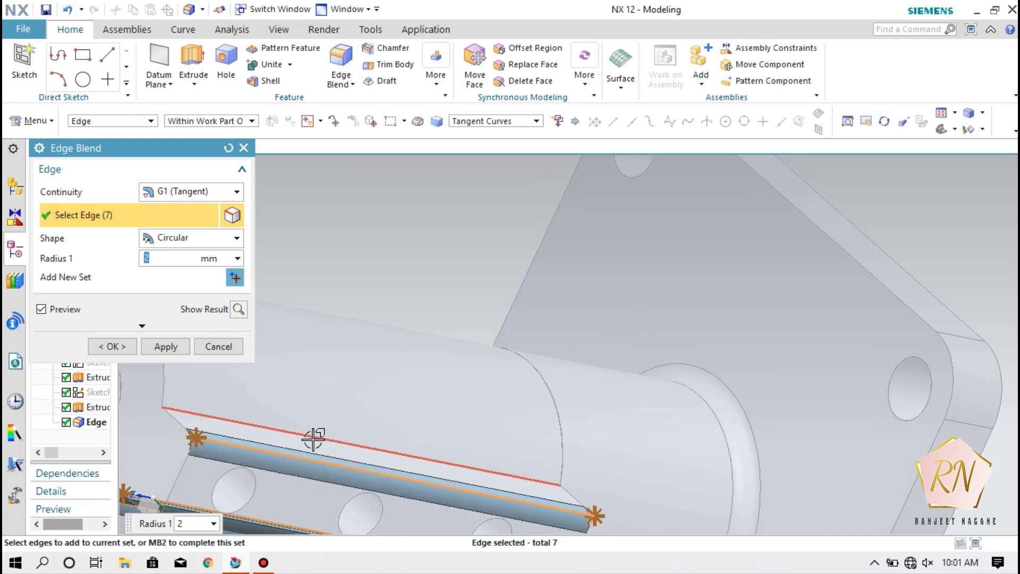
{"action": "left_click", "coordinate": [306, 436]}
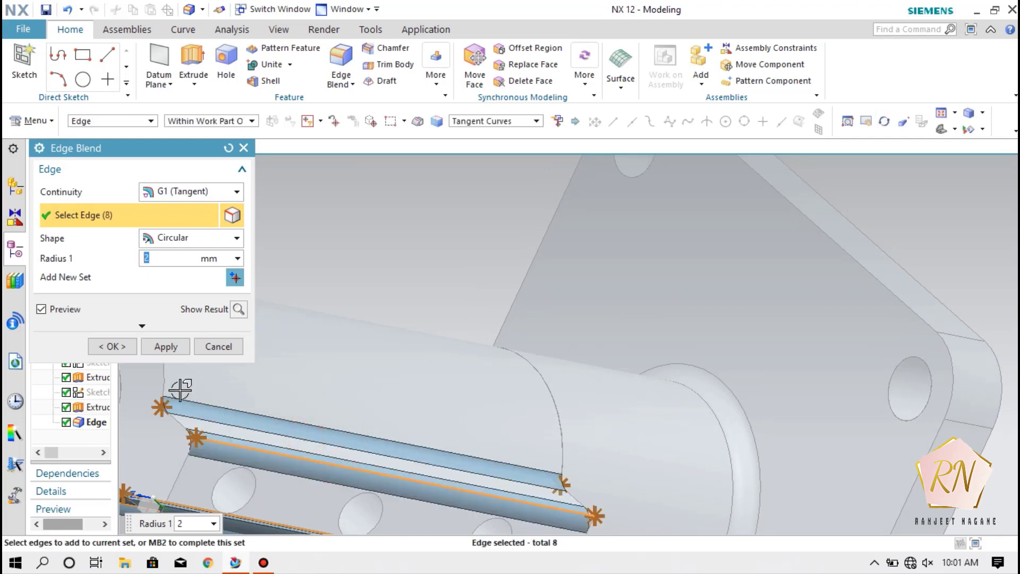
{"action": "left_click", "coordinate": [118, 349]}
{"action": "key", "text": "ctrl+f"}
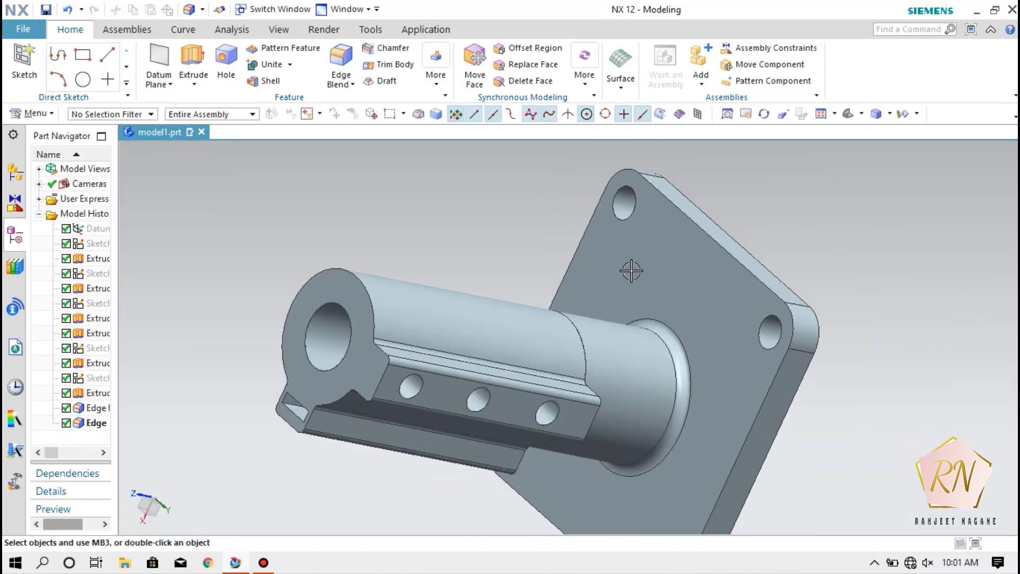
Step: Start a new on-plane sketch on the upper face of the base plate, with its origin at a corner hole
{"action": "left_click", "coordinate": [764, 114]}
{"action": "left_click_drag", "start_coordinate": [468, 221], "coordinate": [508, 161]}
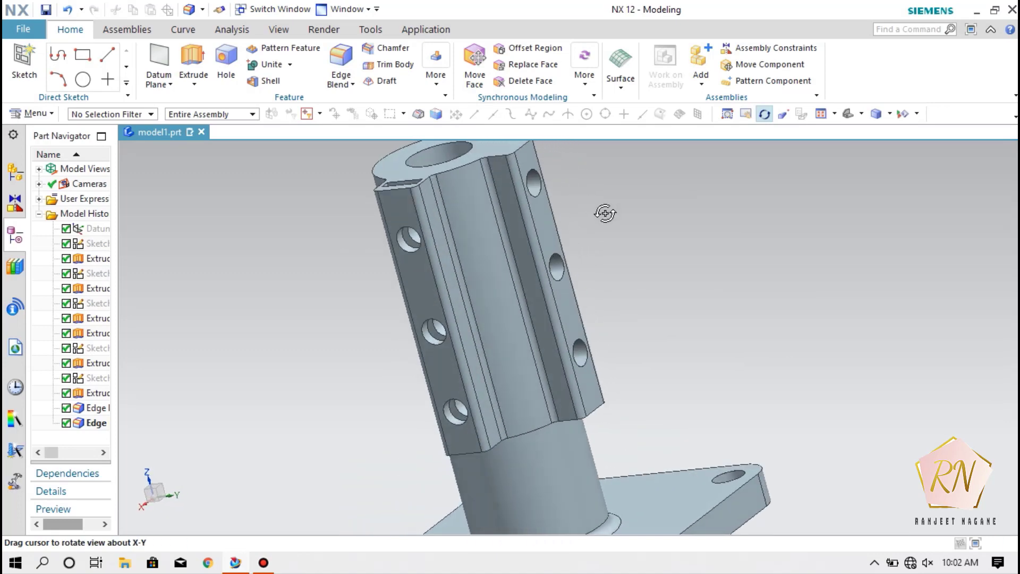
{"action": "scroll", "coordinate": [611, 224], "scroll_direction": "down", "scroll_amount": 5}
{"action": "scroll", "coordinate": [645, 274], "scroll_direction": "up", "scroll_amount": 3}
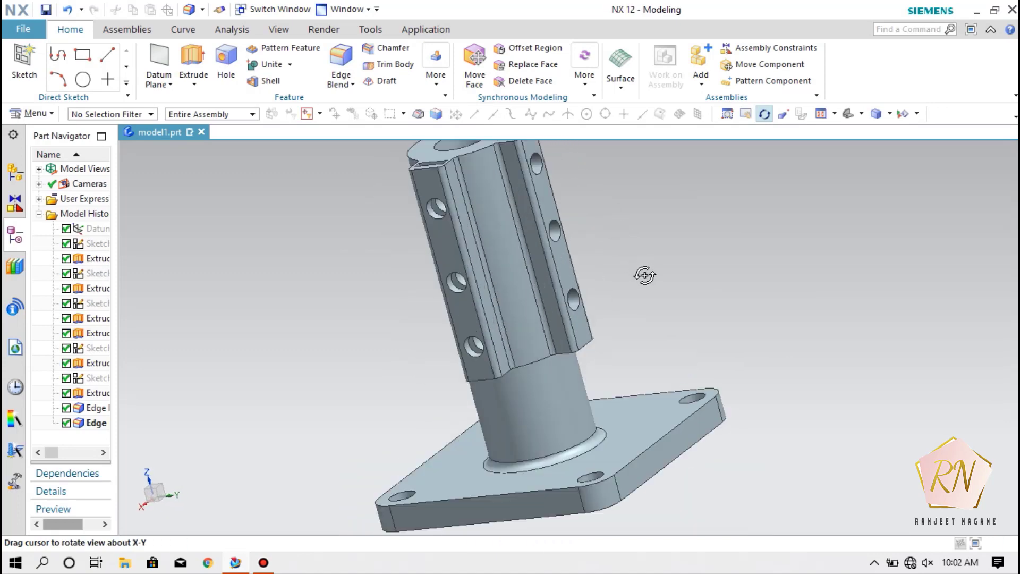
{"action": "left_click", "coordinate": [24, 66]}
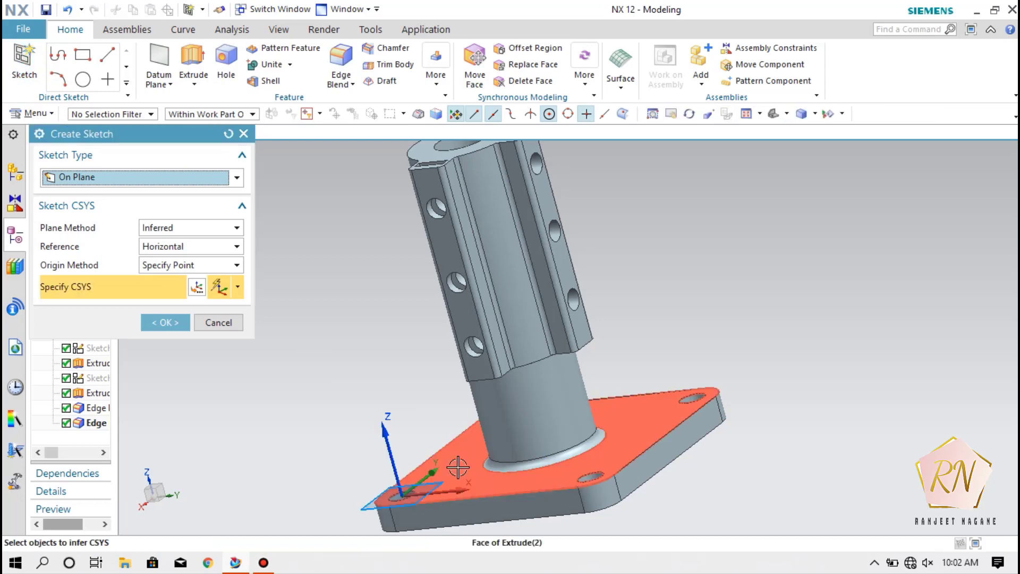
{"action": "left_click", "coordinate": [423, 471]}
{"action": "left_click", "coordinate": [171, 323]}
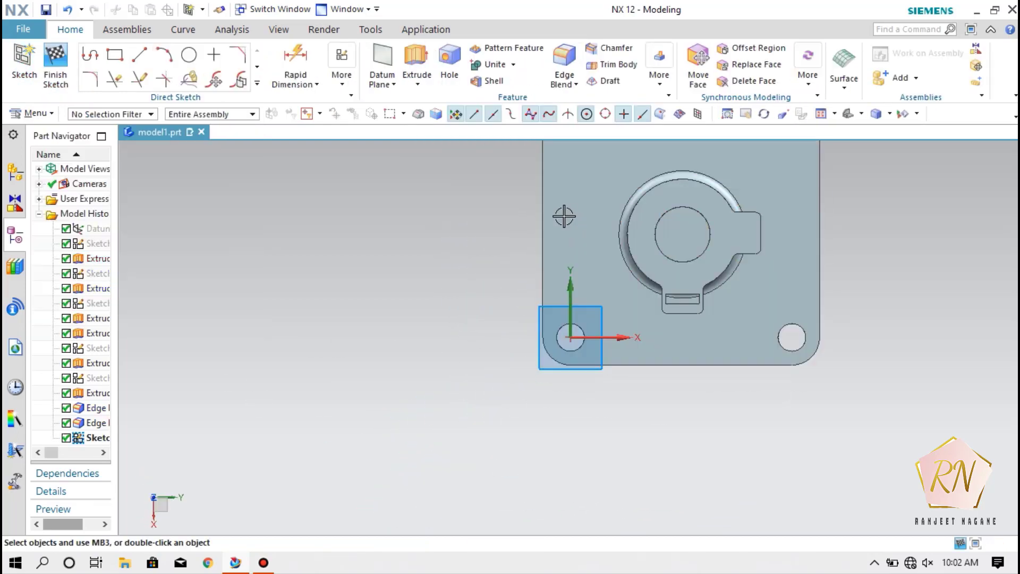
Step: Draw a 10 mm circle centred on the sketch origin, matching the edge of that corner hole
{"action": "left_click", "coordinate": [189, 55]}
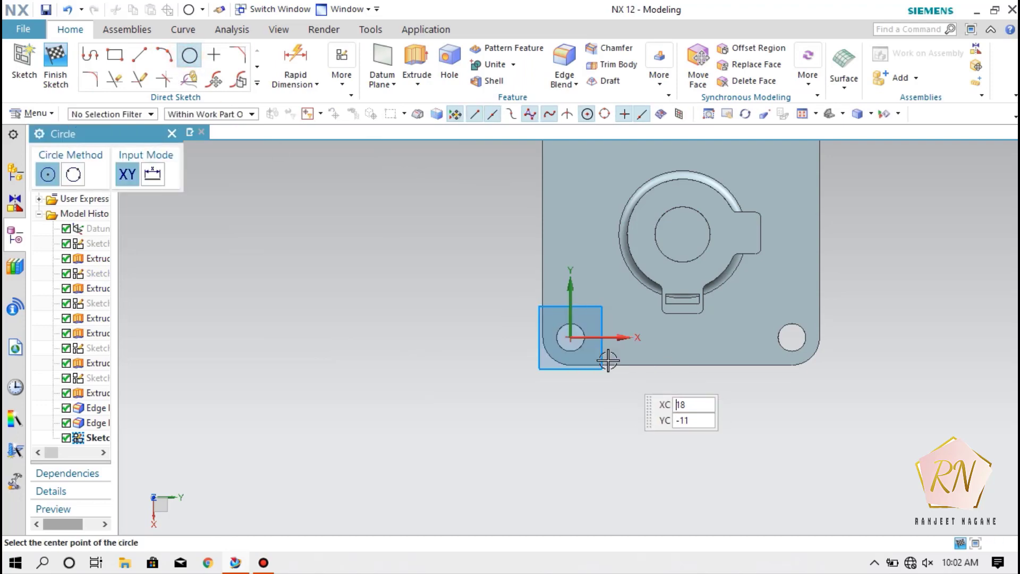
{"action": "left_click", "coordinate": [573, 339]}
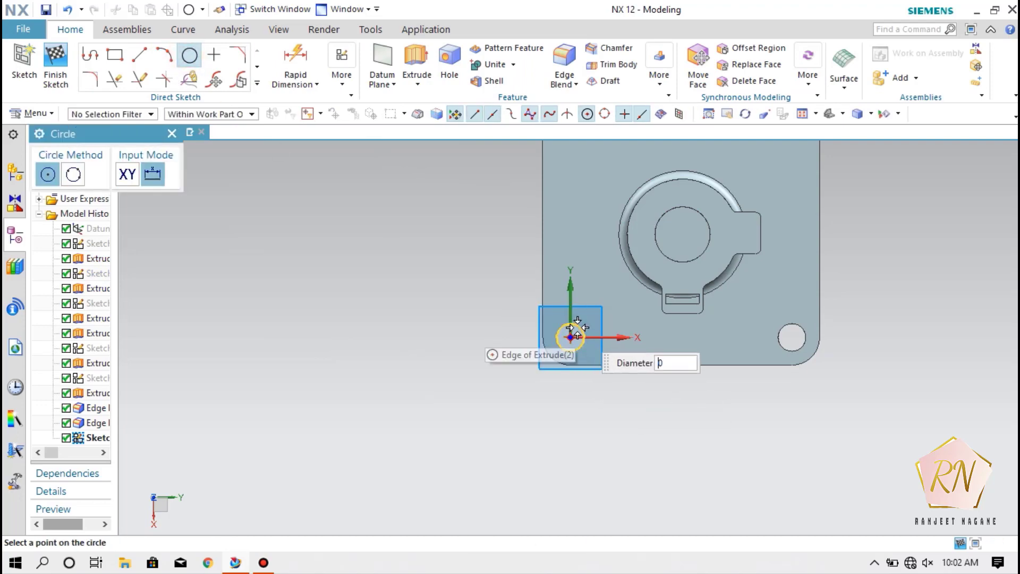
{"action": "left_click", "coordinate": [578, 328]}
{"action": "scroll", "coordinate": [577, 332], "scroll_direction": "up", "scroll_amount": 6}
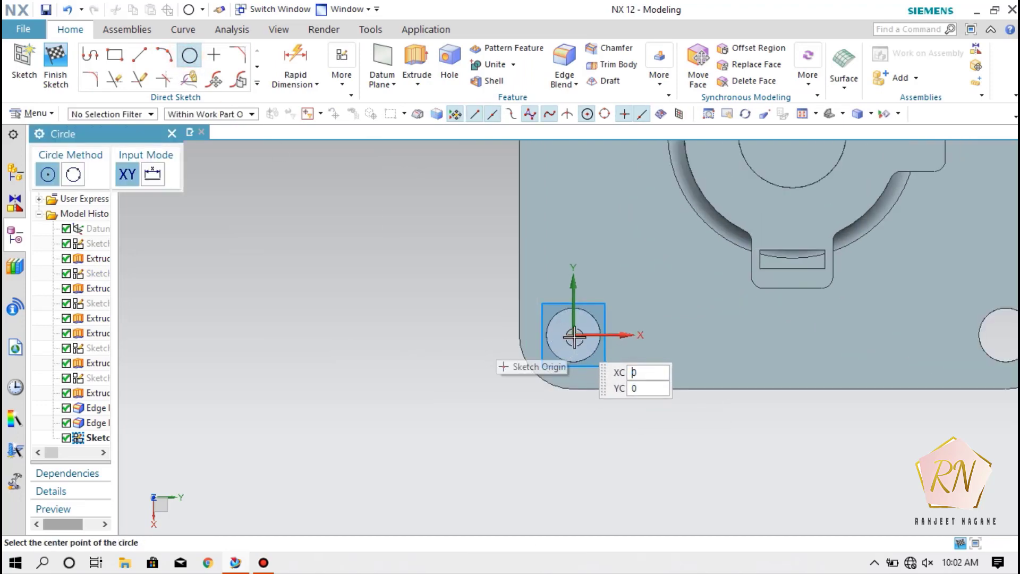
{"action": "left_click", "coordinate": [572, 332]}
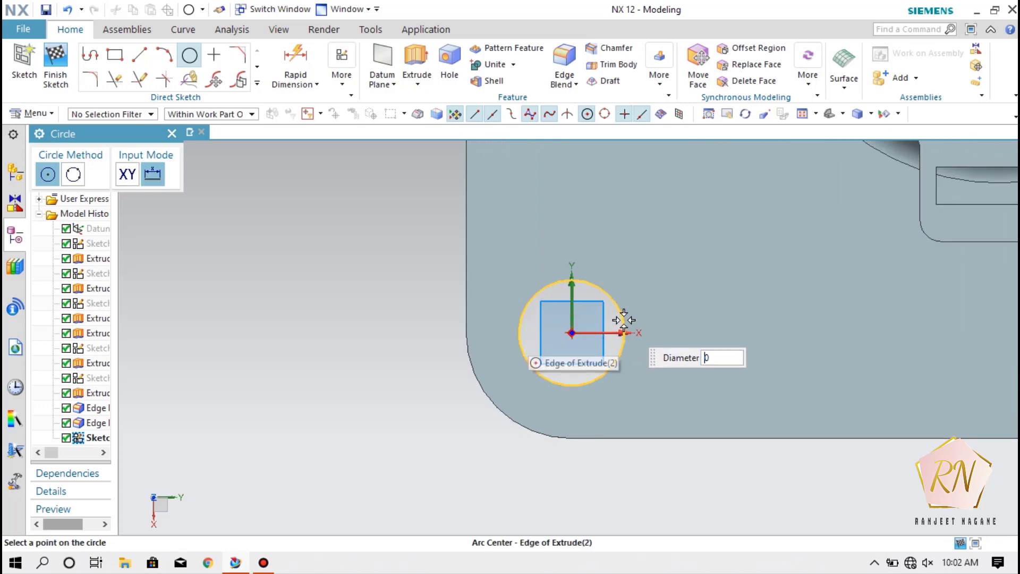
{"action": "left_click", "coordinate": [620, 315]}
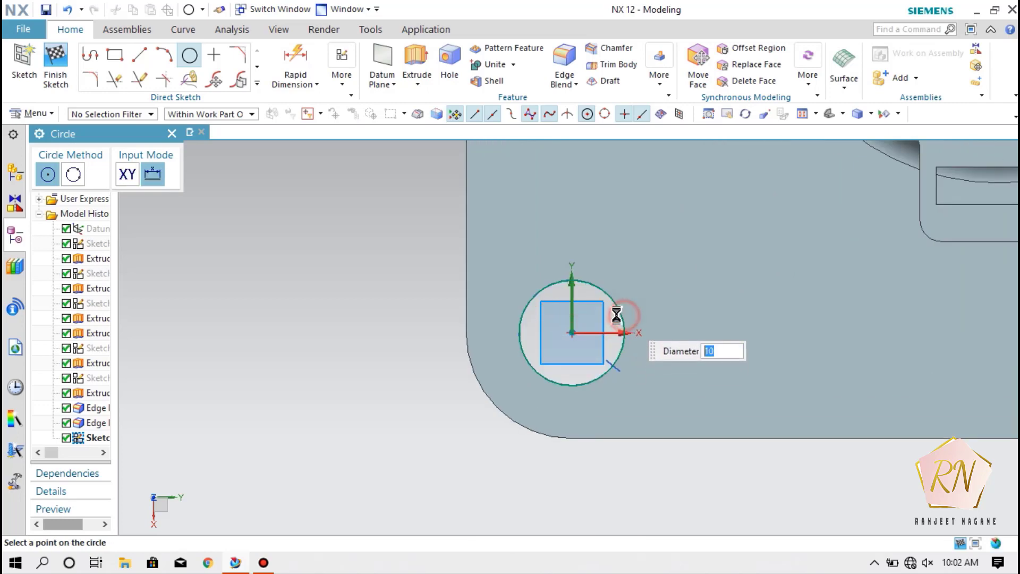
Step: Draw 15 mm circles concentric with the sketch-origin corner hole and with the neighbouring corner hole along the sketch X axis
{"action": "left_click", "coordinate": [573, 333]}
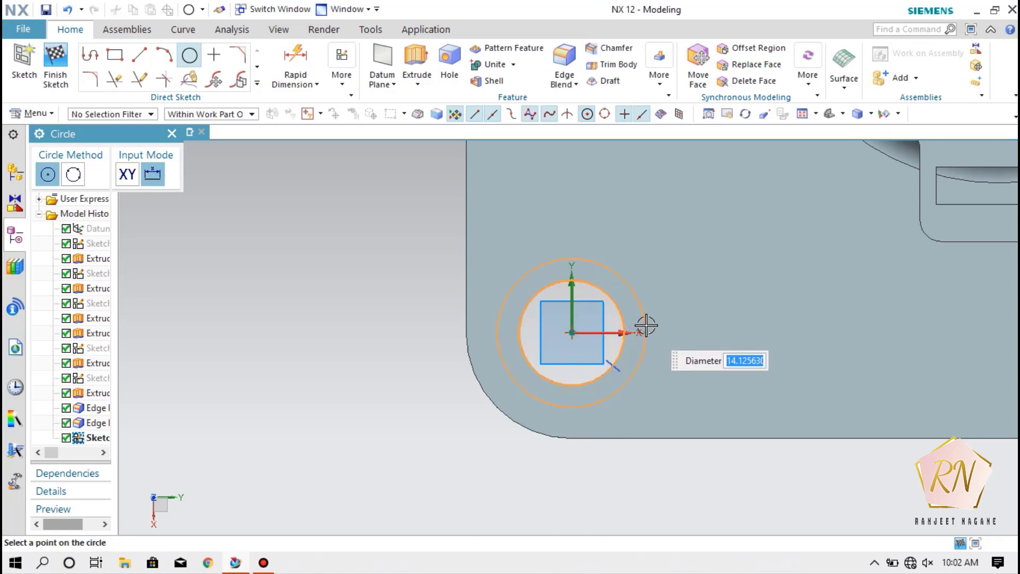
{"action": "key", "text": "Return"}
{"action": "scroll", "coordinate": [315, 360], "scroll_direction": "down", "scroll_amount": 3}
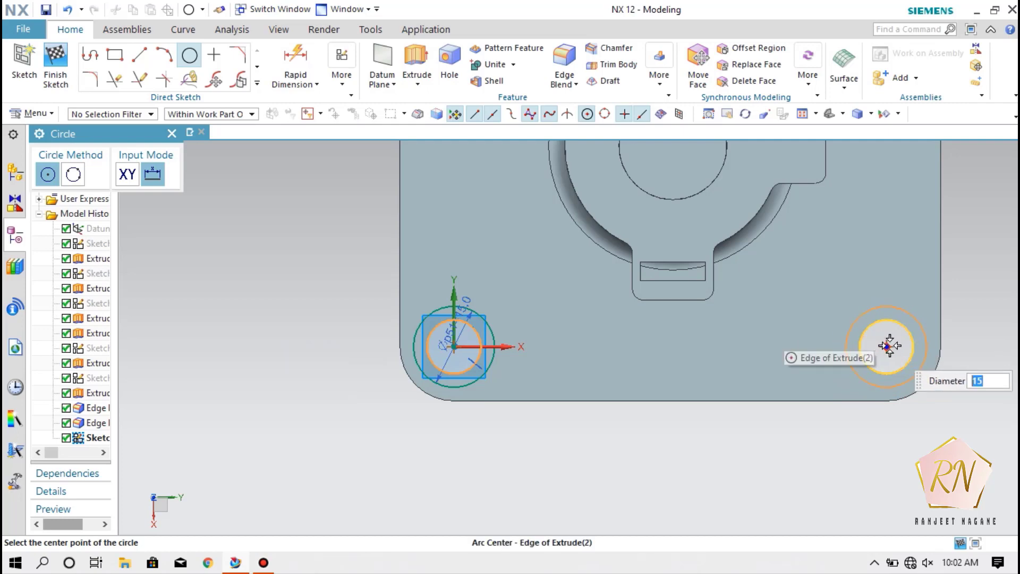
{"action": "left_click", "coordinate": [890, 346]}
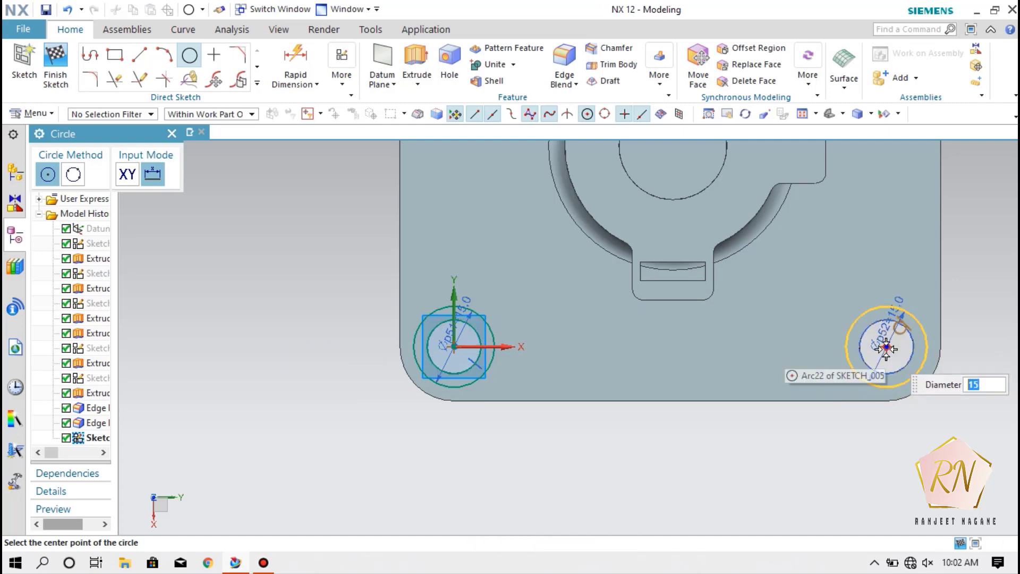
{"action": "scroll", "coordinate": [807, 380], "scroll_direction": "down", "scroll_amount": 1}
{"action": "scroll", "coordinate": [807, 380], "scroll_direction": "down", "scroll_amount": 3}
{"action": "scroll", "coordinate": [842, 398], "scroll_direction": "up", "scroll_amount": 5}
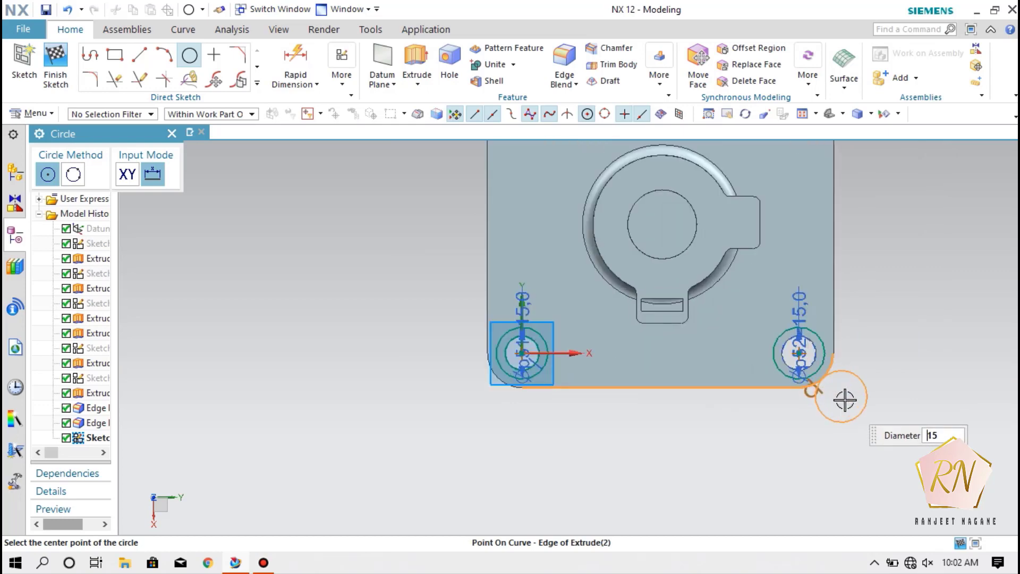
Step: Draw 15 mm circles concentric with the two remaining corner holes on the sketch's +Y side
{"action": "scroll", "coordinate": [776, 425], "scroll_direction": "down", "scroll_amount": 4}
{"action": "scroll", "coordinate": [798, 251], "scroll_direction": "down", "scroll_amount": 2}
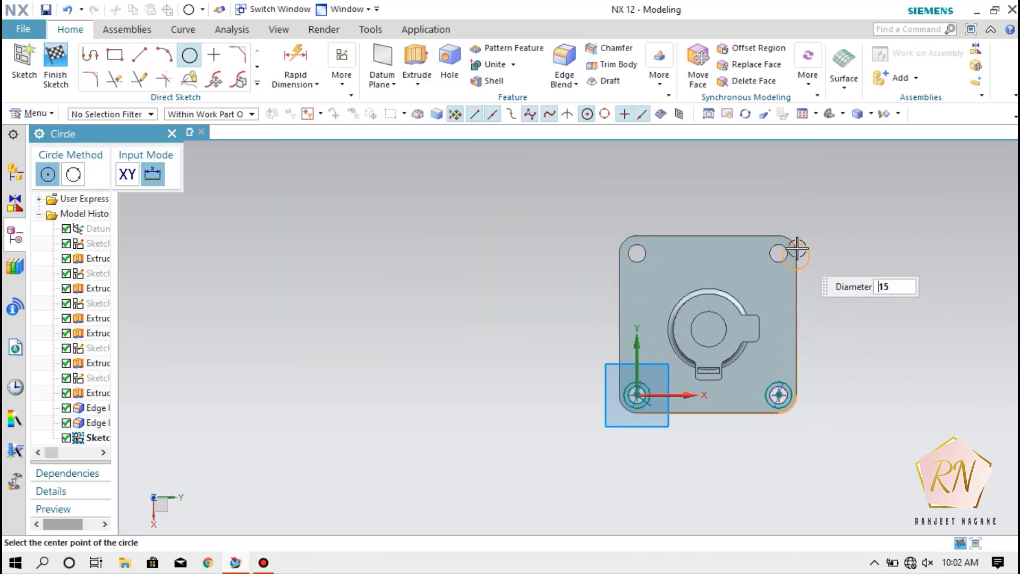
{"action": "scroll", "coordinate": [770, 252], "scroll_direction": "up", "scroll_amount": 5}
{"action": "scroll", "coordinate": [770, 253], "scroll_direction": "up", "scroll_amount": 4}
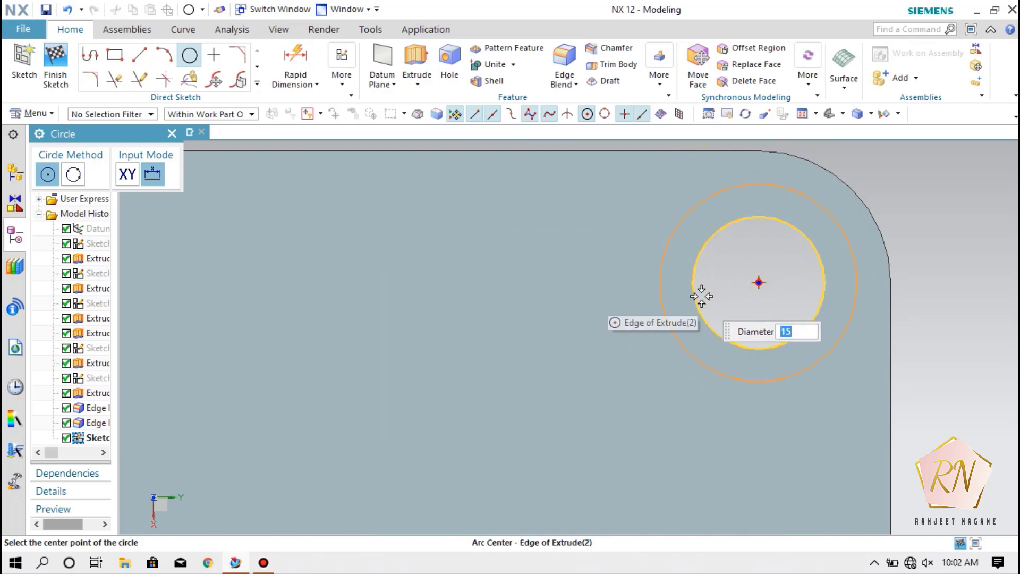
{"action": "left_click", "coordinate": [758, 282]}
{"action": "scroll", "coordinate": [952, 343], "scroll_direction": "down", "scroll_amount": 4}
{"action": "scroll", "coordinate": [537, 327], "scroll_direction": "up", "scroll_amount": 5}
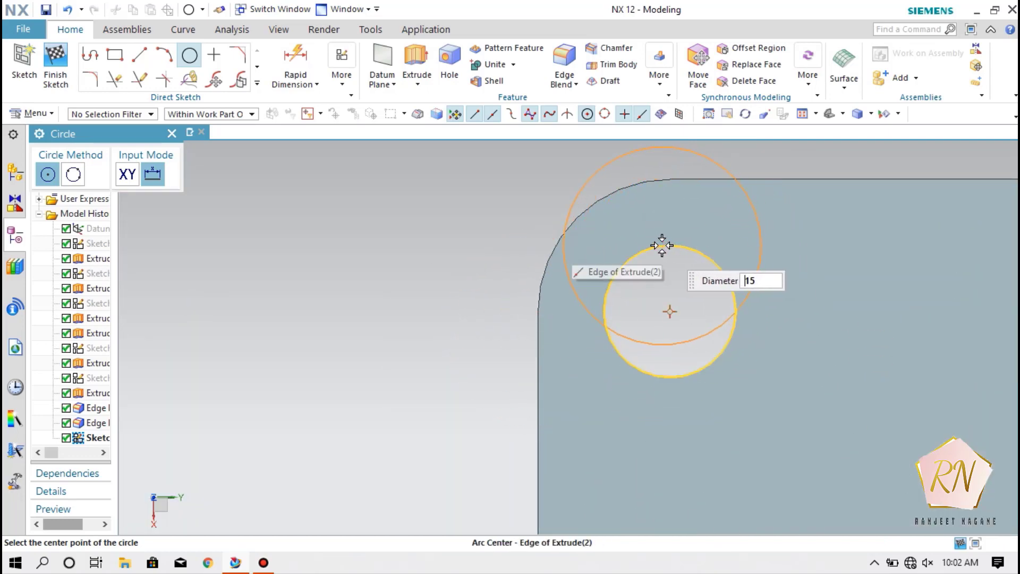
{"action": "left_click", "coordinate": [670, 312]}
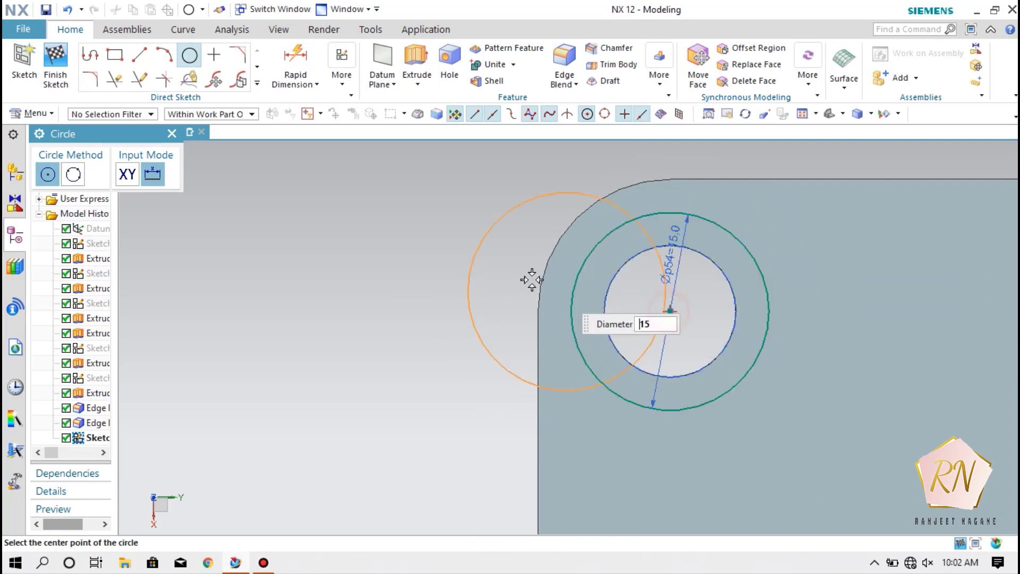
Step: Draw a 10 mm circle along the edge of the corner hole centred at X 0, Y 80
{"action": "left_click", "coordinate": [189, 53]}
{"action": "left_click", "coordinate": [190, 53]}
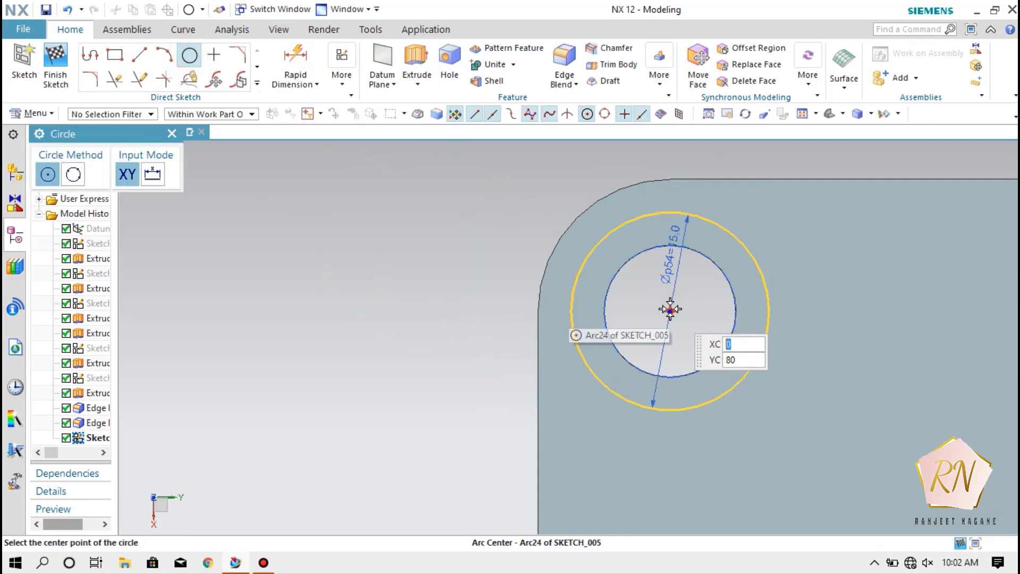
{"action": "left_click", "coordinate": [671, 311]}
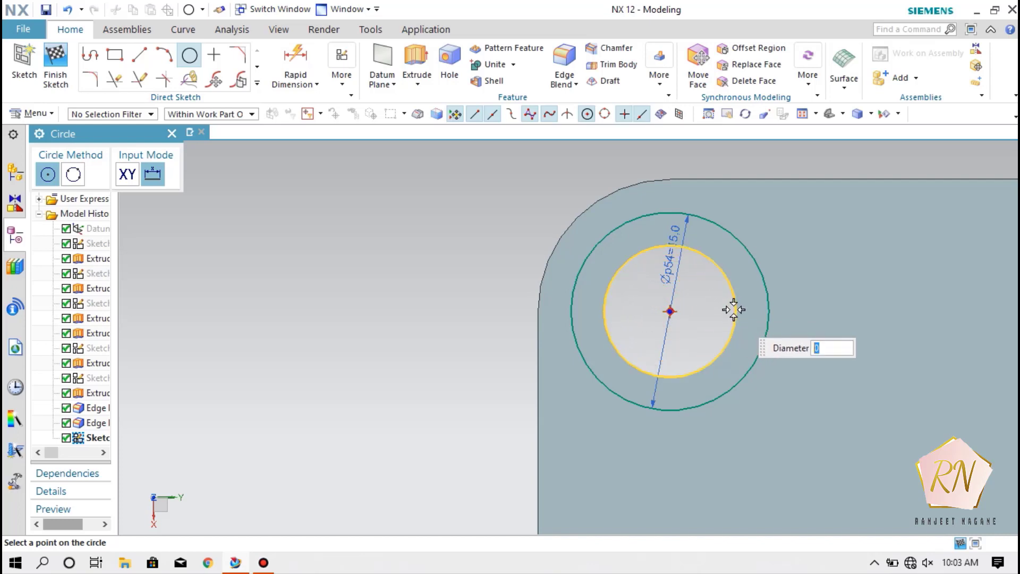
{"action": "left_click", "coordinate": [734, 290]}
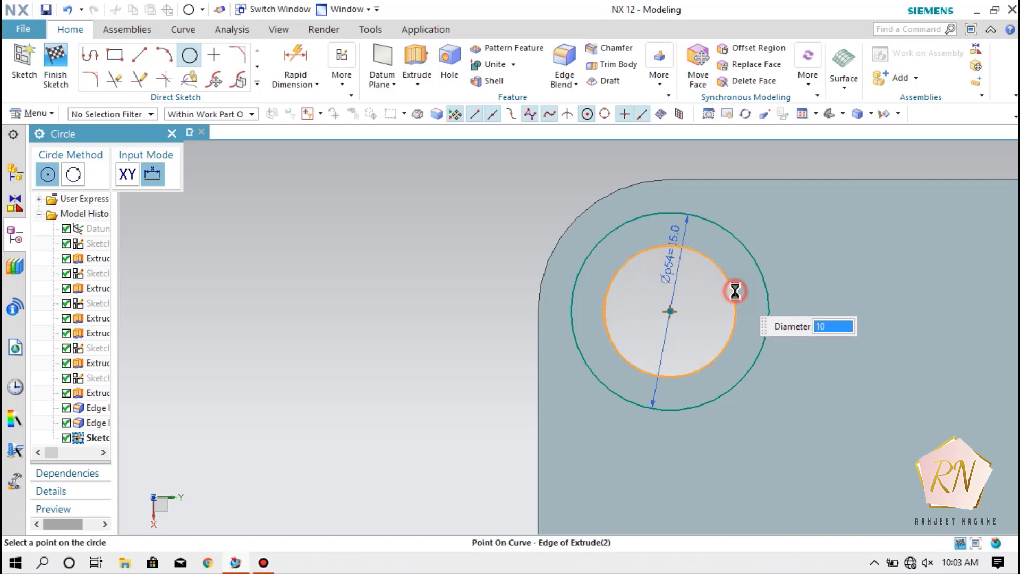
Step: Draw a 10 mm circle along the edge of the corner hole centred at X 80, Y 80
{"action": "scroll", "coordinate": [263, 333], "scroll_direction": "down", "scroll_amount": 3}
{"action": "scroll", "coordinate": [263, 332], "scroll_direction": "down", "scroll_amount": 3}
{"action": "scroll", "coordinate": [611, 330], "scroll_direction": "down", "scroll_amount": 1}
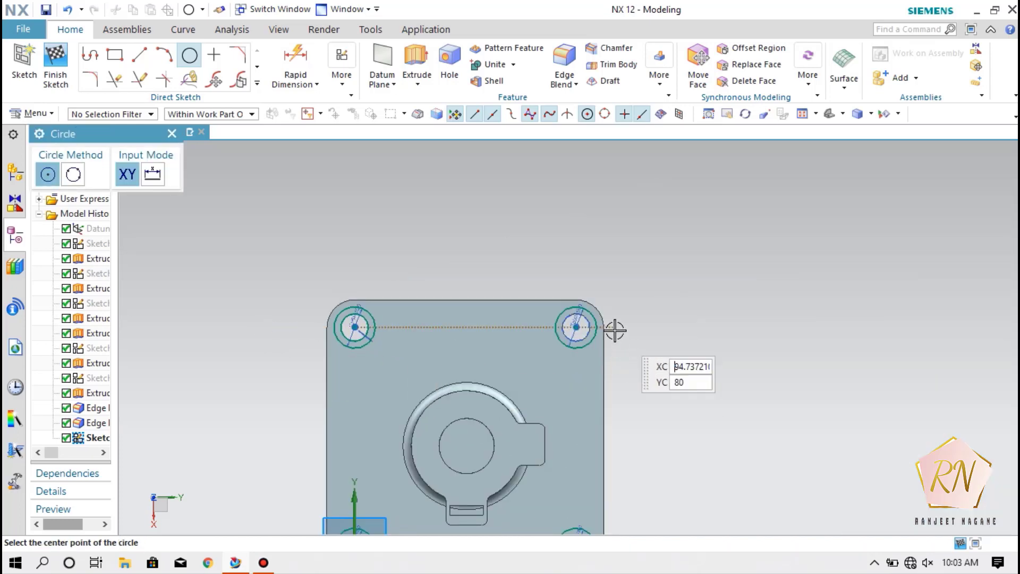
{"action": "scroll", "coordinate": [573, 321], "scroll_direction": "up", "scroll_amount": 5}
{"action": "scroll", "coordinate": [573, 323], "scroll_direction": "up", "scroll_amount": 2}
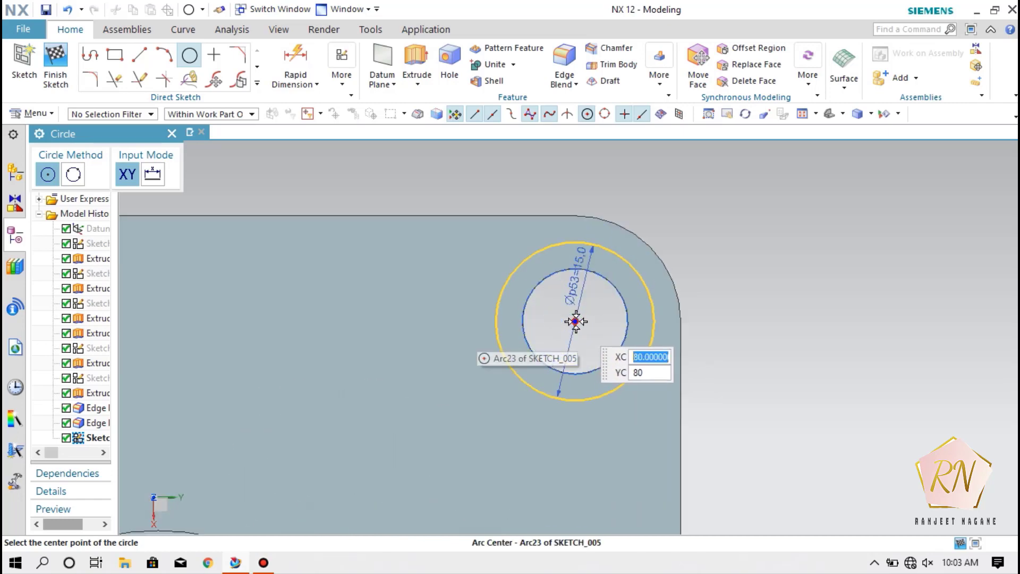
{"action": "left_click", "coordinate": [576, 322]}
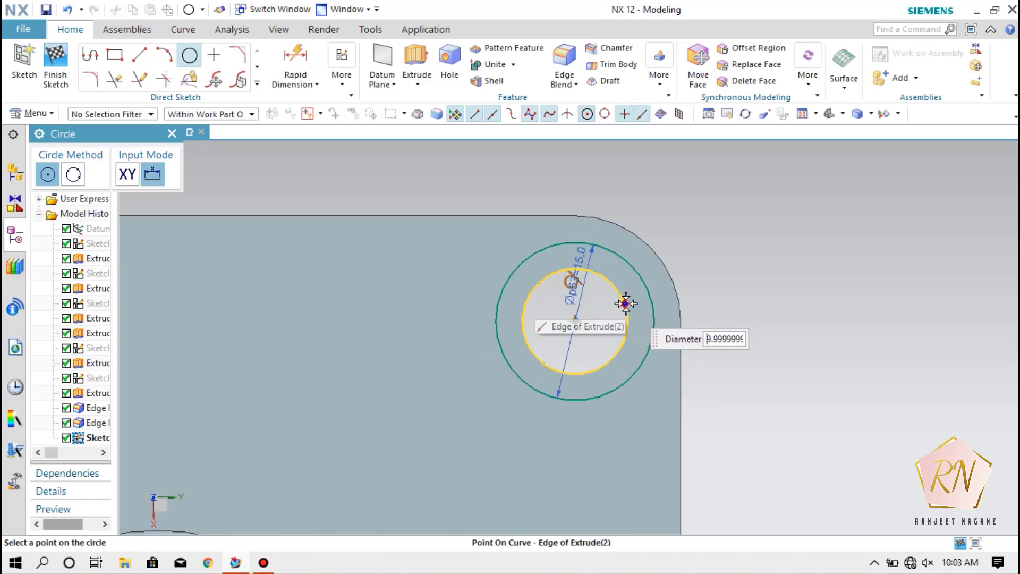
{"action": "left_click", "coordinate": [627, 303]}
Step: Draw a 10 mm circle along the edge of the corner hole at X 80, Y 0 and finish the sketch
{"action": "scroll", "coordinate": [706, 318], "scroll_direction": "down", "scroll_amount": 3}
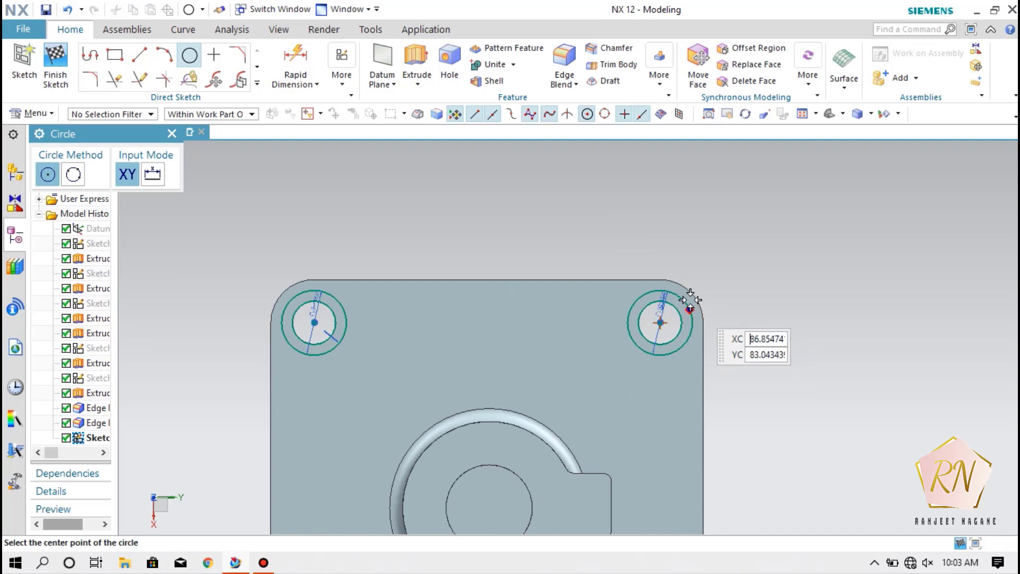
{"action": "scroll", "coordinate": [685, 300], "scroll_direction": "down", "scroll_amount": 3}
{"action": "scroll", "coordinate": [667, 487], "scroll_direction": "up", "scroll_amount": 2}
{"action": "scroll", "coordinate": [667, 486], "scroll_direction": "up", "scroll_amount": 4}
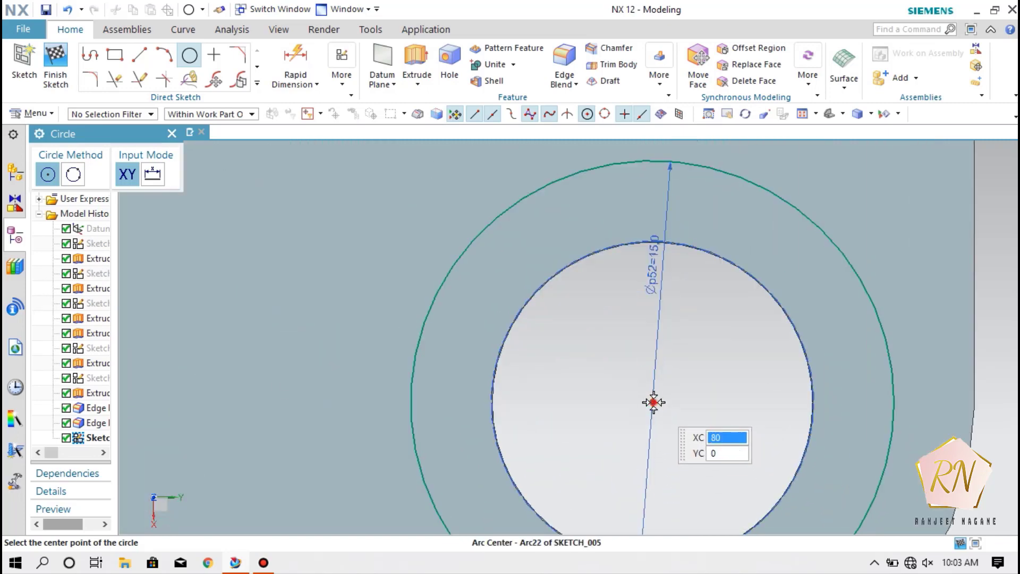
{"action": "left_click", "coordinate": [653, 403]}
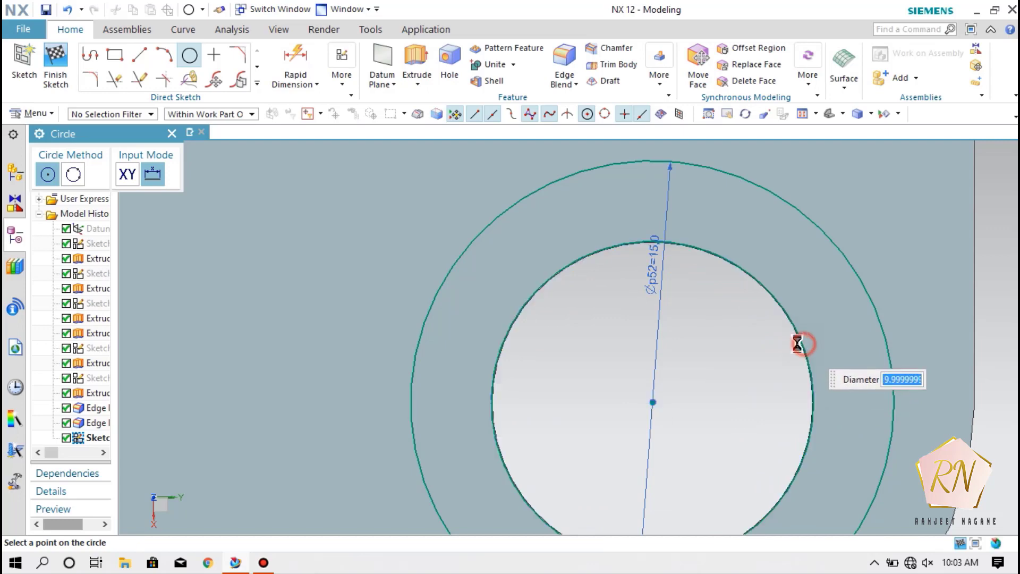
{"action": "left_click", "coordinate": [804, 344]}
{"action": "scroll", "coordinate": [666, 376], "scroll_direction": "down", "scroll_amount": 5}
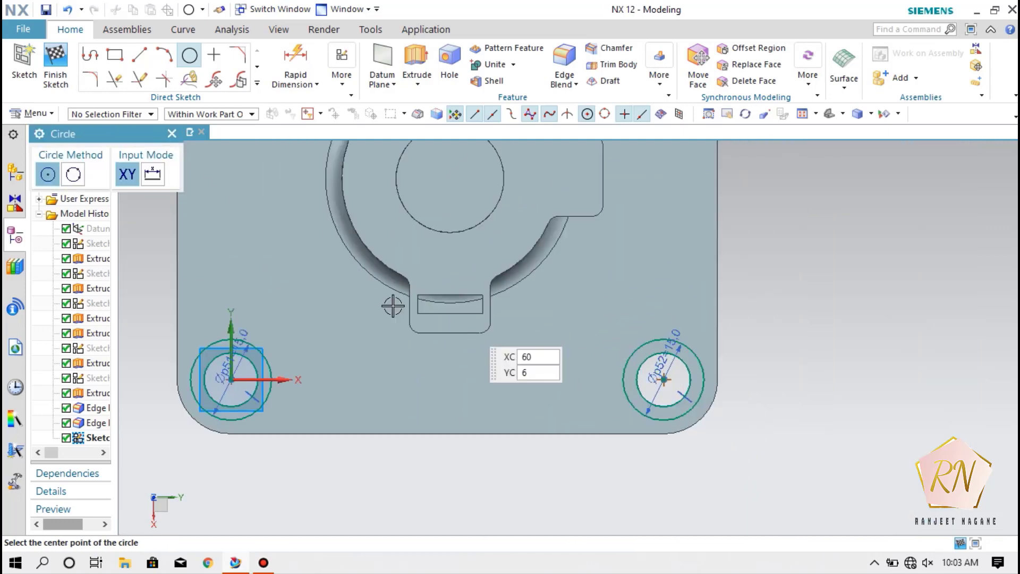
{"action": "left_click", "coordinate": [49, 67]}
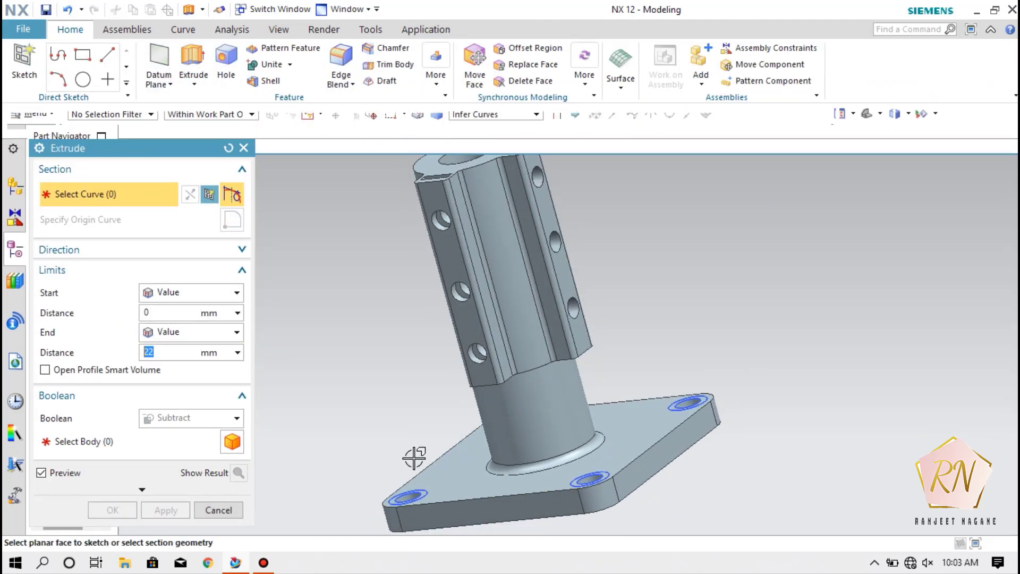
{"action": "left_click", "coordinate": [426, 495]}
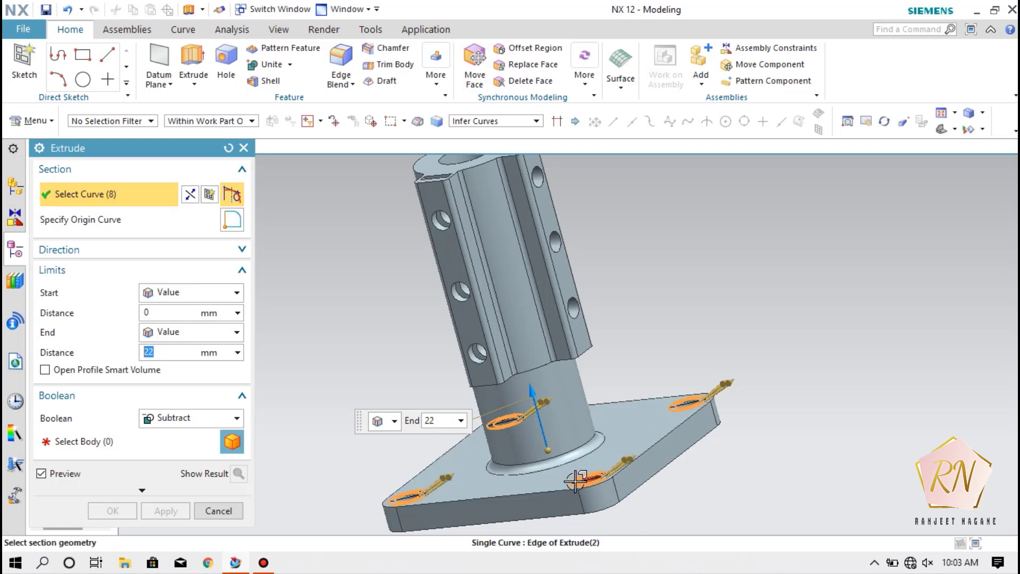
{"action": "left_click", "coordinate": [186, 192]}
{"action": "left_click", "coordinate": [186, 192]}
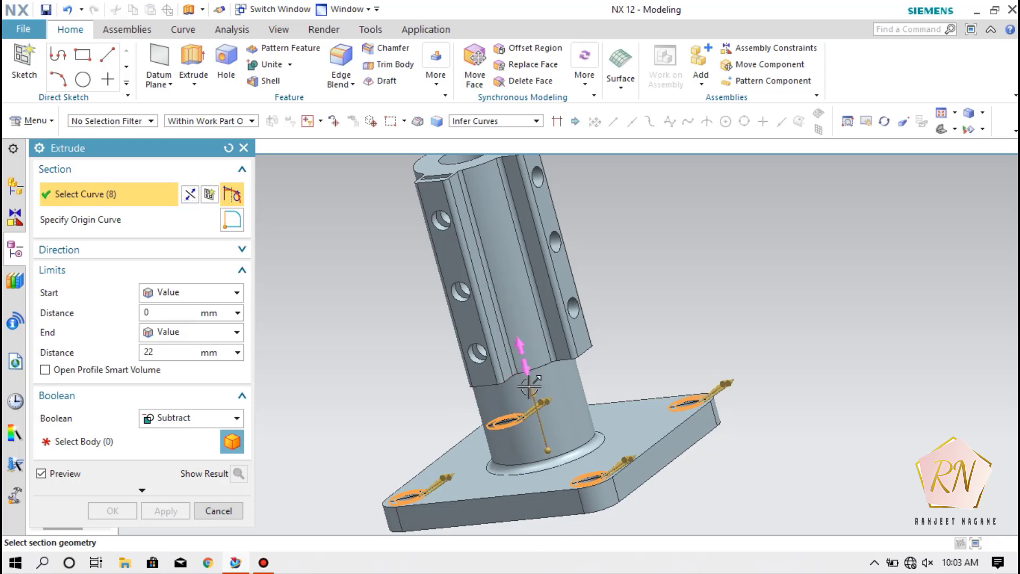
{"action": "left_click_drag", "start_coordinate": [526, 372], "coordinate": [622, 555]}
{"action": "left_click_drag", "start_coordinate": [605, 503], "coordinate": [540, 374]}
{"action": "scroll", "coordinate": [605, 507], "scroll_direction": "up", "scroll_amount": 8}
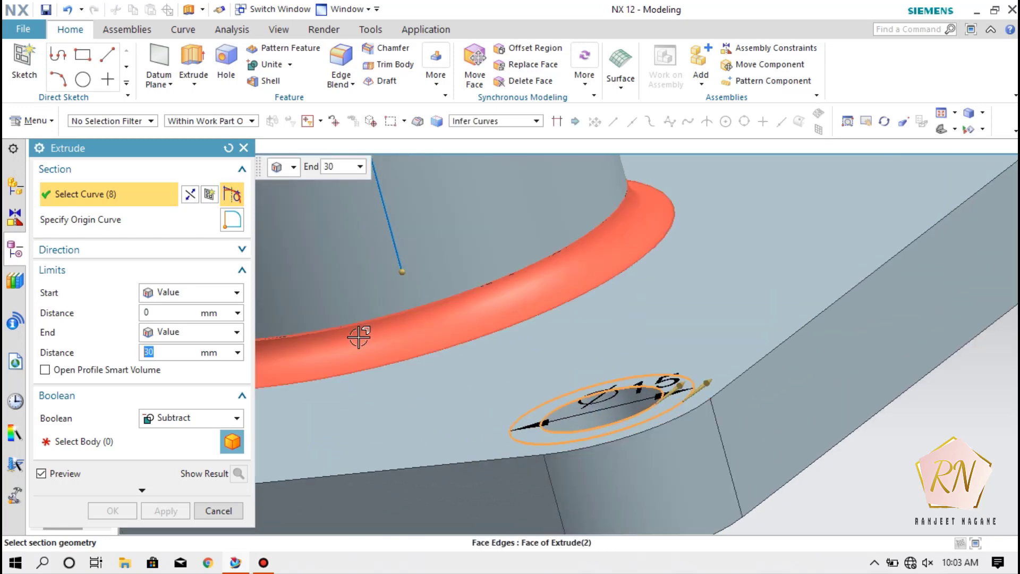
{"action": "left_click", "coordinate": [242, 148]}
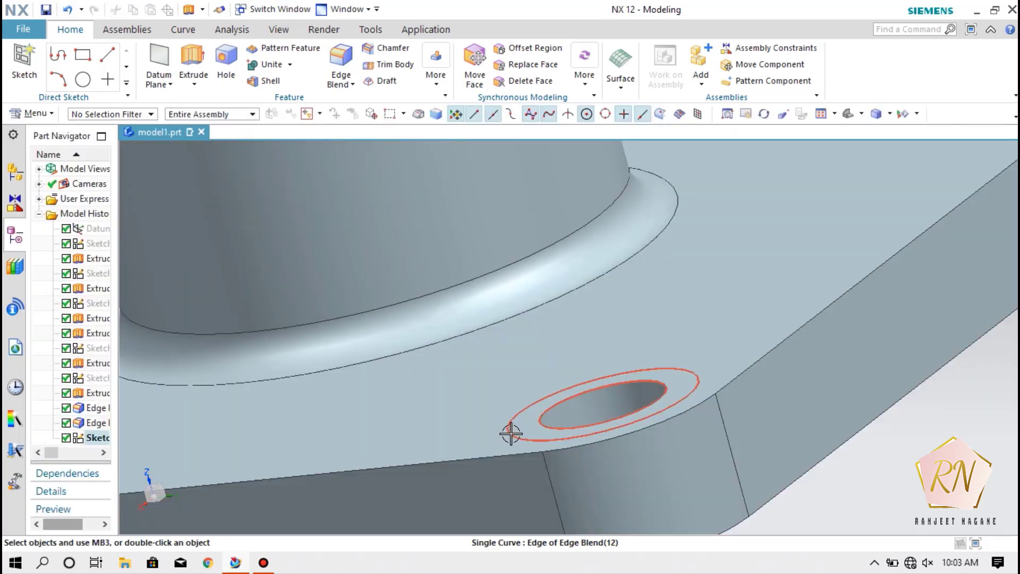
Step: Start an extrude of the sketched rings around the four corner holes with the Boolean set to None
{"action": "left_click", "coordinate": [511, 433]}
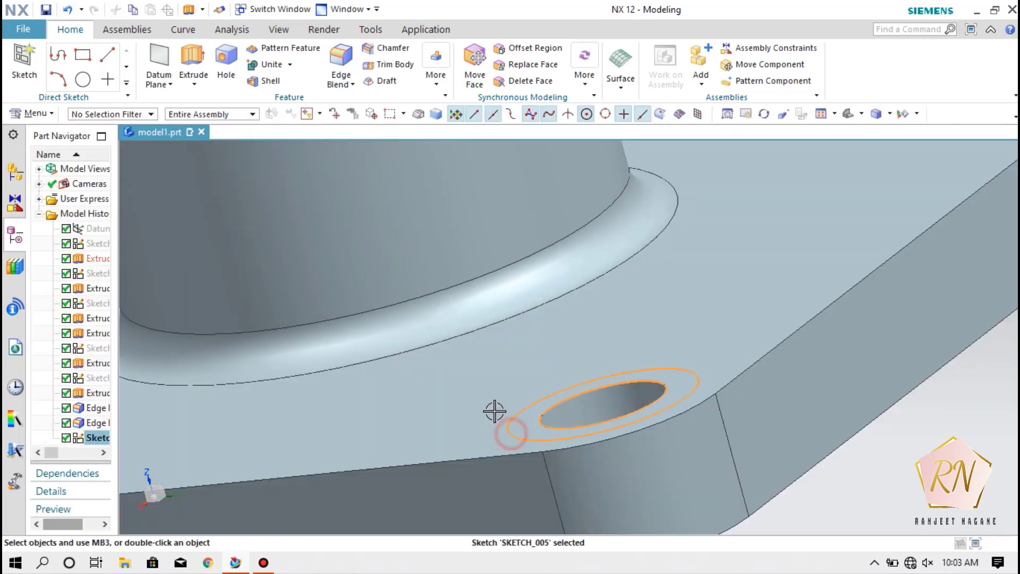
{"action": "left_click", "coordinate": [193, 57]}
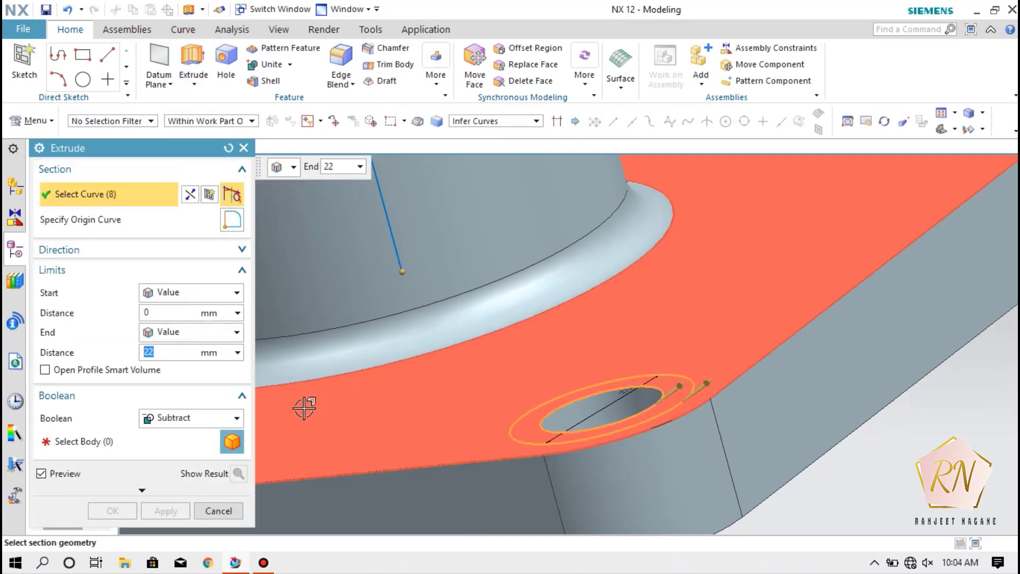
{"action": "scroll", "coordinate": [406, 437], "scroll_direction": "up", "scroll_amount": 5}
{"action": "scroll", "coordinate": [399, 447], "scroll_direction": "up", "scroll_amount": 3}
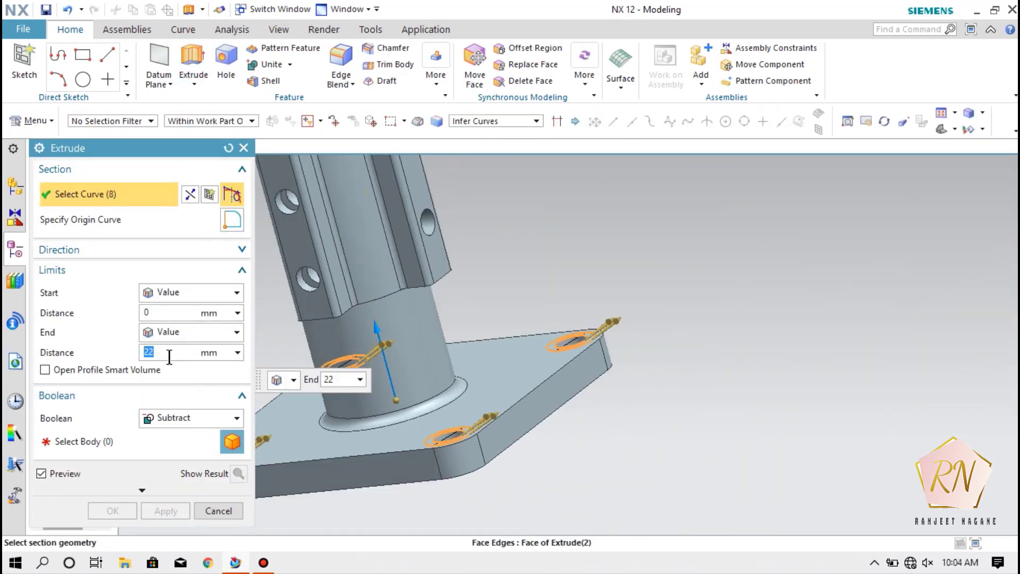
{"action": "left_click", "coordinate": [228, 419]}
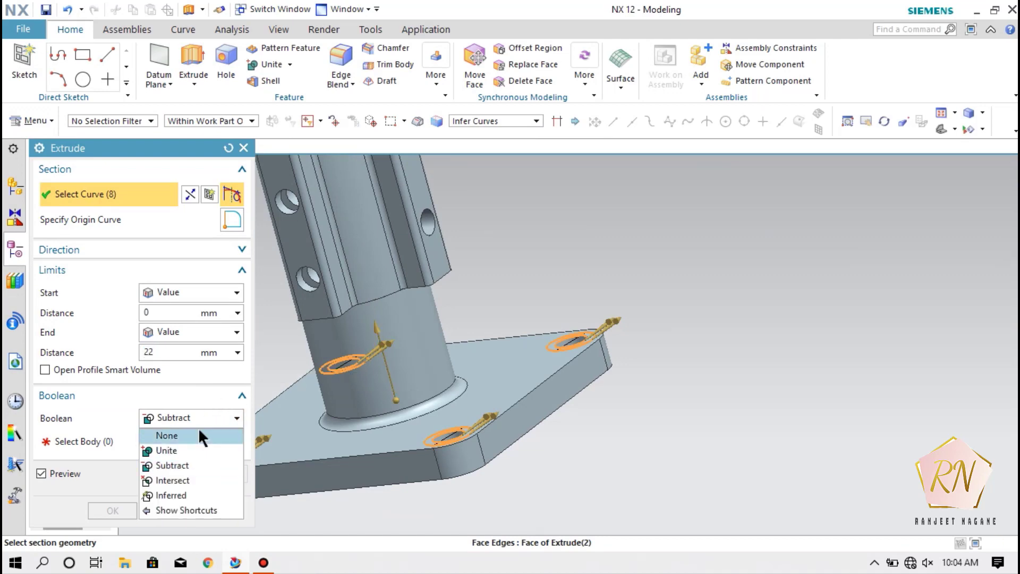
{"action": "left_click", "coordinate": [182, 449]}
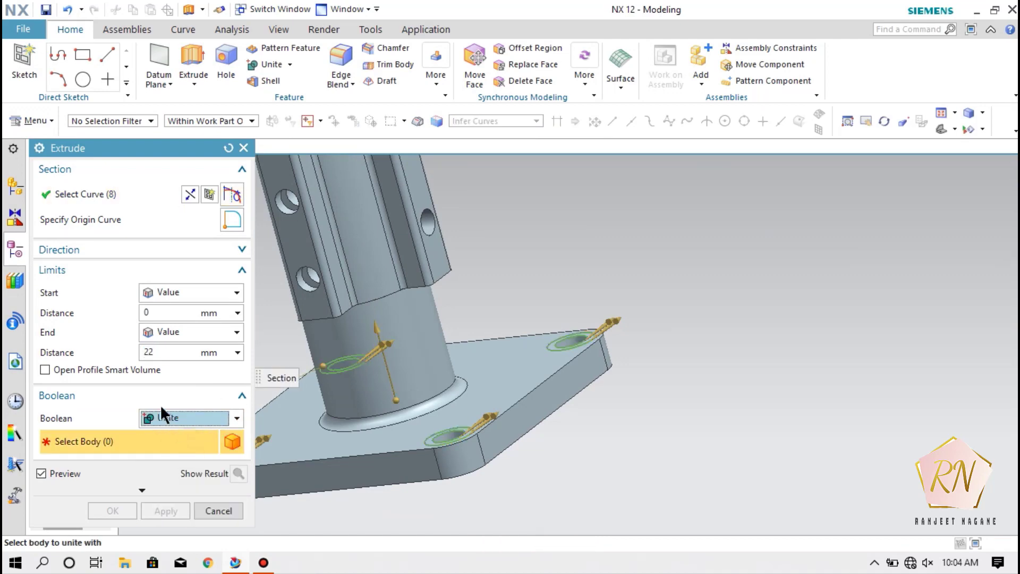
{"action": "left_click", "coordinate": [237, 419]}
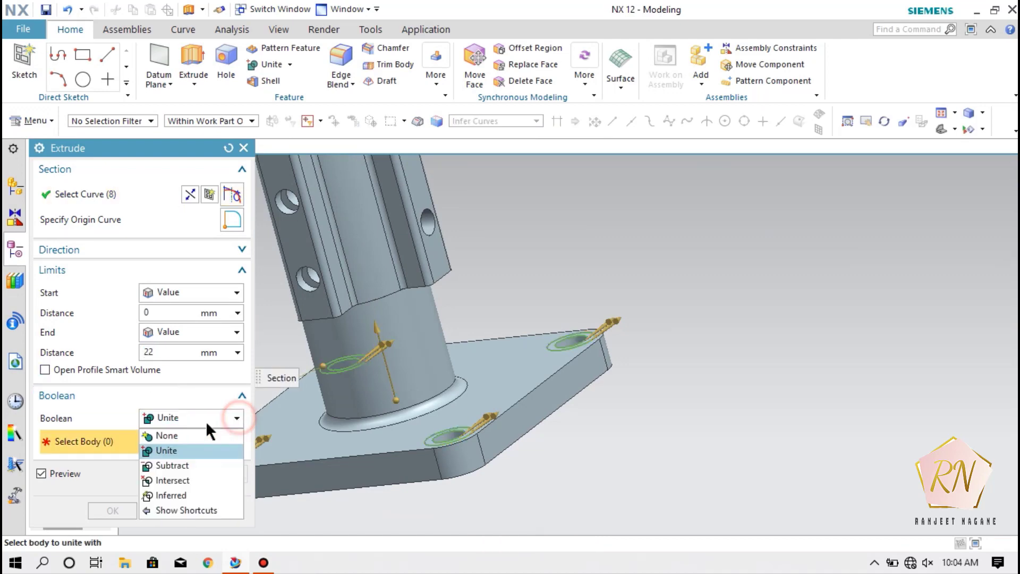
{"action": "left_click", "coordinate": [177, 436]}
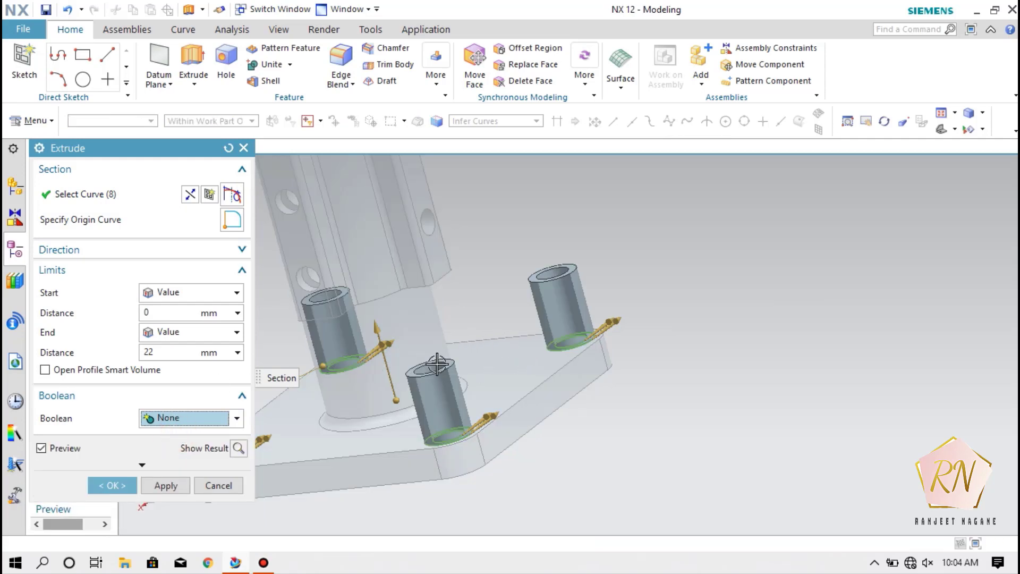